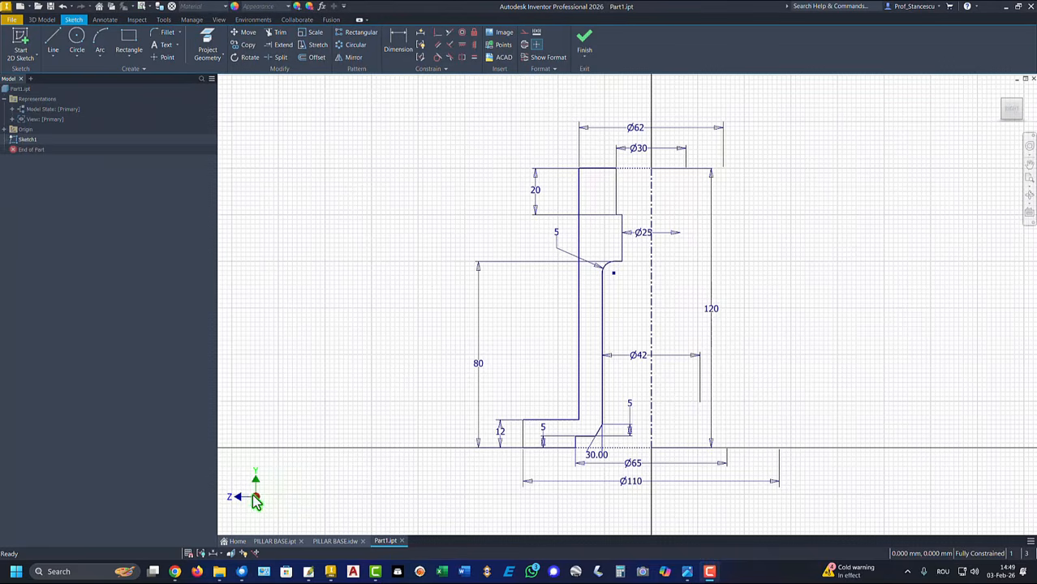
Revolve the finished profile 360° into a hollow pillar with a flanged foot (Revolution2)
{"action": "left_click", "coordinate": [585, 46]}
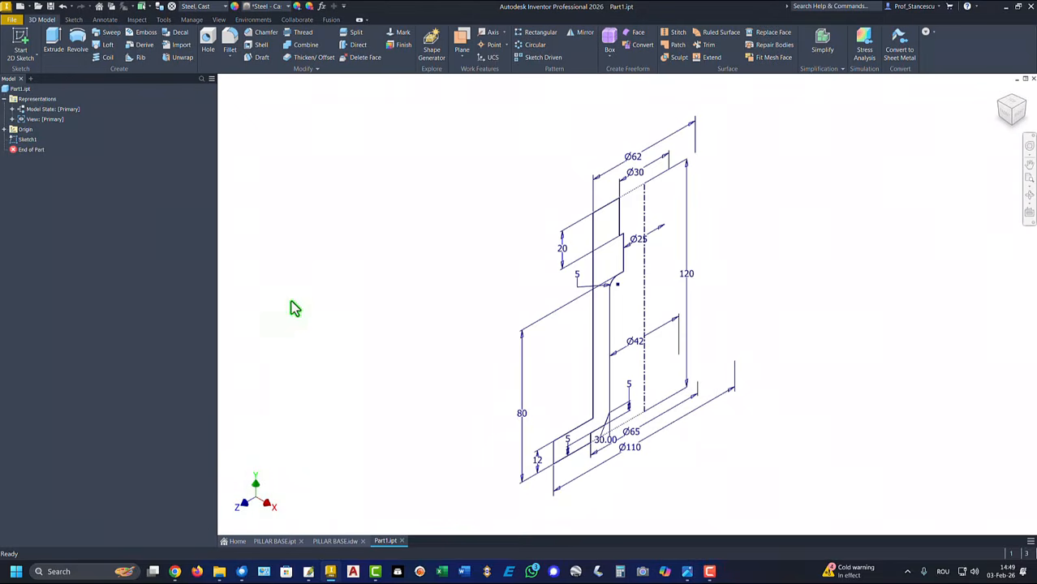
{"action": "left_click", "coordinate": [78, 39]}
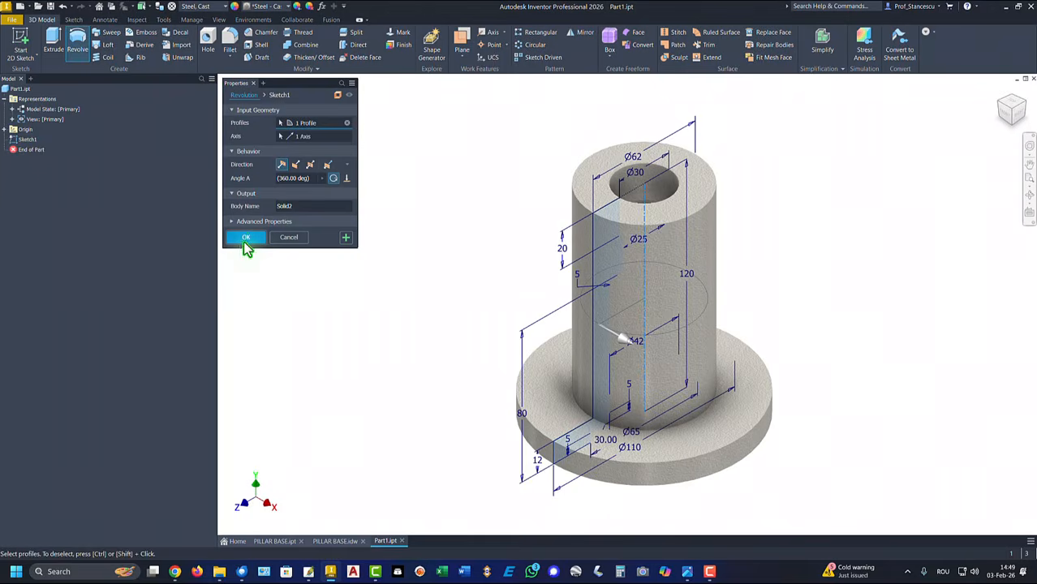
{"action": "left_click", "coordinate": [247, 237]}
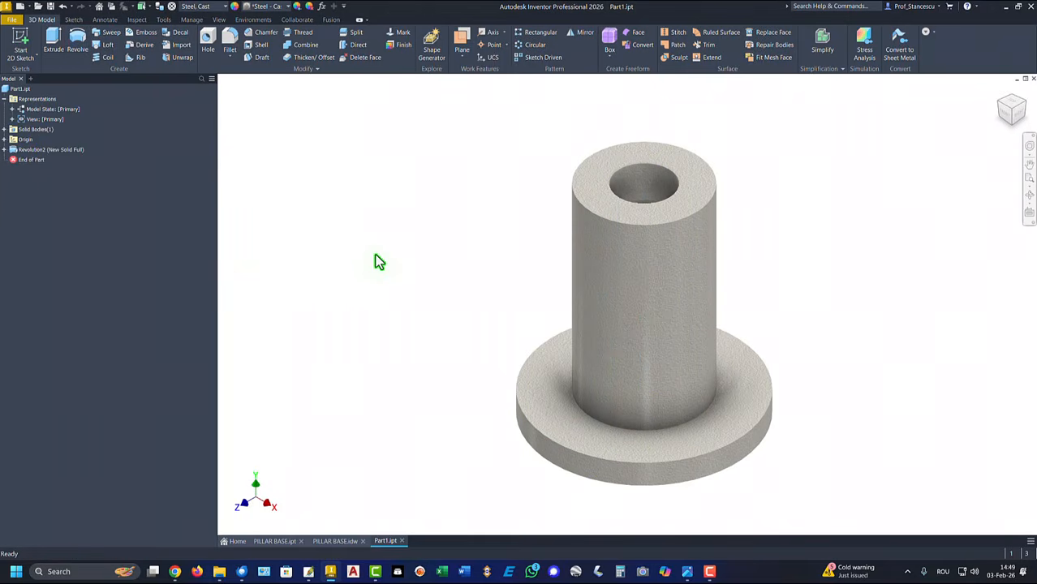
{"action": "key", "text": "F6"}
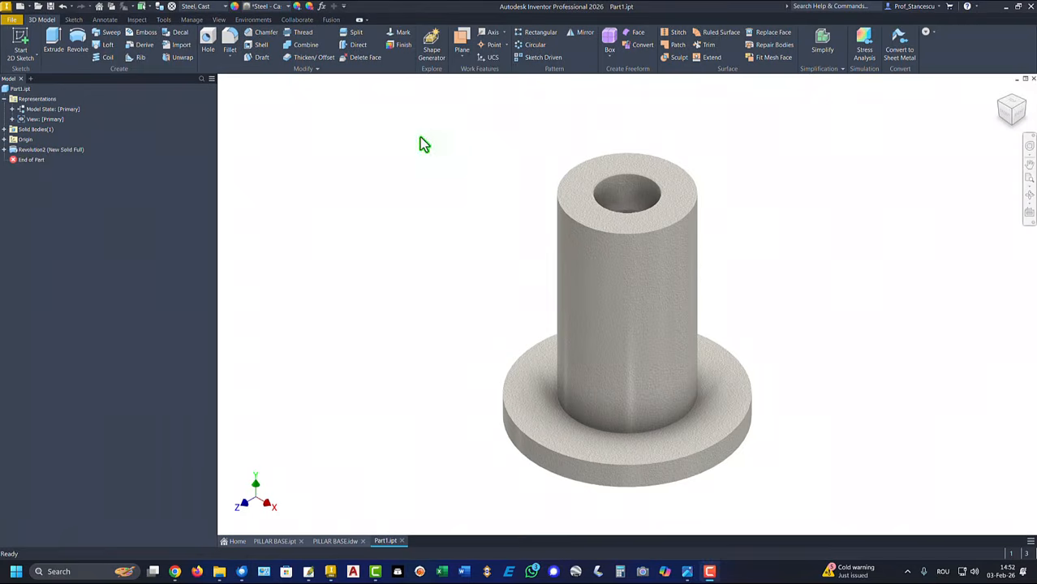
Create Work Plane4 offset 70 mm from the XY Plane
{"action": "left_click", "coordinate": [461, 47]}
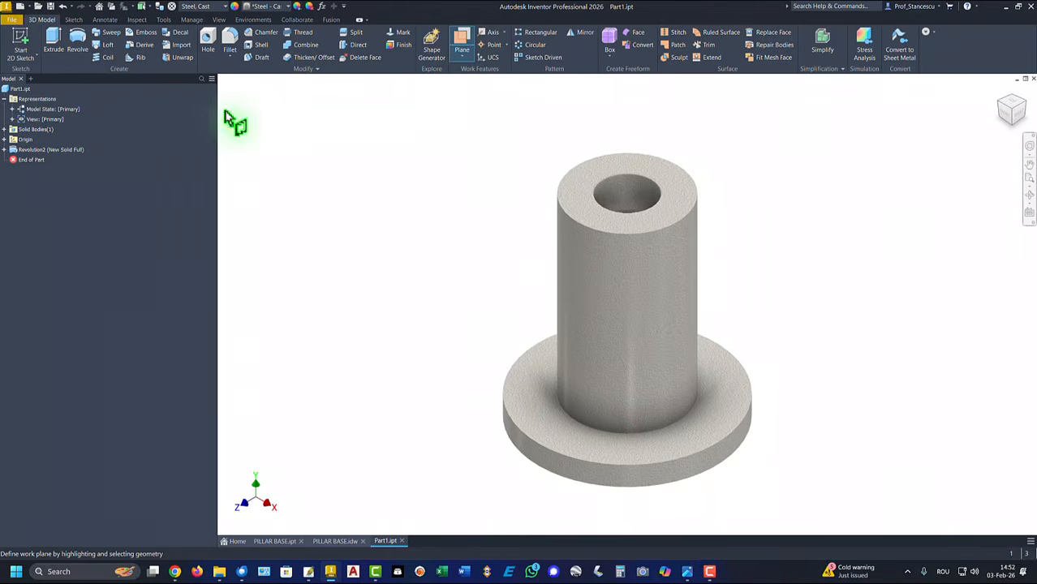
{"action": "left_click", "coordinate": [4, 139]}
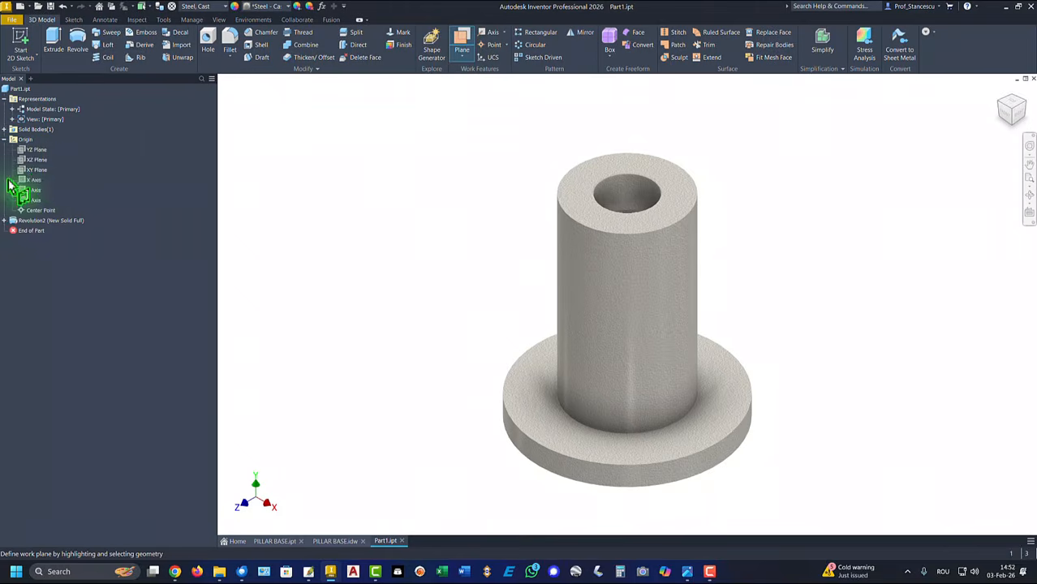
{"action": "left_click", "coordinate": [36, 170]}
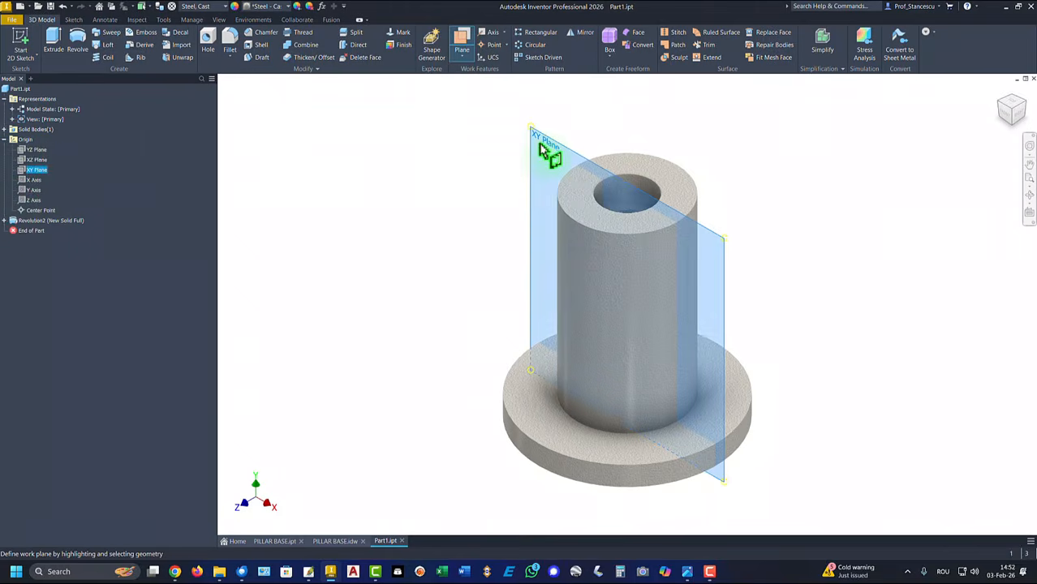
{"action": "left_click_drag", "start_coordinate": [548, 155], "coordinate": [488, 190]}
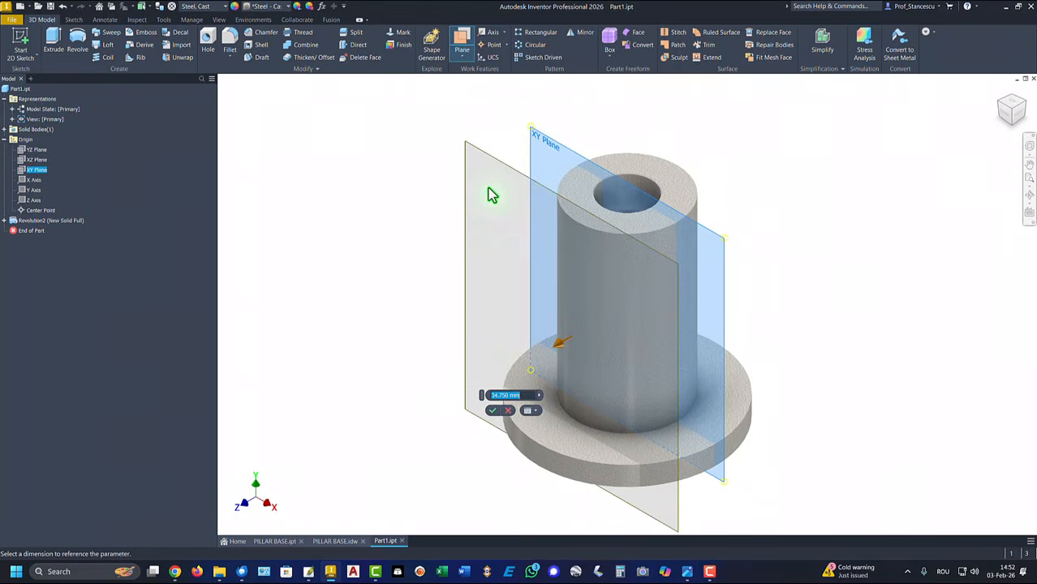
{"action": "type", "text": "70"}
{"action": "key", "text": "Return"}
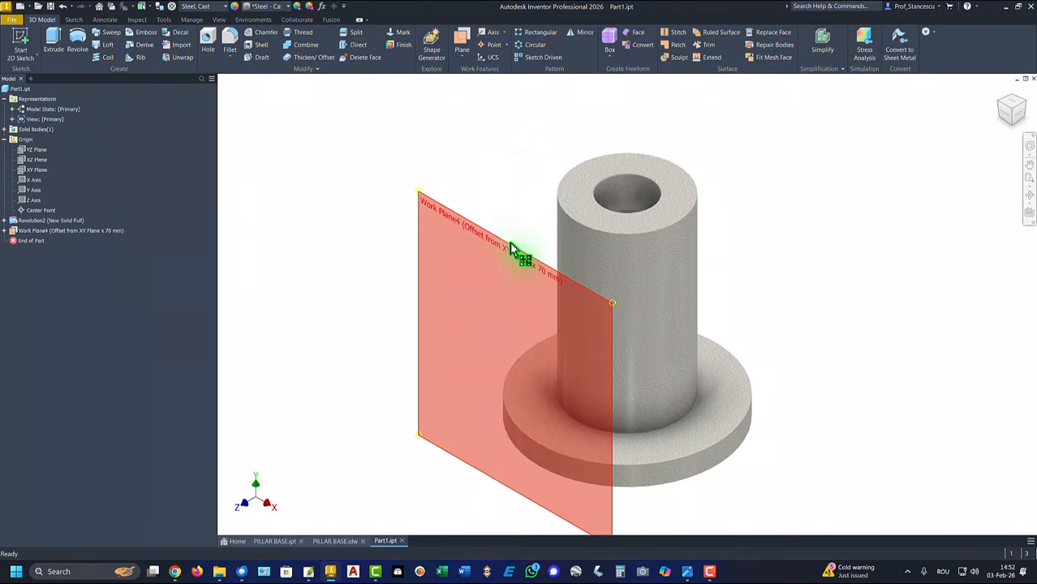
{"action": "left_click", "coordinate": [518, 245]}
Sketch a vertical centre-to-centre slot on Work Plane4, aligning its centre line with the origin
{"action": "left_click", "coordinate": [536, 237]}
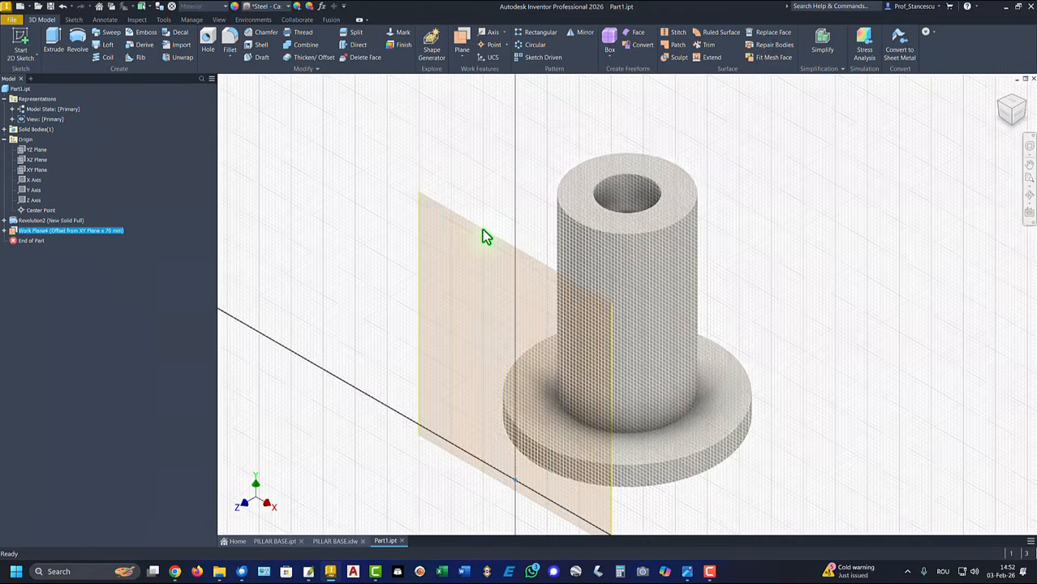
{"action": "key", "text": "Home"}
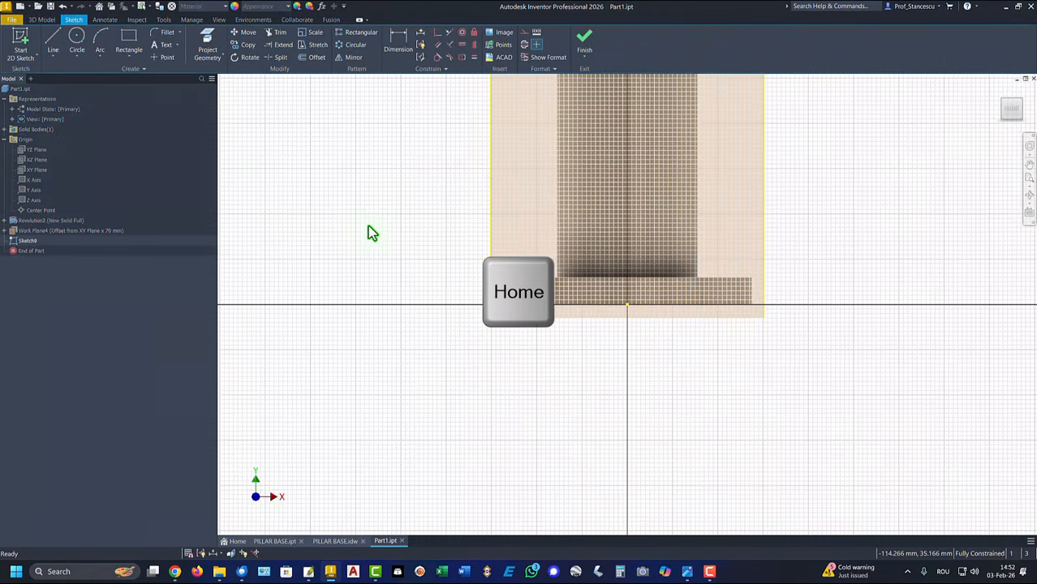
{"action": "left_click", "coordinate": [131, 64]}
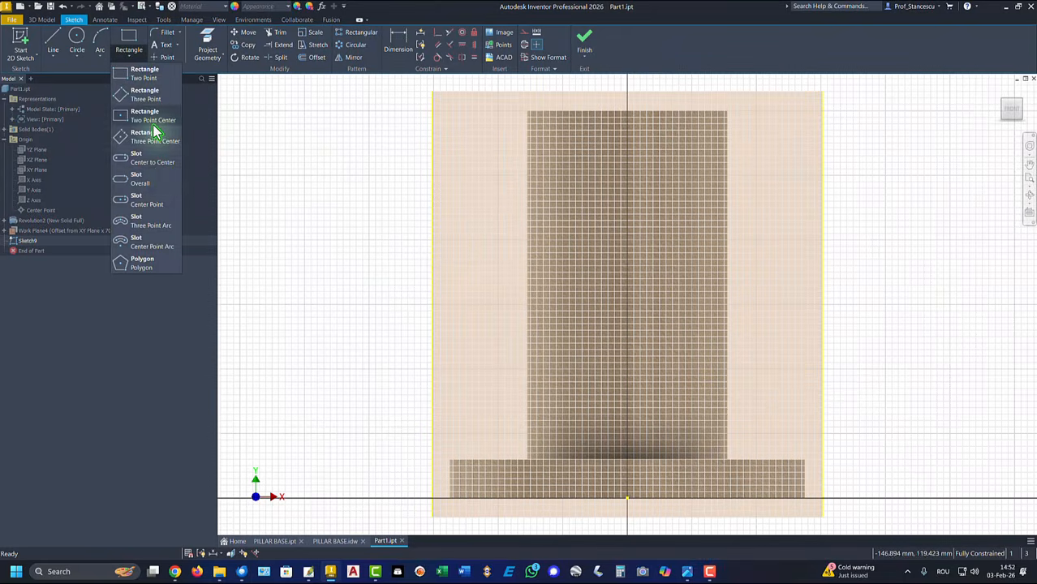
{"action": "left_click", "coordinate": [143, 165]}
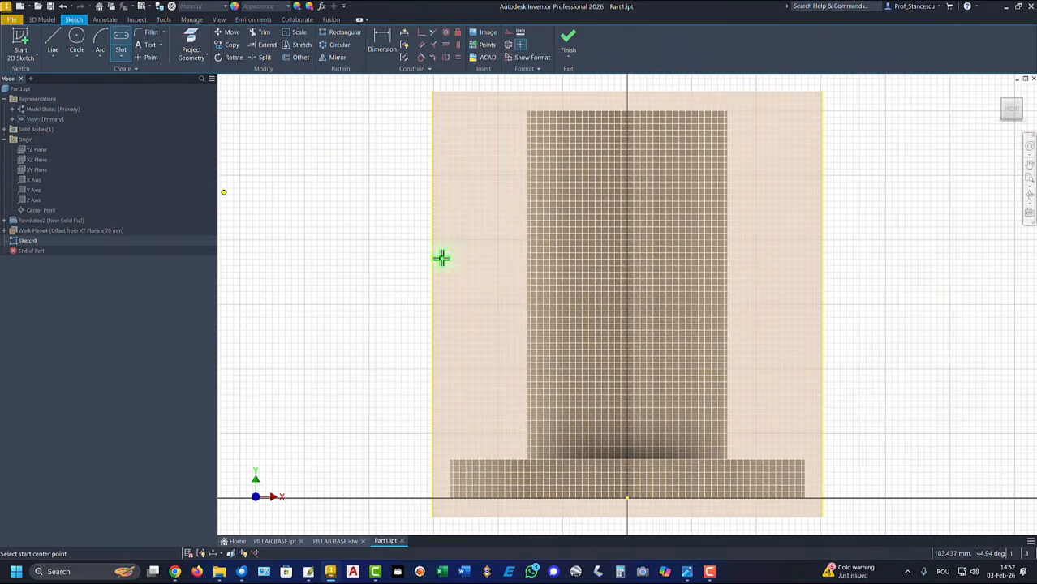
{"action": "left_click", "coordinate": [618, 347]}
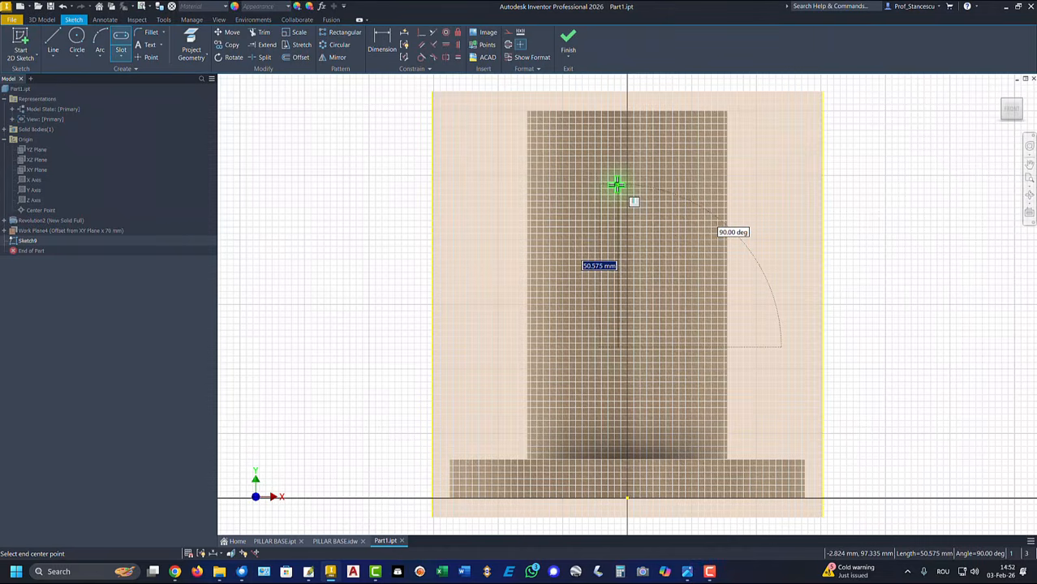
{"action": "left_click", "coordinate": [616, 185]}
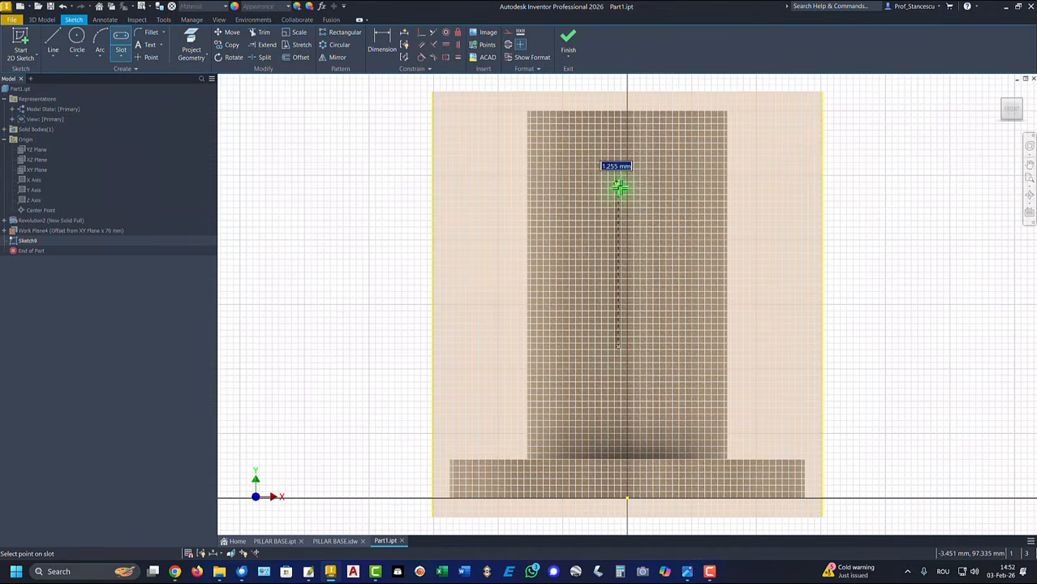
{"action": "left_click", "coordinate": [651, 216]}
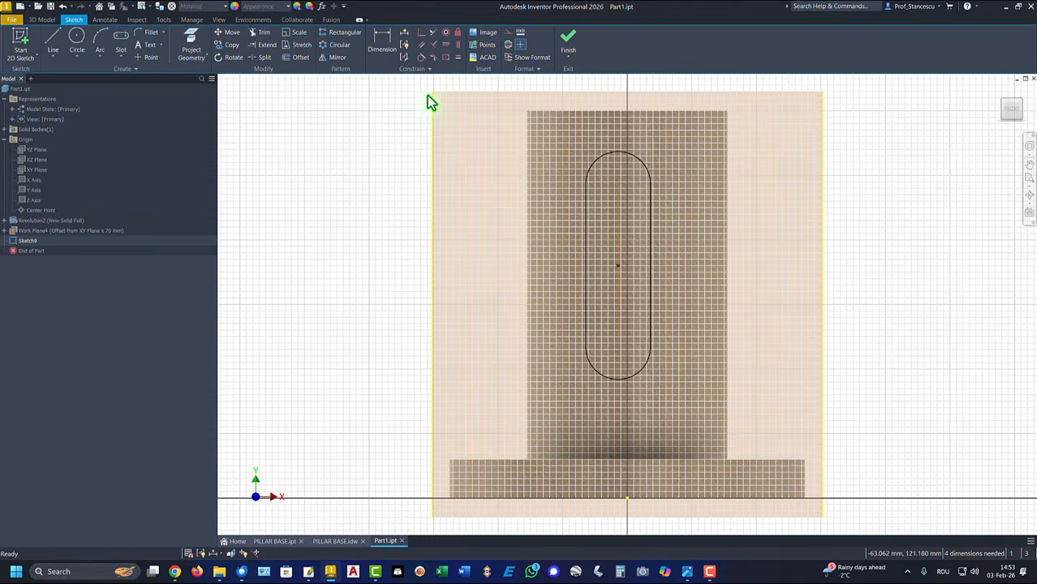
{"action": "left_click", "coordinate": [422, 35]}
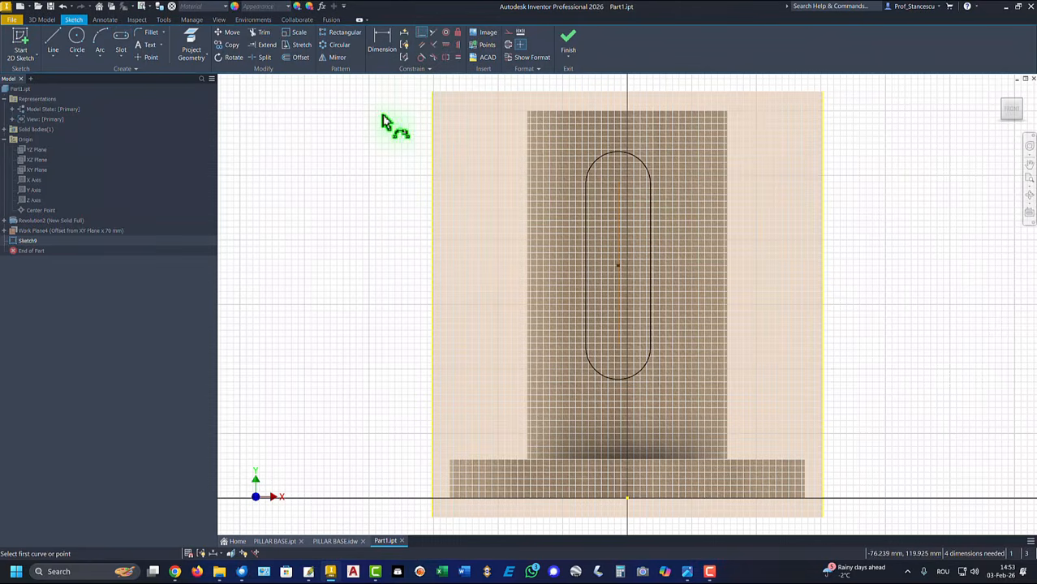
{"action": "left_click", "coordinate": [618, 300]}
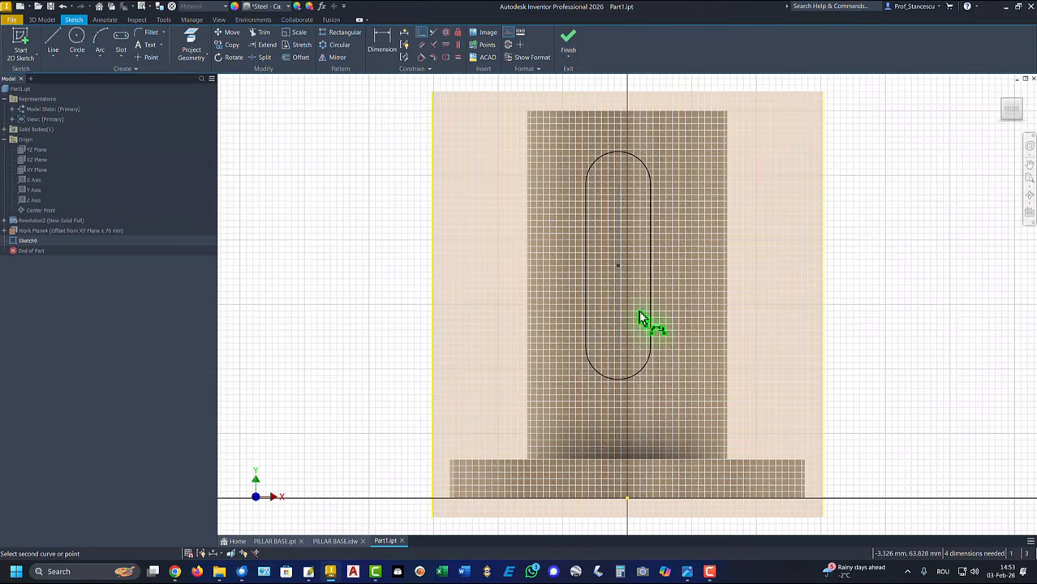
{"action": "left_click", "coordinate": [628, 502]}
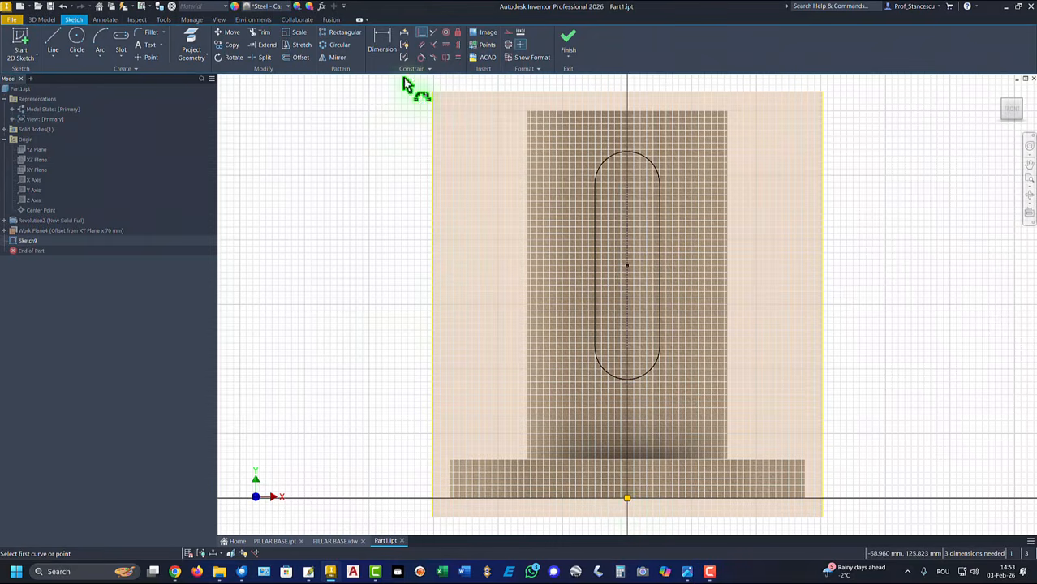
Dimension the slot's straight length to 66 and its end arc to 12
{"action": "left_click", "coordinate": [379, 40]}
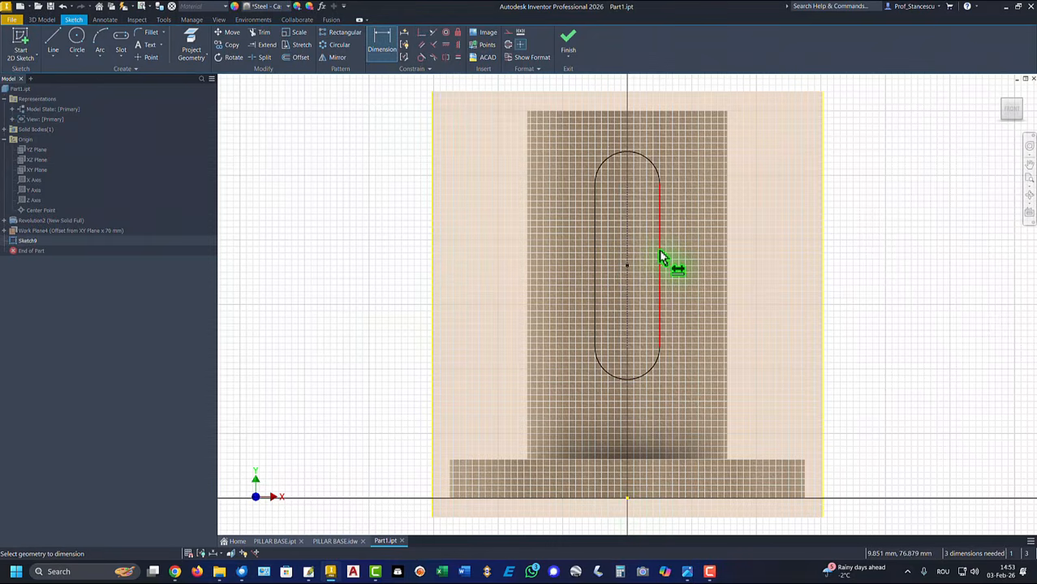
{"action": "left_click", "coordinate": [661, 258]}
{"action": "left_click", "coordinate": [784, 261]}
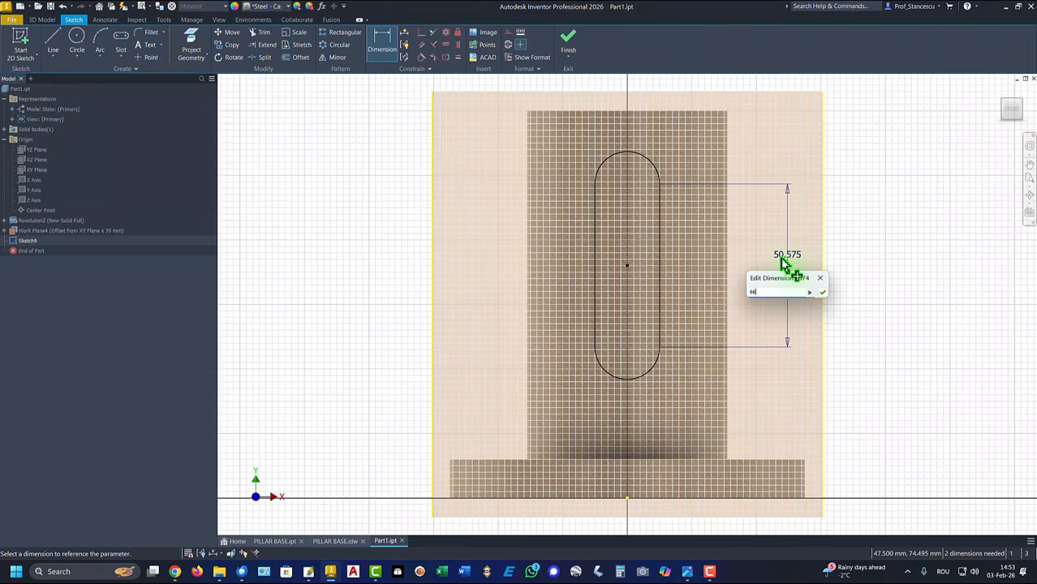
{"action": "type", "text": "66"}
{"action": "key", "text": "Return"}
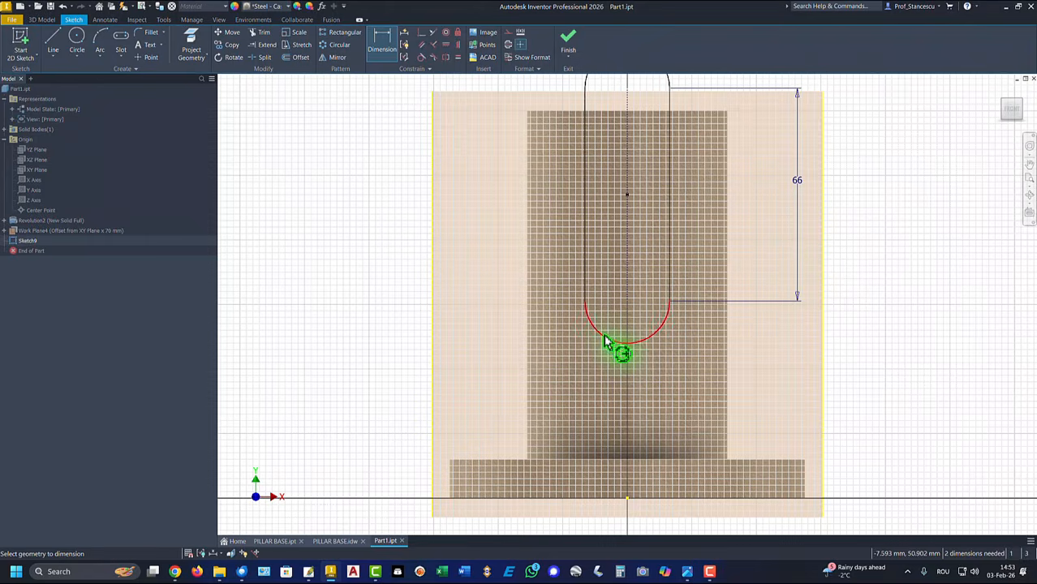
{"action": "left_click", "coordinate": [605, 341]}
{"action": "left_click", "coordinate": [572, 358]}
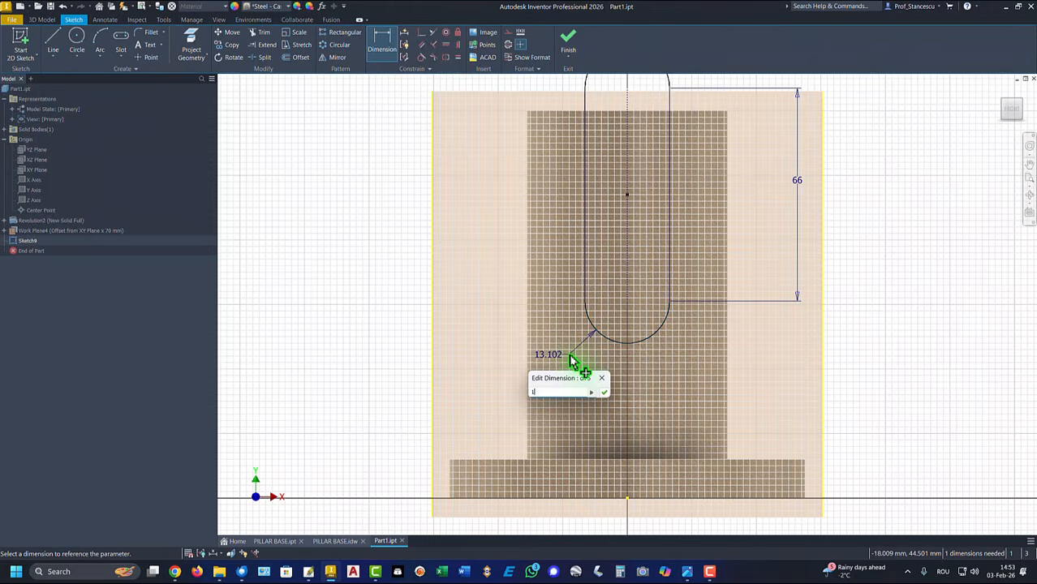
{"action": "key", "text": "Return"}
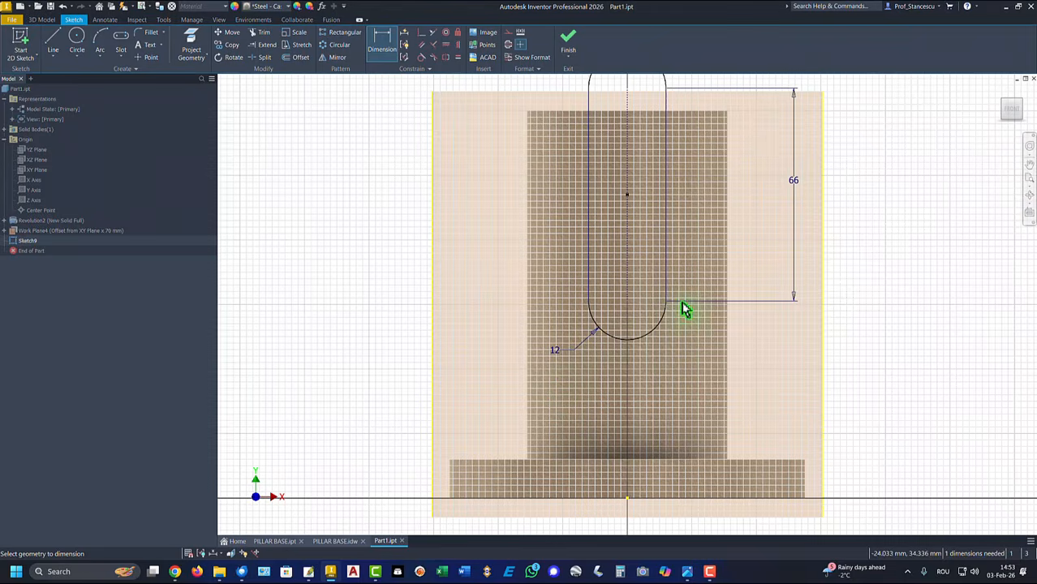
Place the slot's lower centre 36 mm above the origin and finish the sketch
{"action": "left_click", "coordinate": [629, 306]}
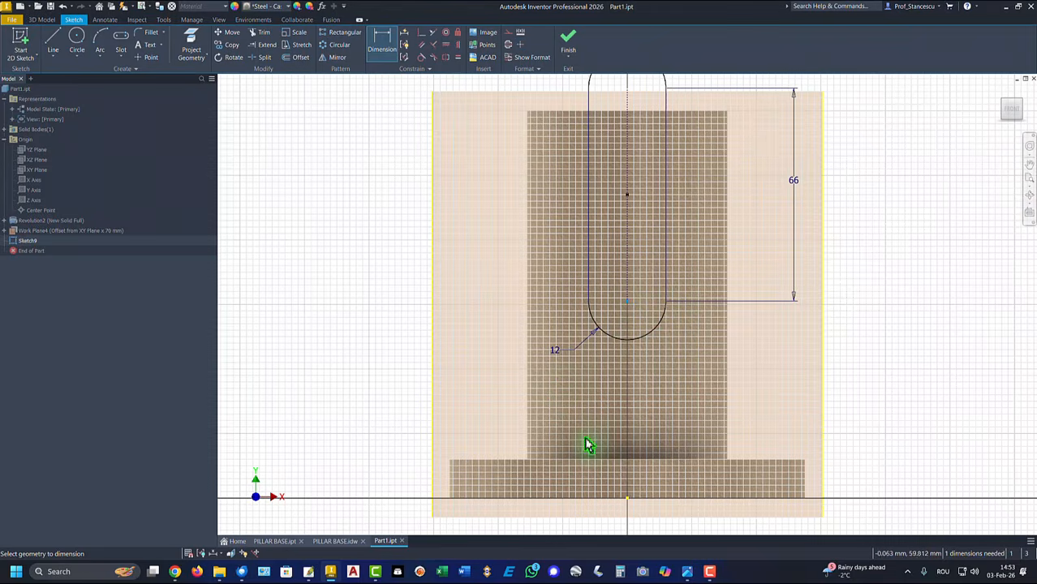
{"action": "left_click", "coordinate": [629, 498]}
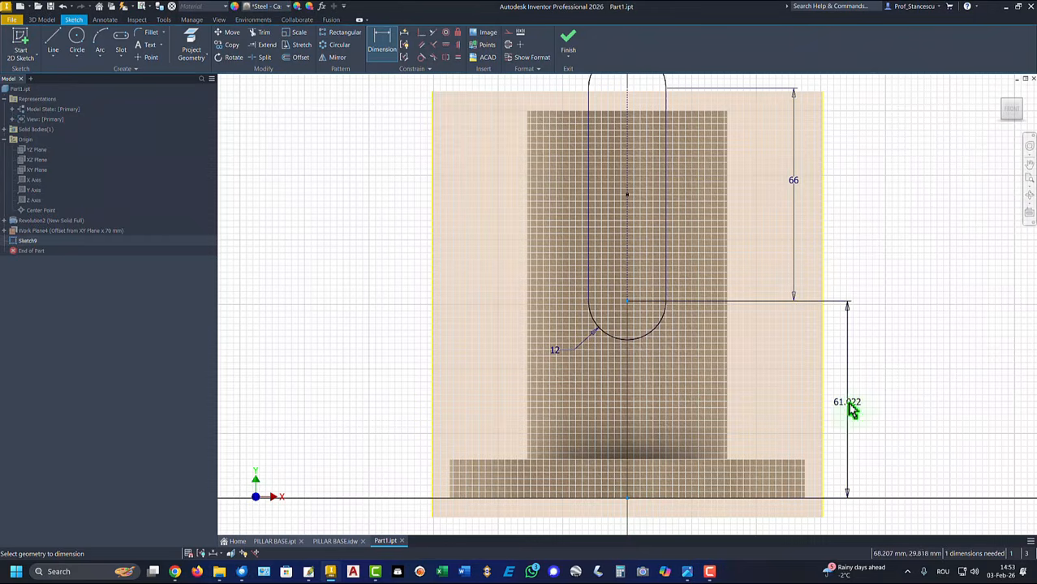
{"action": "left_click", "coordinate": [849, 403]}
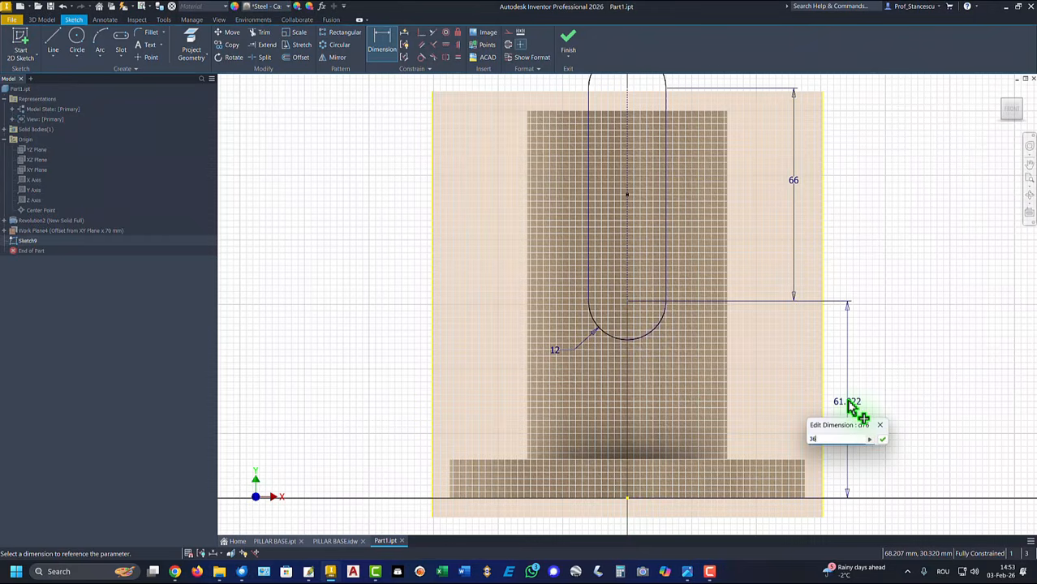
{"action": "type", "text": "36"}
{"action": "key", "text": "Return"}
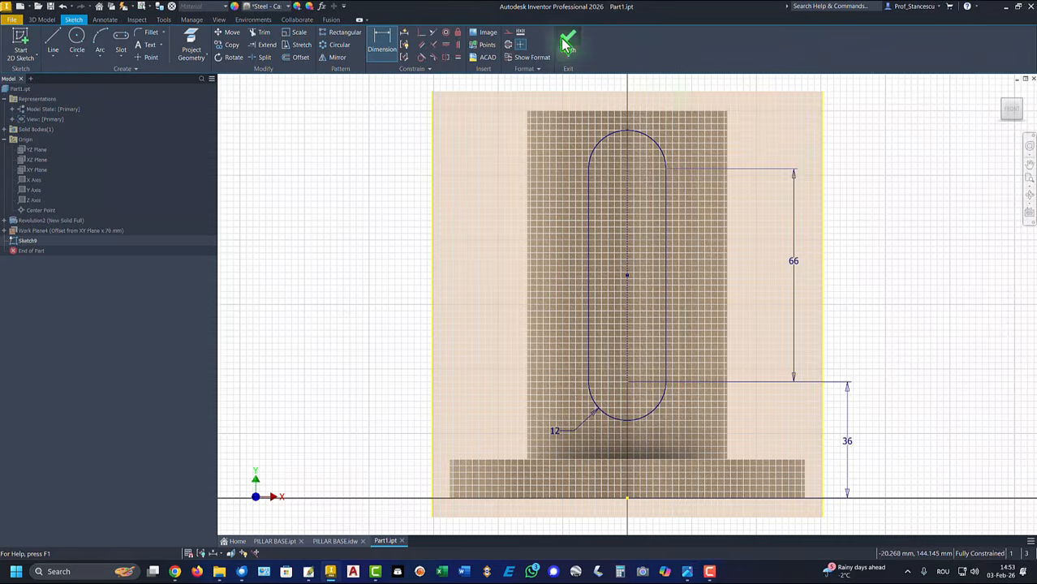
{"action": "left_click", "coordinate": [566, 45]}
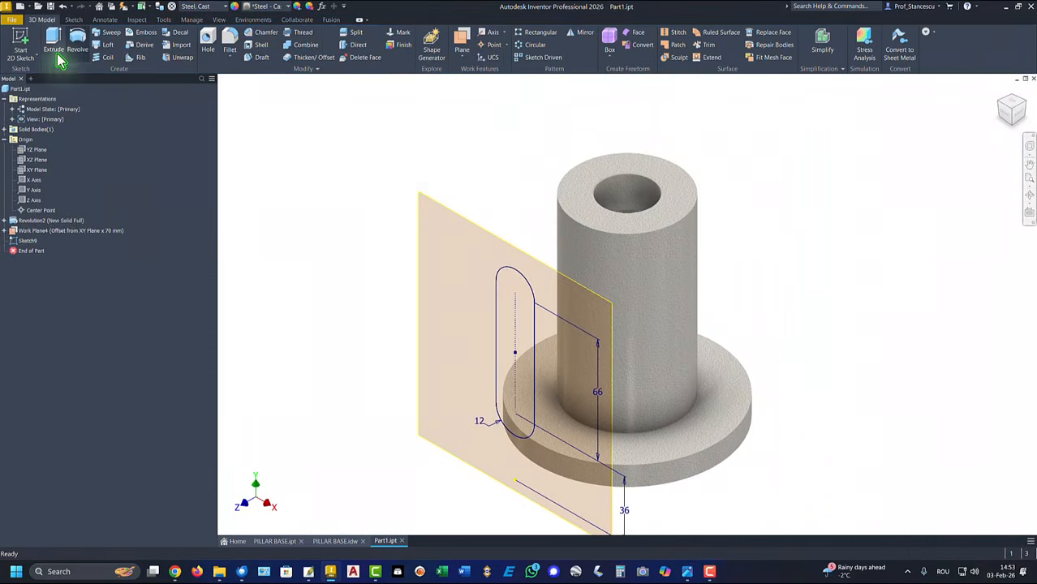
Extrude the slot To Next, joining it to the cylinder as Extrusion4
{"action": "left_click", "coordinate": [55, 47]}
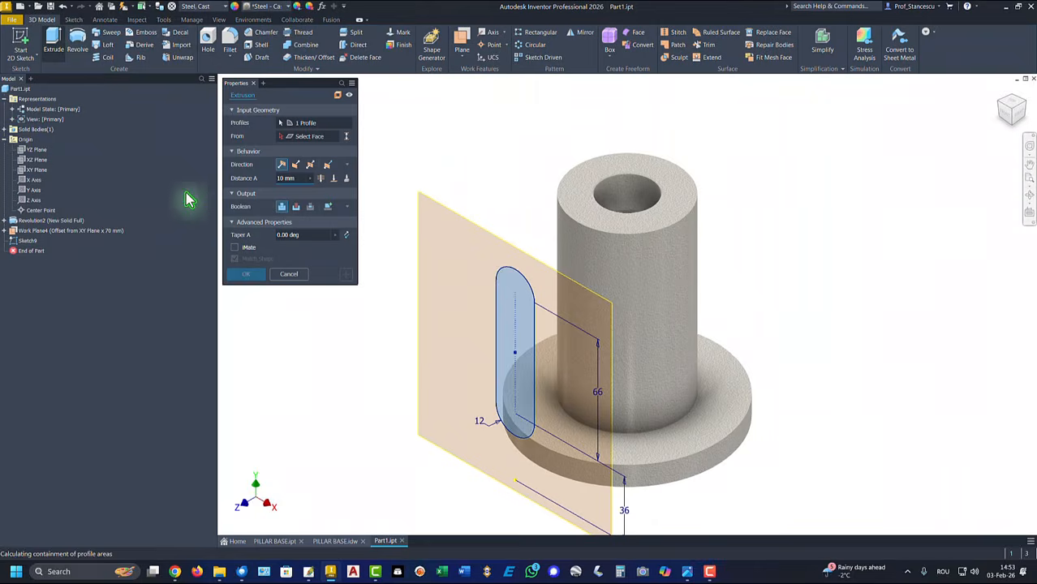
{"action": "left_click", "coordinate": [346, 179]}
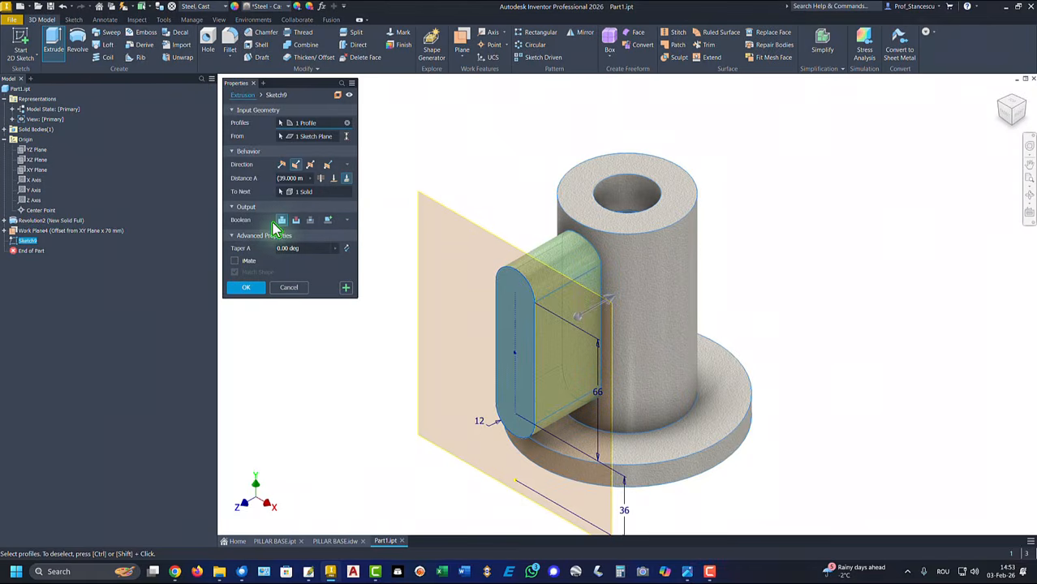
{"action": "left_click", "coordinate": [246, 288]}
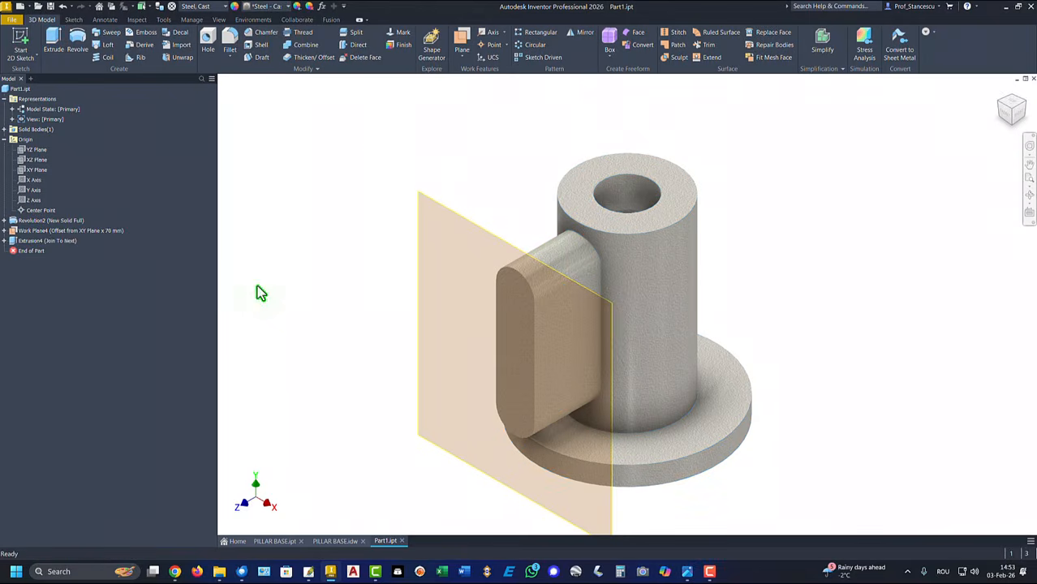
Hide Work Plane4 and return to the Home view
{"action": "right_click", "coordinate": [433, 206]}
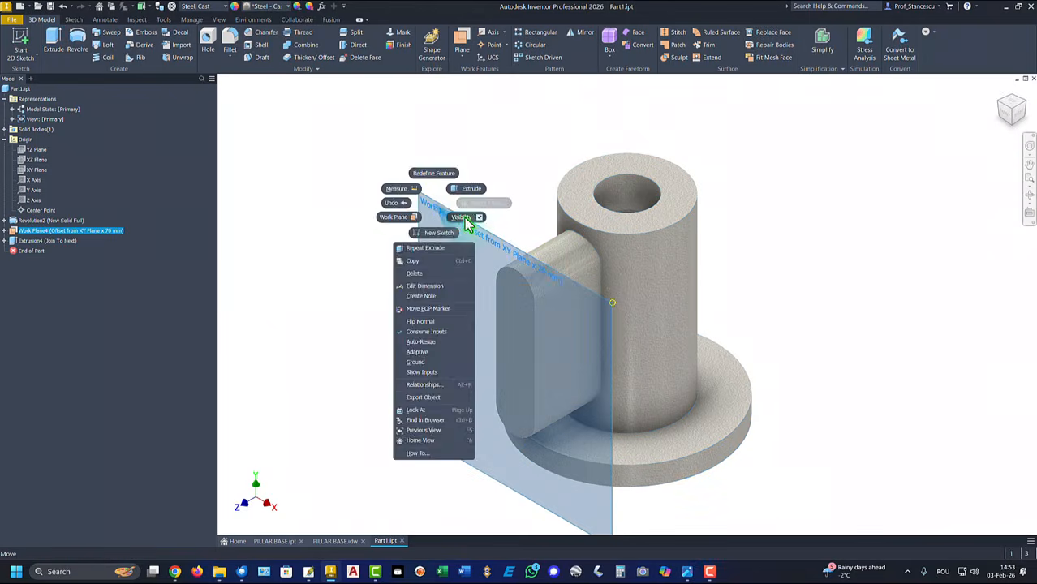
{"action": "left_click", "coordinate": [464, 219]}
{"action": "key", "text": "F6"}
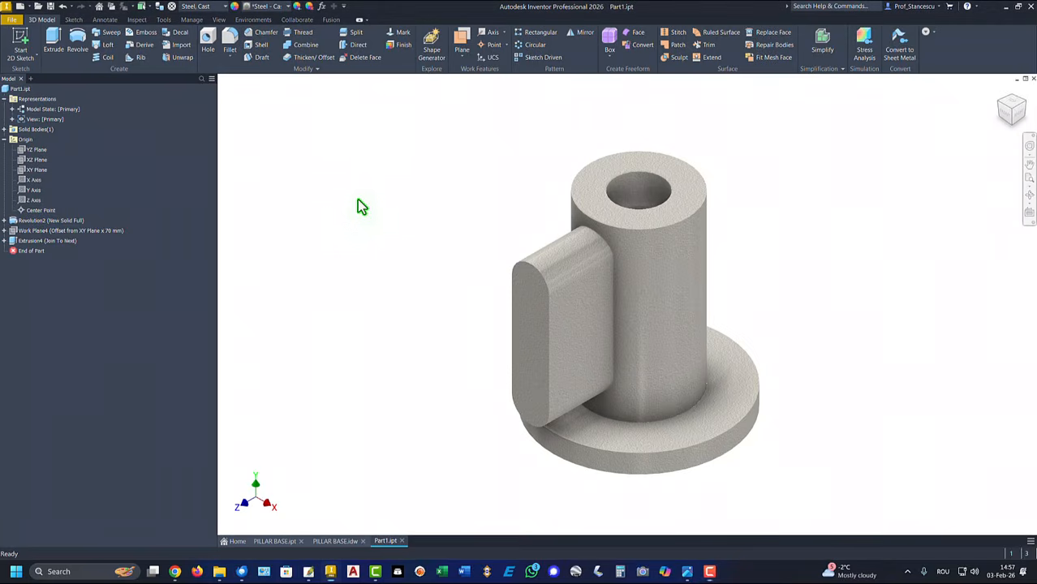
Create Work Plane5 offset -50 mm from the YZ Plane
{"action": "left_click", "coordinate": [23, 154]}
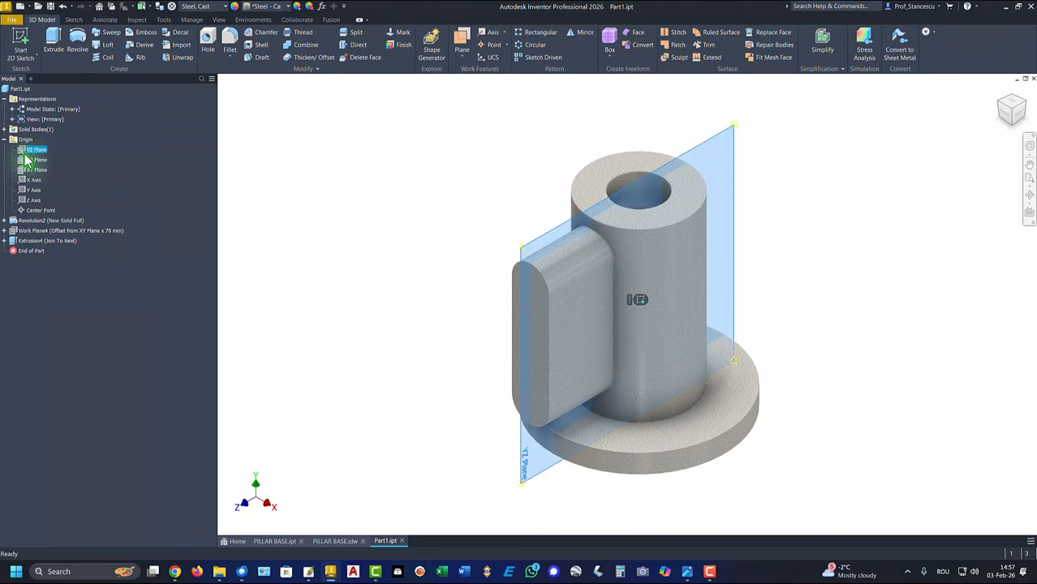
{"action": "left_click", "coordinate": [464, 44]}
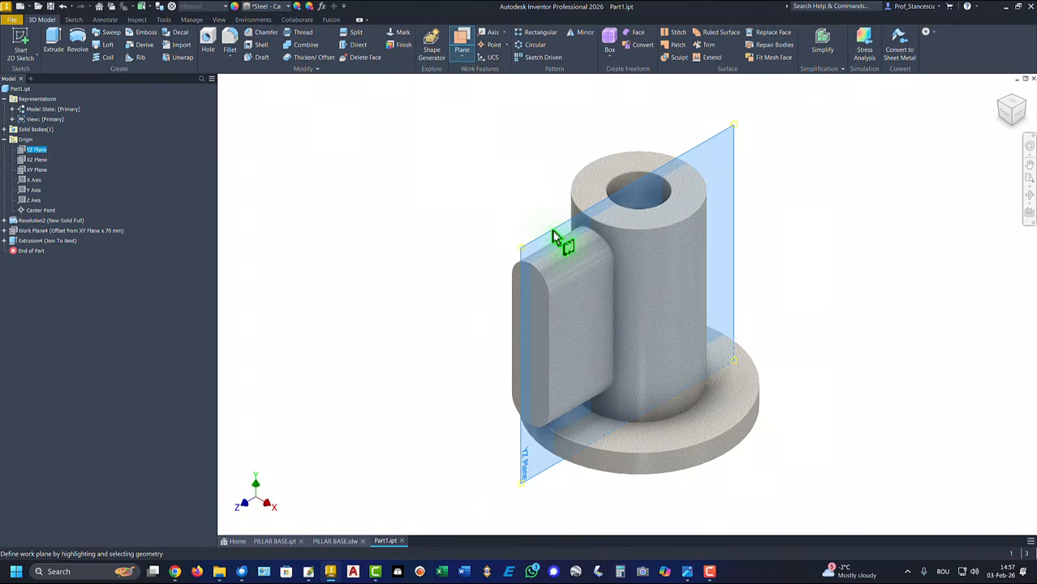
{"action": "left_click_drag", "start_coordinate": [555, 238], "coordinate": [469, 167]}
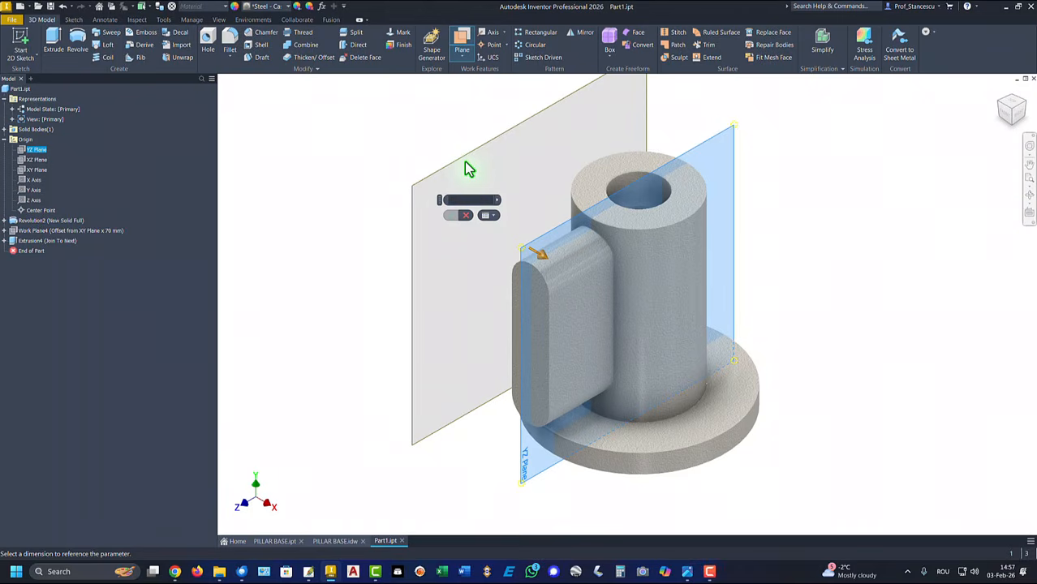
{"action": "key", "text": "Return"}
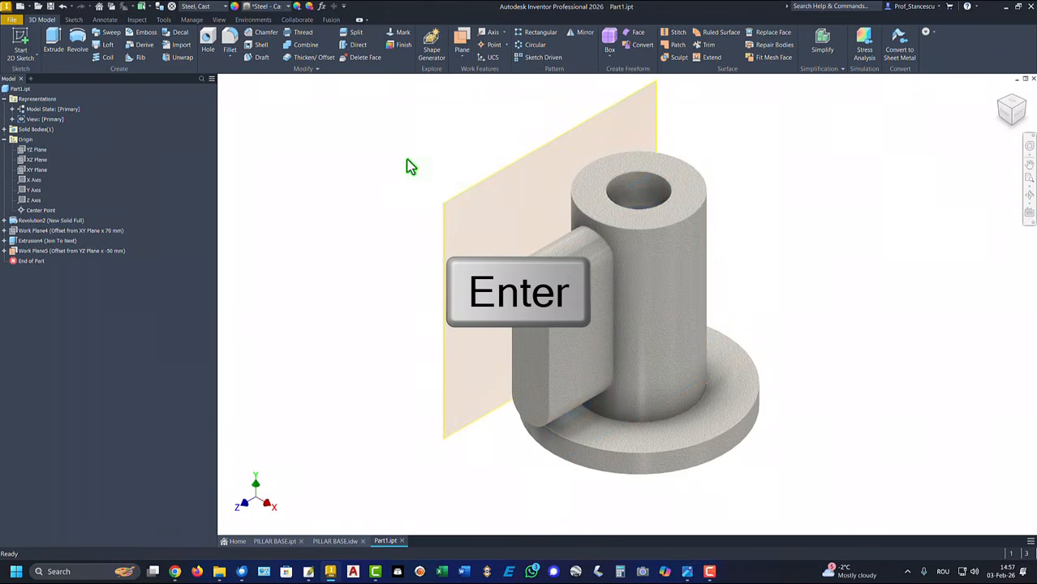
{"action": "middle_click_drag", "start_coordinate": [370, 229], "coordinate": [458, 178], "text": "shift"}
{"action": "left_click", "coordinate": [459, 196]}
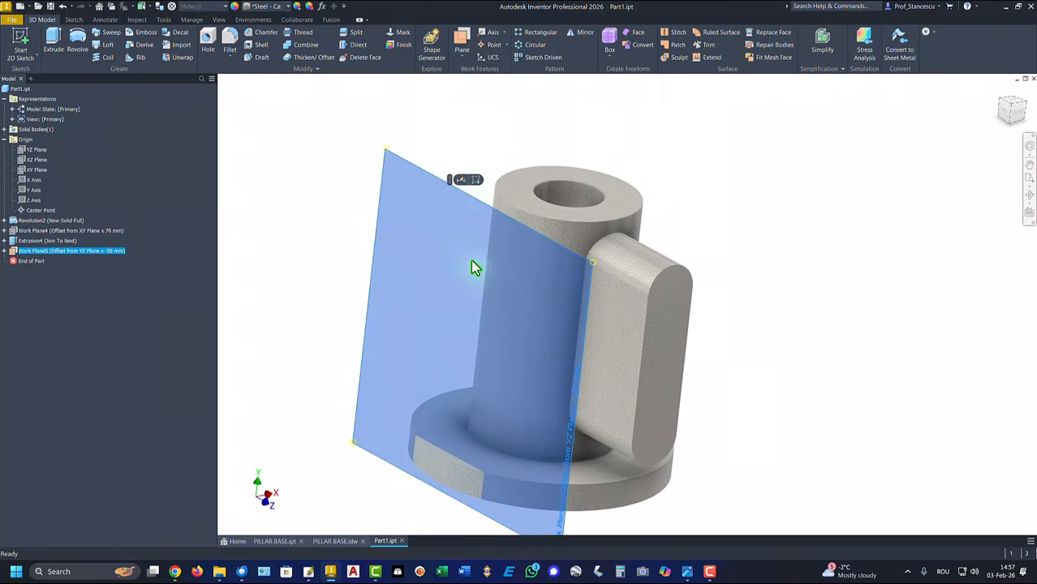
Sketch a 35 mm circle on Work Plane5, centred on the pillar's vertical axis
{"action": "left_click", "coordinate": [472, 182]}
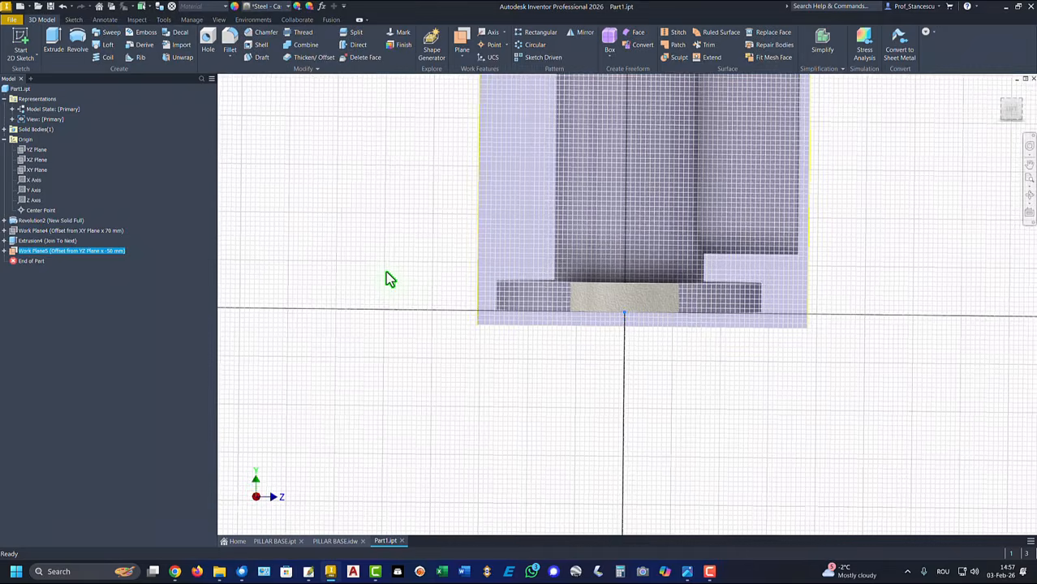
{"action": "key", "text": "Home"}
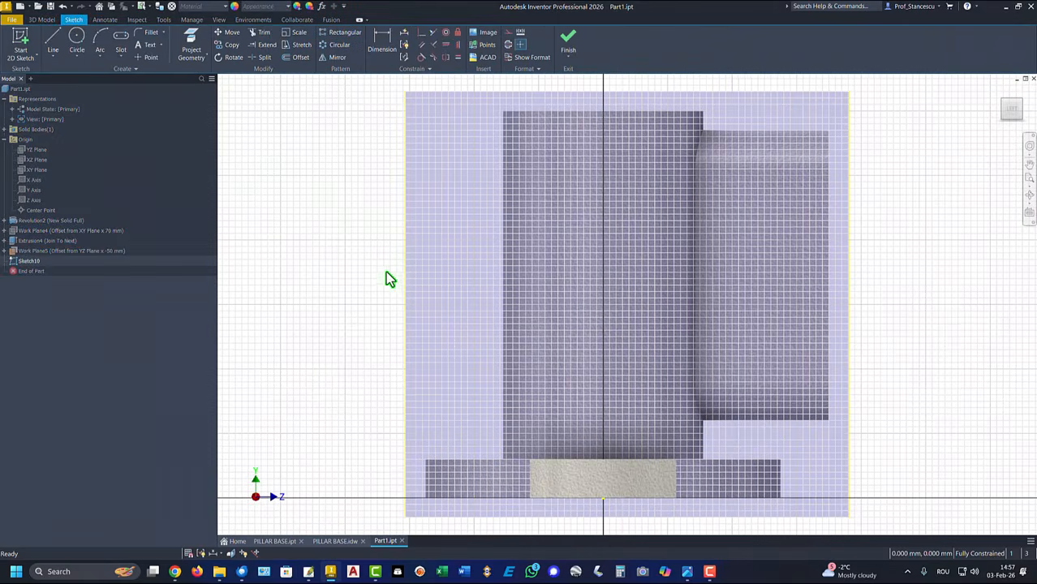
{"action": "left_click", "coordinate": [76, 47]}
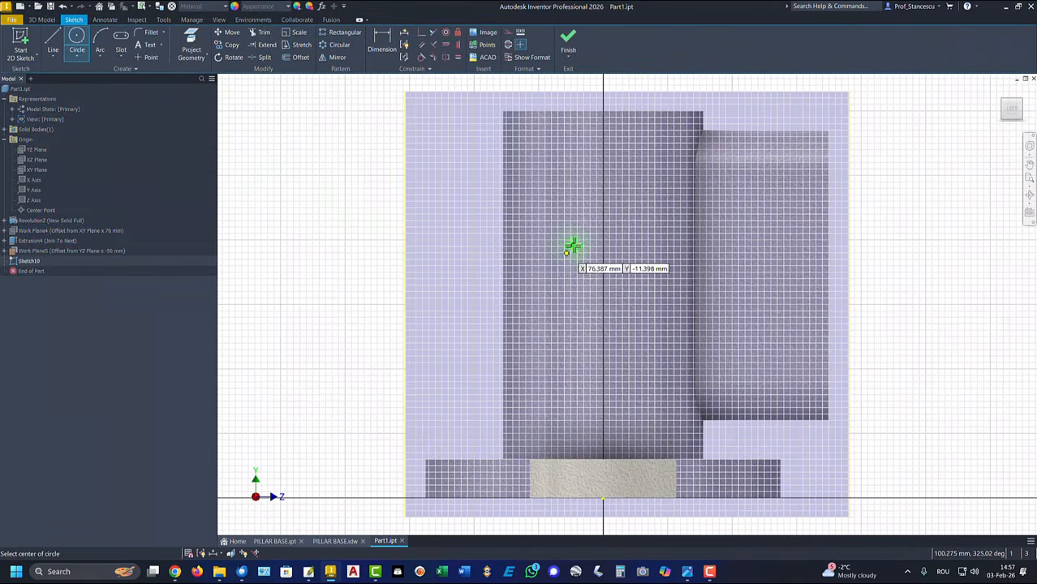
{"action": "left_click", "coordinate": [561, 225]}
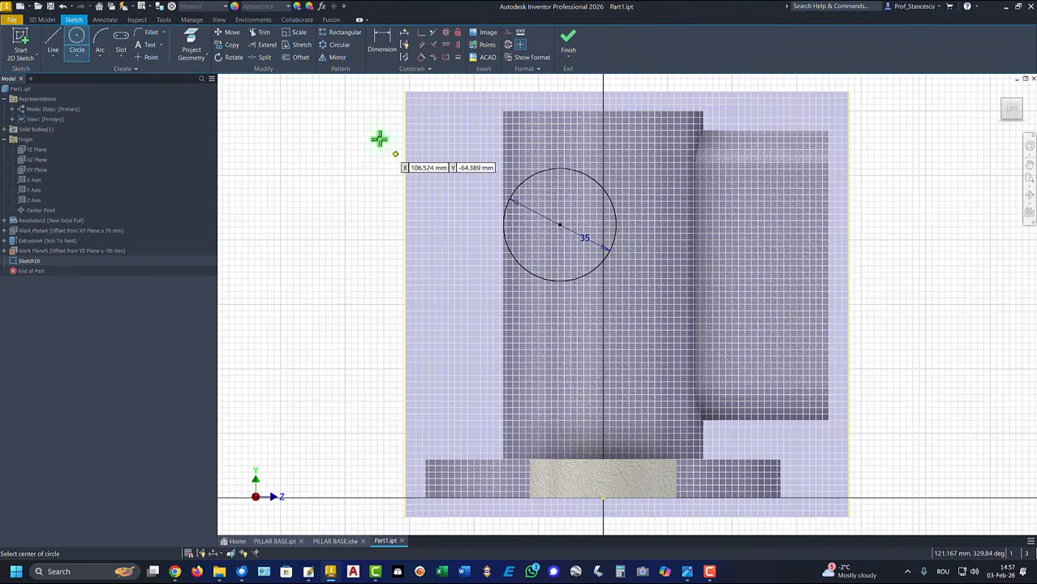
{"action": "left_click", "coordinate": [458, 45]}
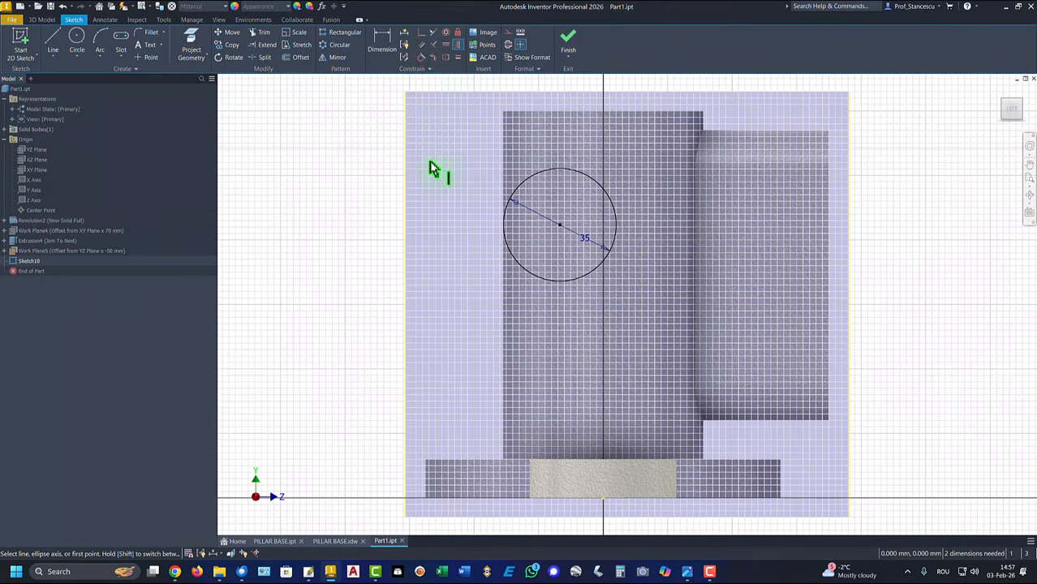
{"action": "left_click", "coordinate": [446, 45]}
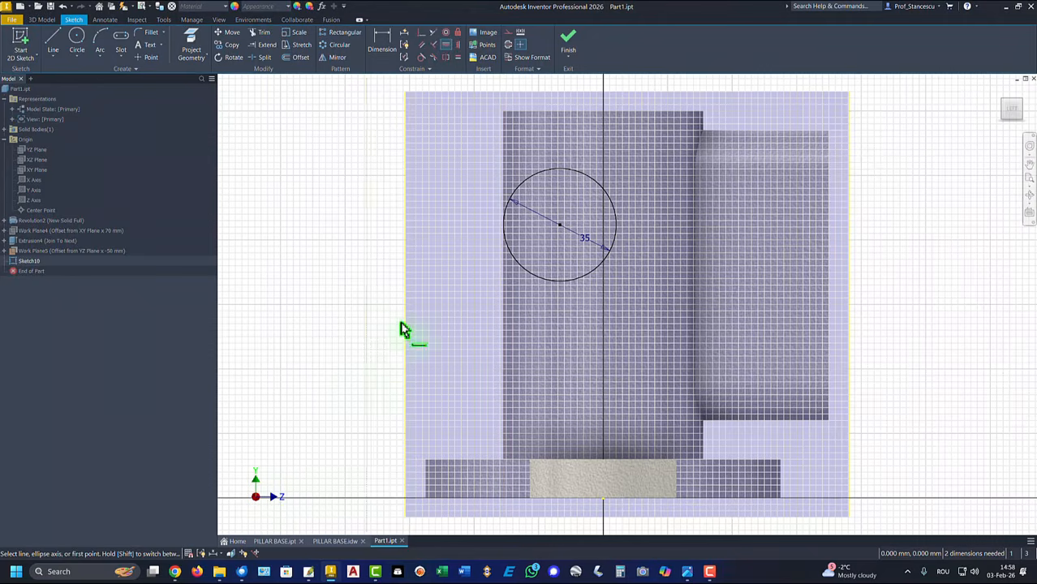
{"action": "left_click", "coordinate": [446, 45]}
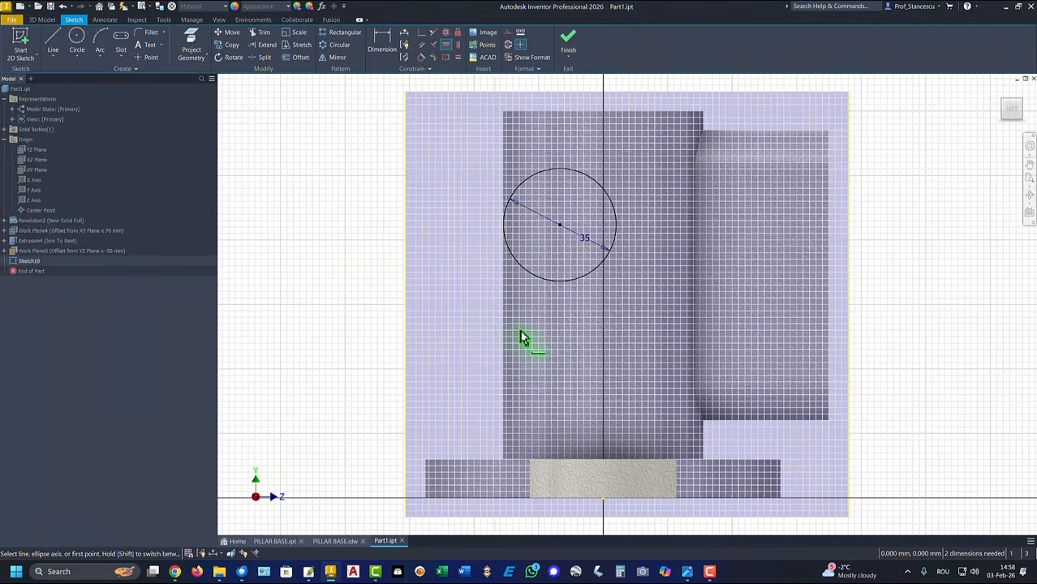
{"action": "left_click", "coordinate": [565, 230]}
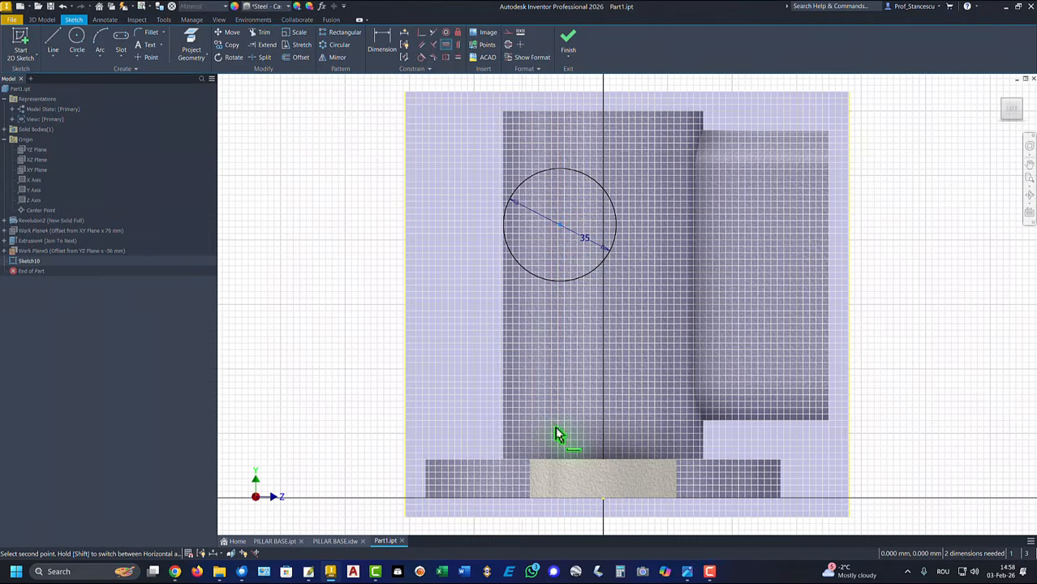
{"action": "left_click", "coordinate": [604, 500]}
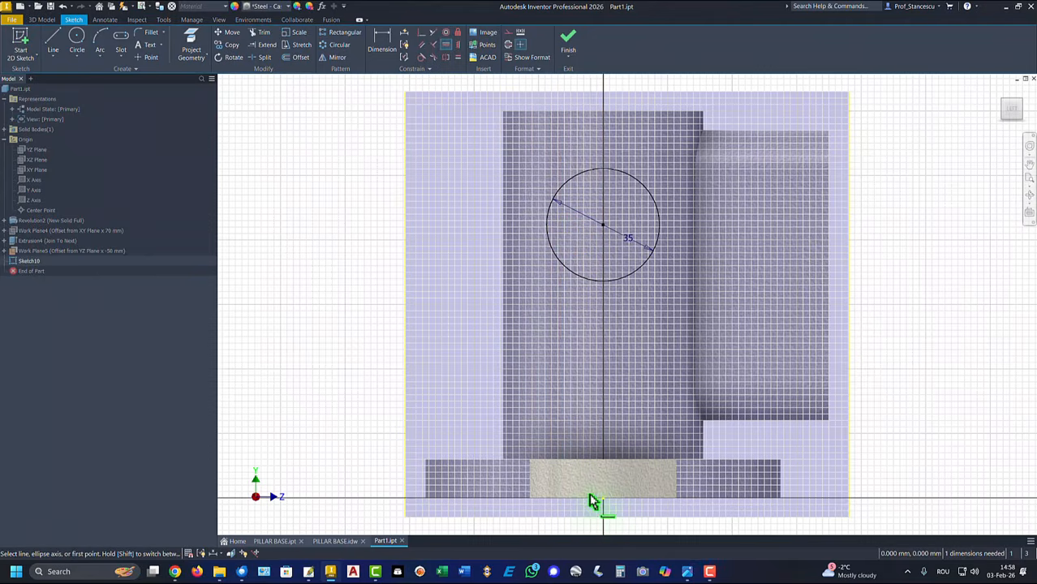
Dimension the circle 30 below the part's top edge and finish the sketch
{"action": "left_click", "coordinate": [389, 41]}
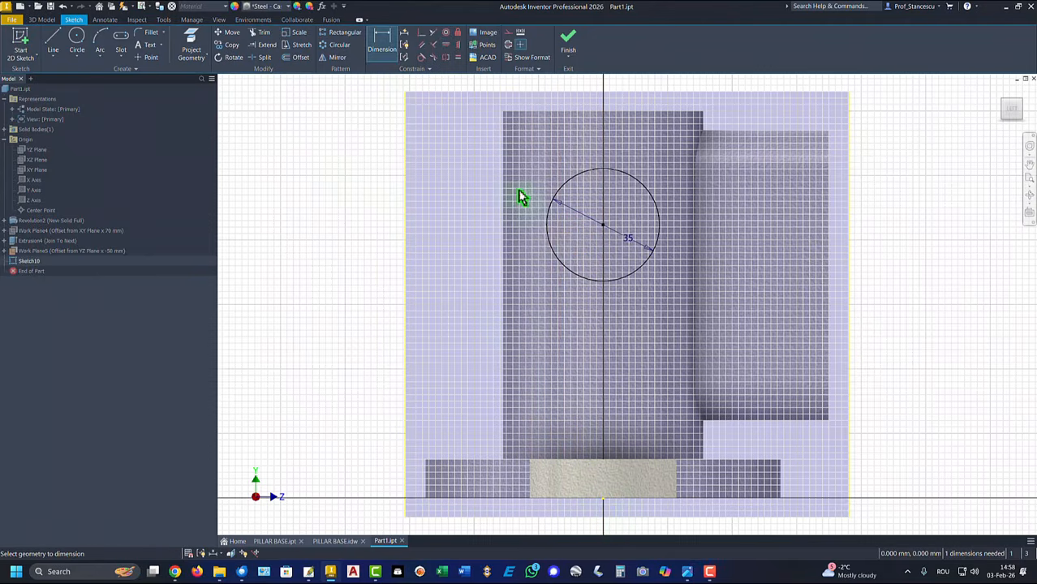
{"action": "left_click", "coordinate": [548, 235]}
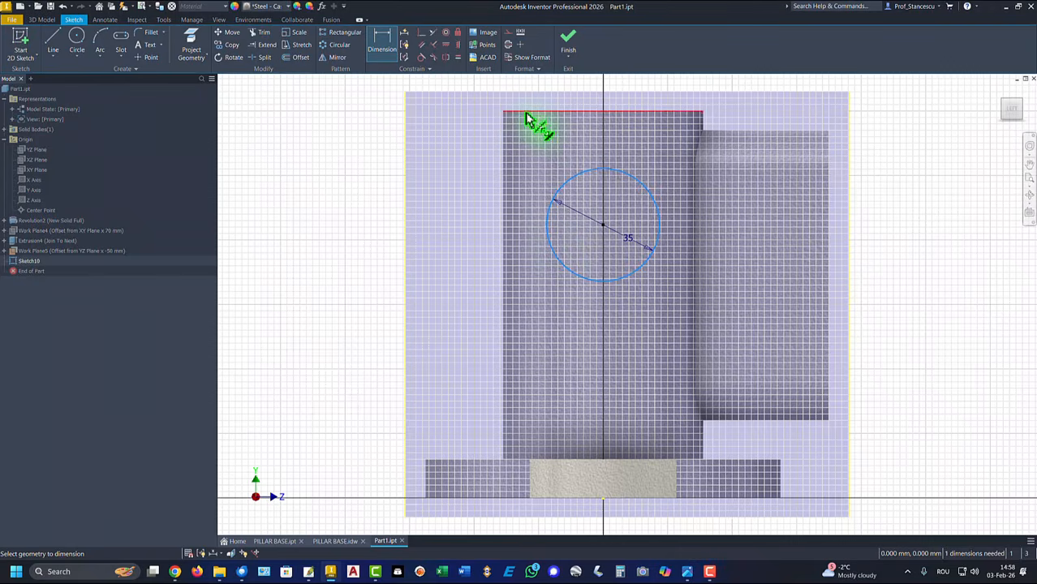
{"action": "left_click", "coordinate": [526, 116]}
{"action": "left_click", "coordinate": [447, 182]}
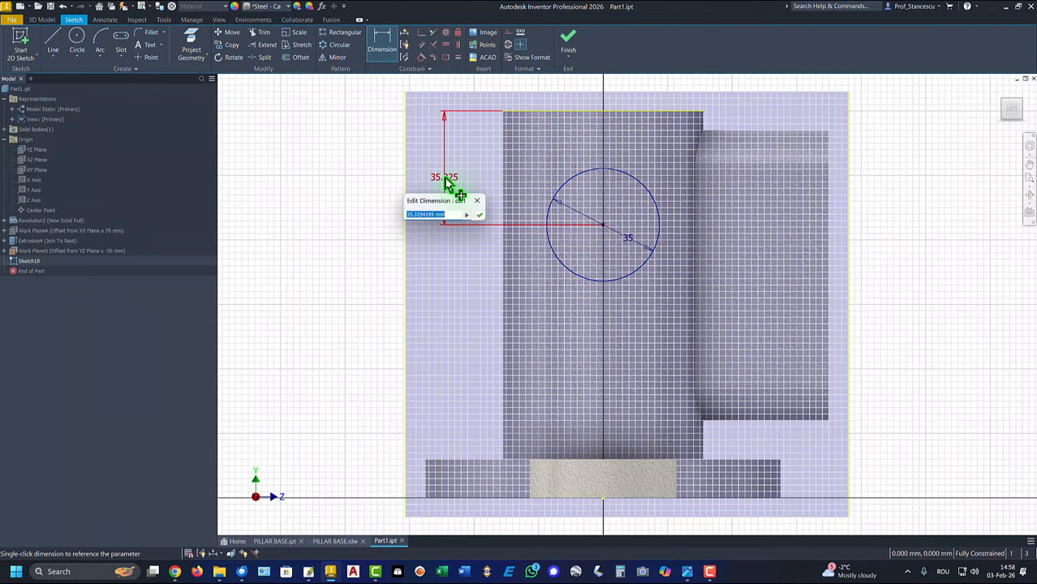
{"action": "key", "text": "Return"}
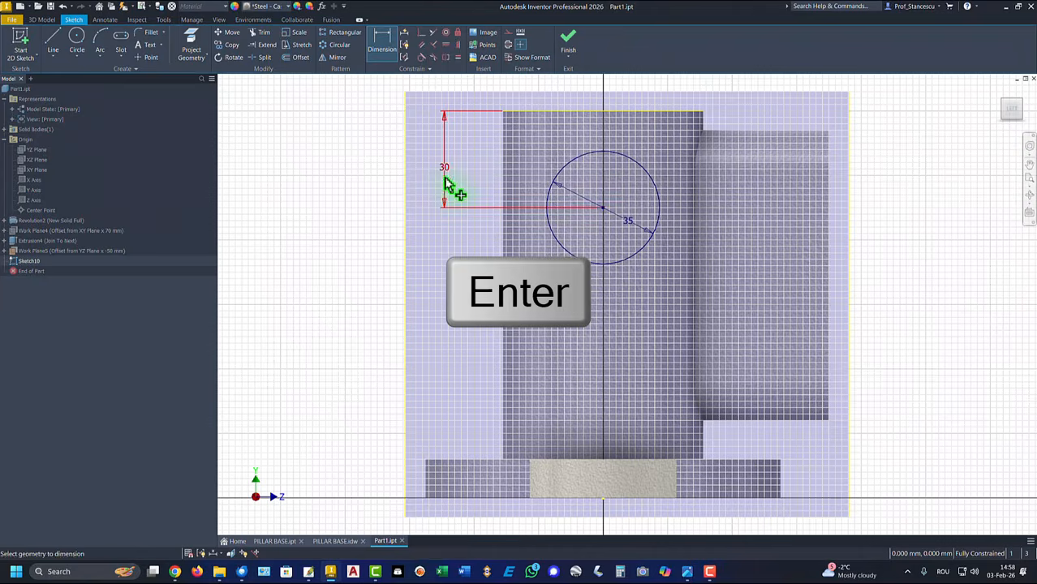
{"action": "left_click", "coordinate": [570, 39]}
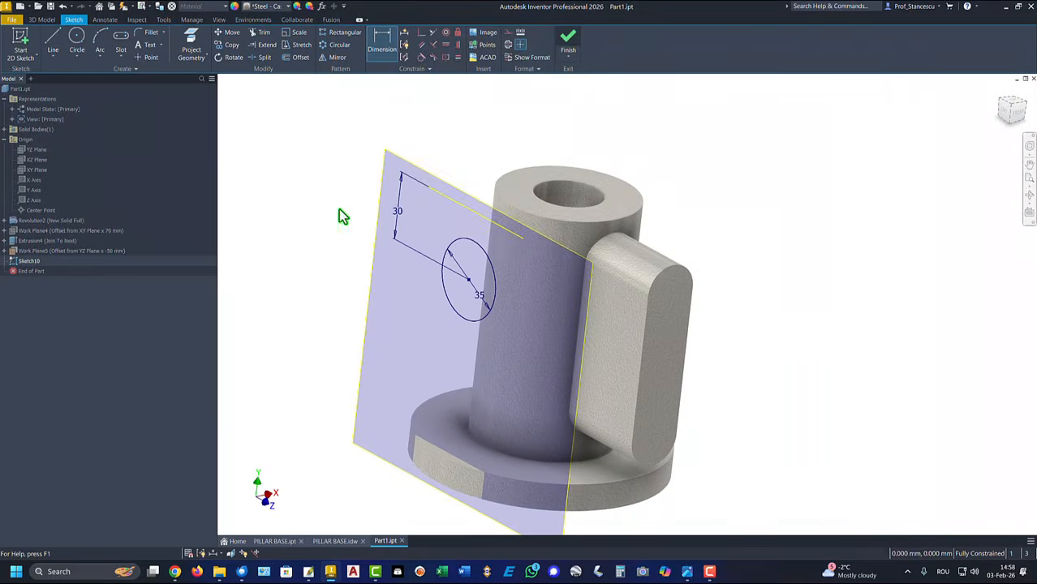
Extrude the Ø35 circle To Next, joining it to the pillar as Extrusion5
{"action": "left_click", "coordinate": [53, 40]}
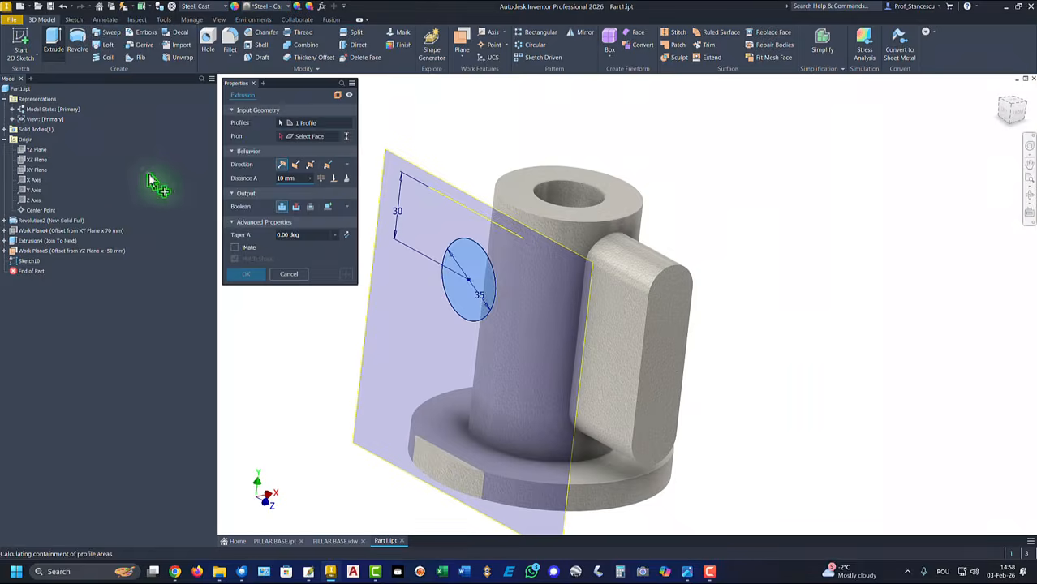
{"action": "left_click", "coordinate": [346, 179]}
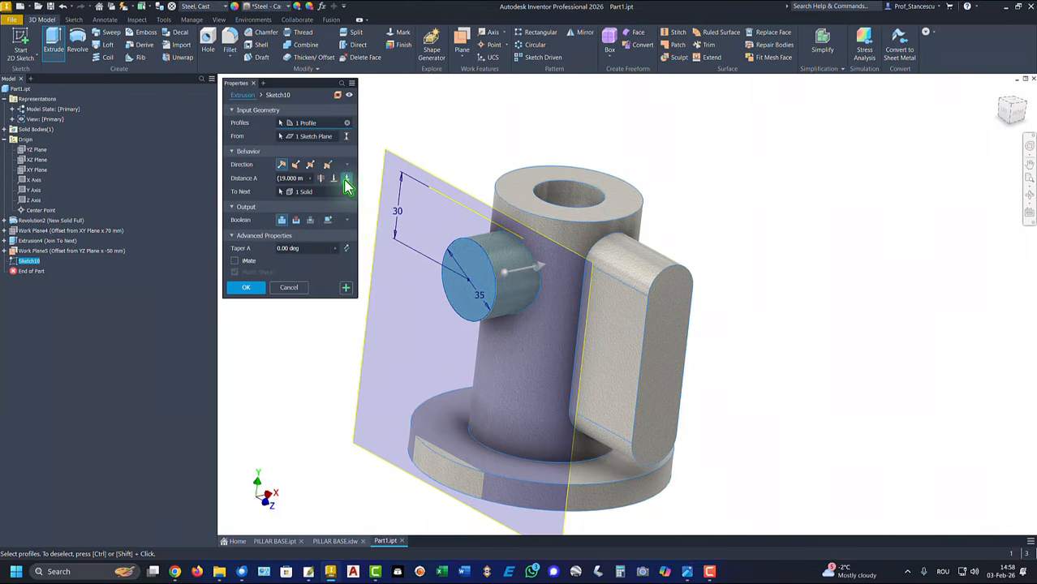
{"action": "left_click", "coordinate": [251, 290]}
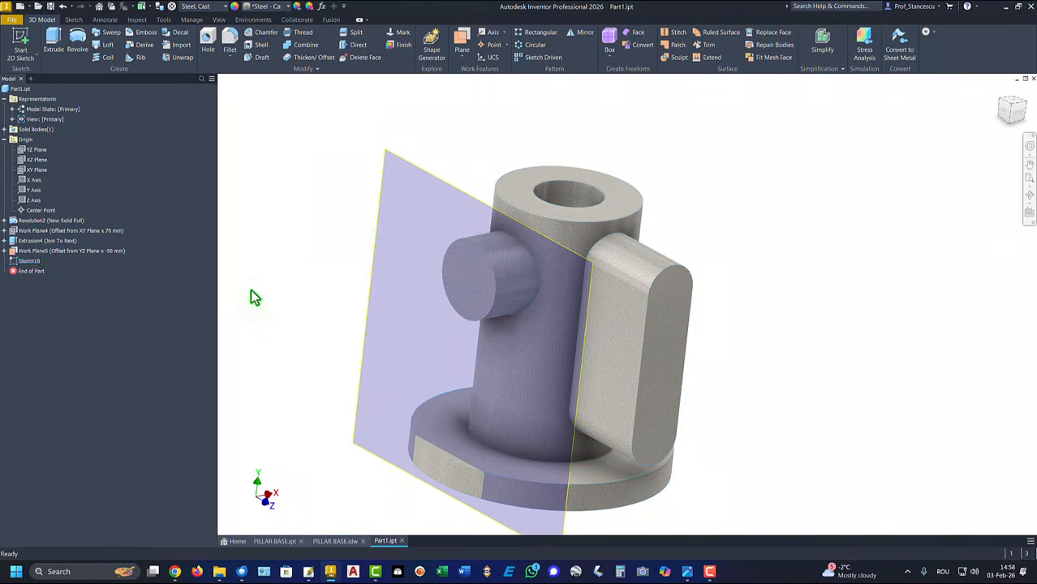
Hide Work Plane5 and return to the Home view
{"action": "right_click", "coordinate": [417, 172]}
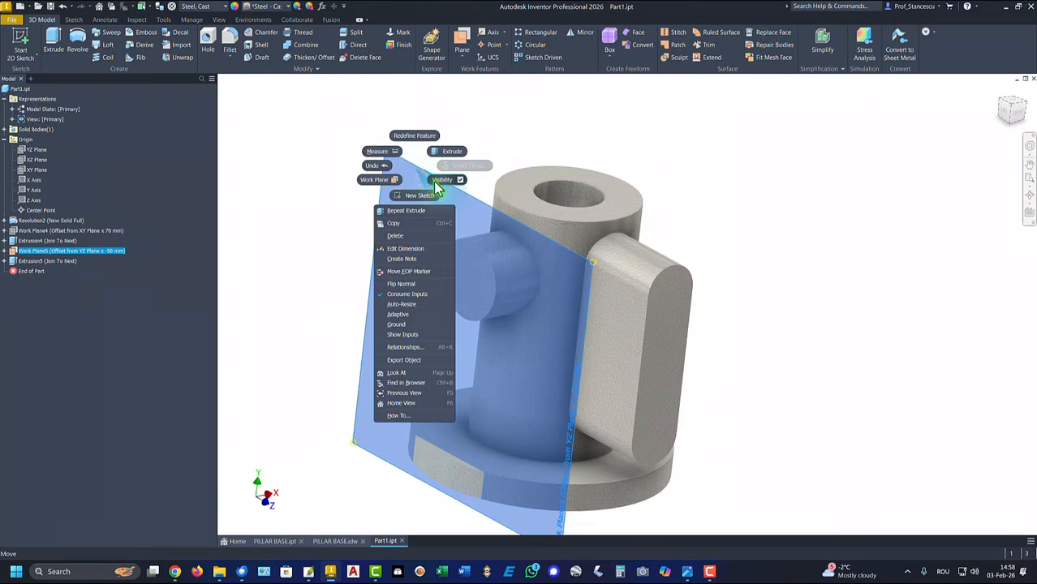
{"action": "left_click", "coordinate": [441, 181]}
{"action": "key", "text": "F6"}
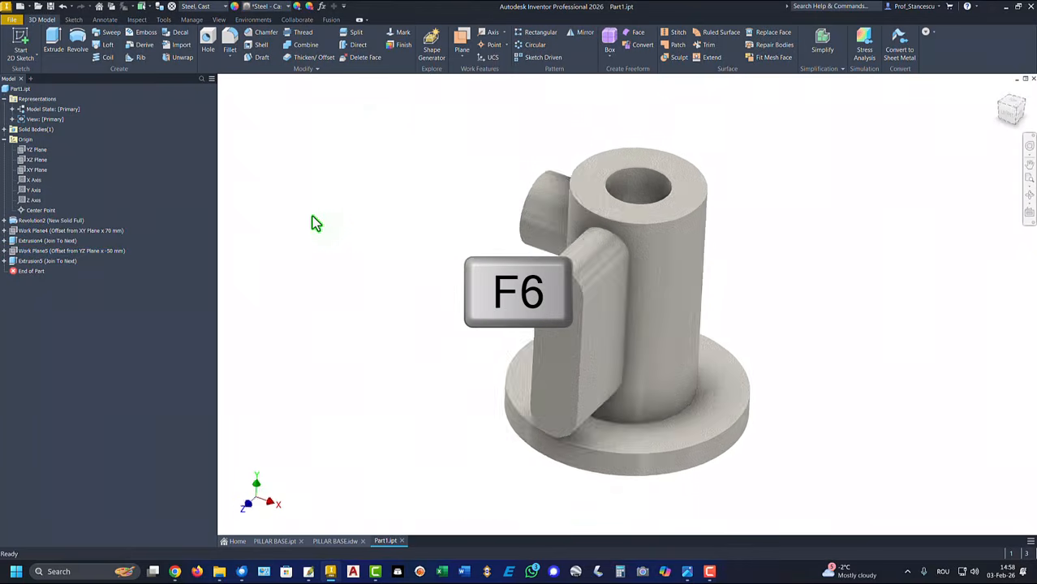
Create Work Plane6 offset 60 mm from the YZ Plane
{"action": "left_click", "coordinate": [462, 45]}
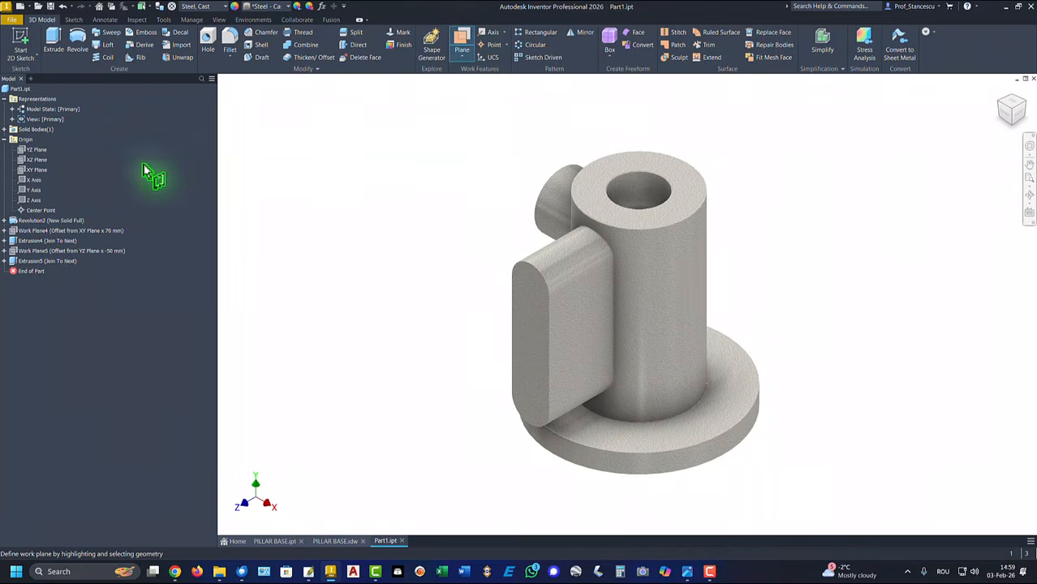
{"action": "left_click", "coordinate": [32, 152]}
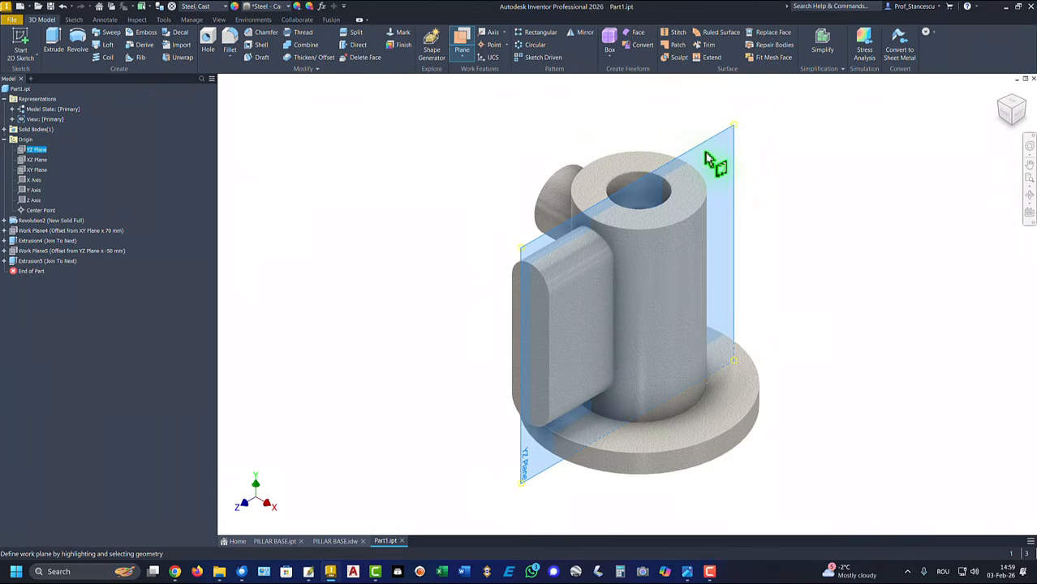
{"action": "left_click_drag", "start_coordinate": [705, 154], "coordinate": [763, 174]}
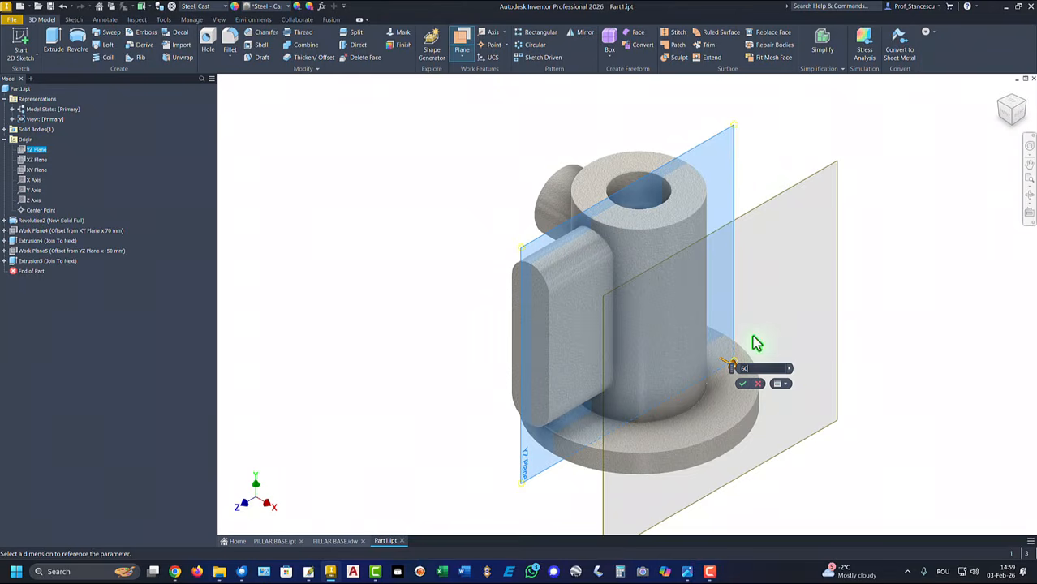
{"action": "left_click", "coordinate": [743, 385]}
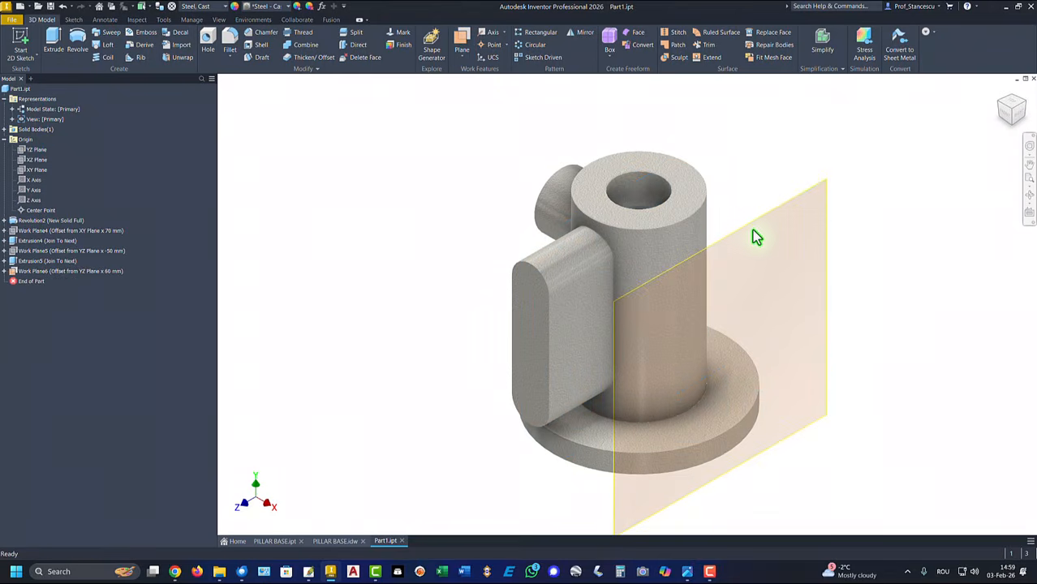
{"action": "left_click", "coordinate": [782, 221]}
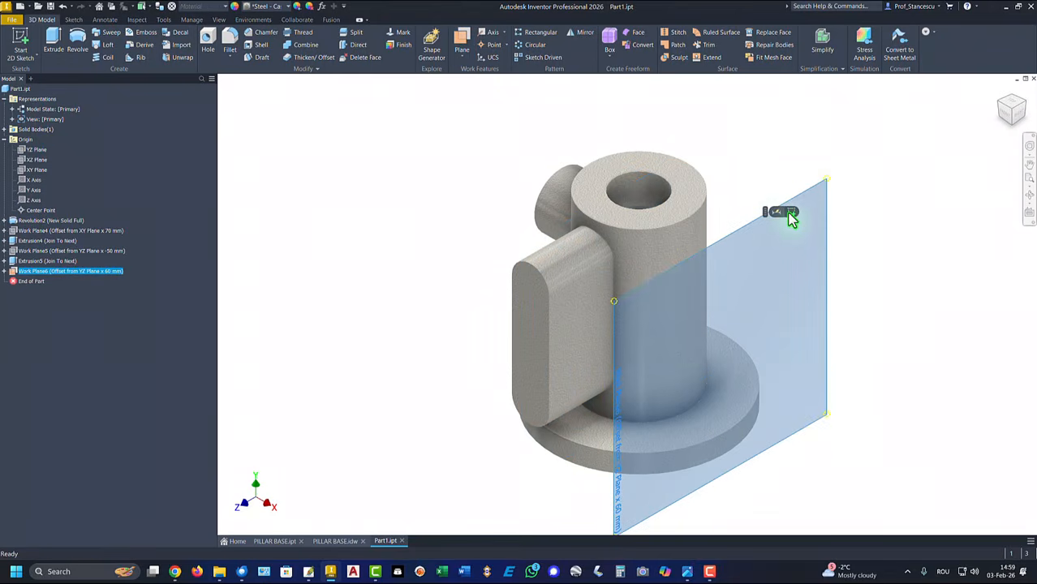
Start a sketch on Work Plane6 and project the side cylinder's end circle as construction geometry
{"action": "left_click", "coordinate": [789, 212]}
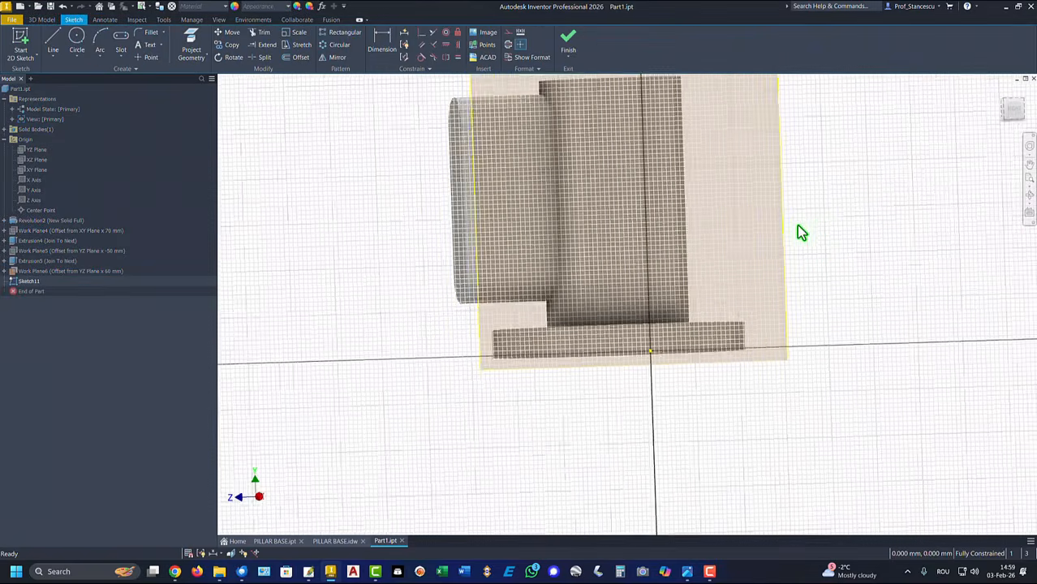
{"action": "middle_click_drag", "start_coordinate": [797, 227], "coordinate": [331, 215], "text": "shift"}
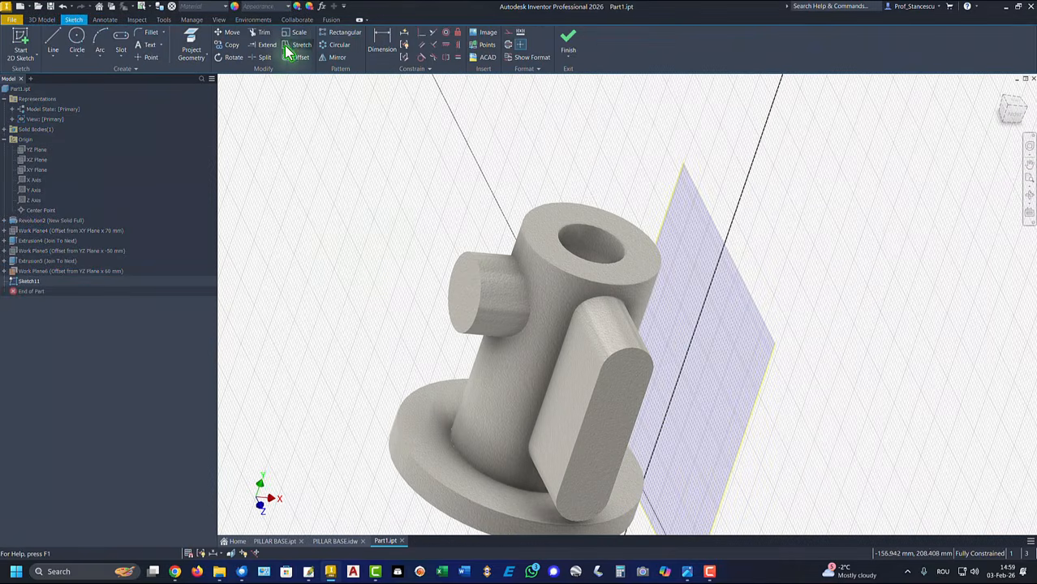
{"action": "left_click", "coordinate": [193, 47]}
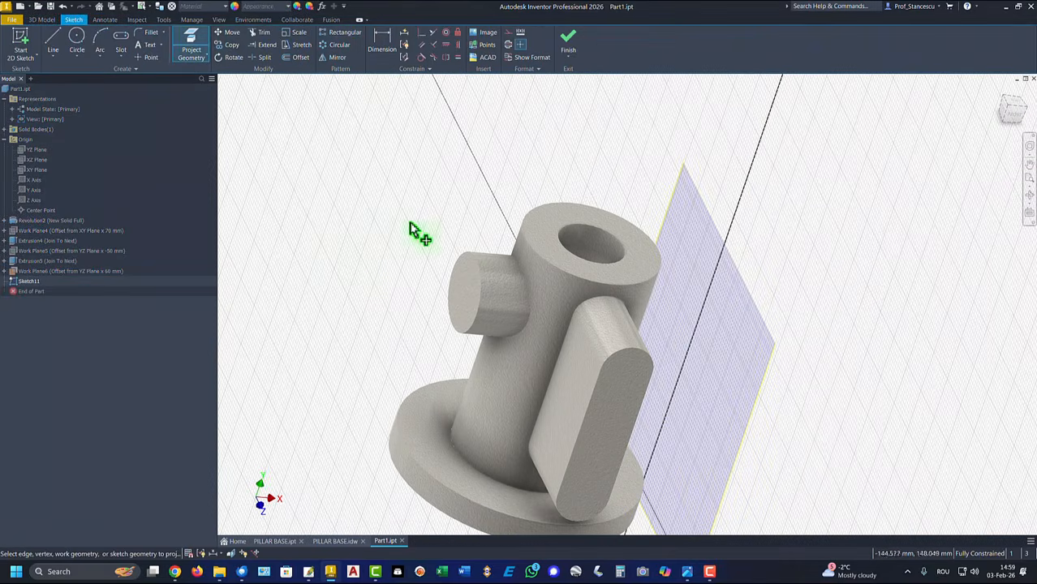
{"action": "left_click", "coordinate": [466, 280]}
{"action": "mouse_move", "coordinate": [367, 293]}
{"action": "middle_mouse_down", "text": "shift"}
{"action": "mouse_move", "coordinate": [773, 354]}
{"action": "mouse_move", "coordinate": [651, 224]}
{"action": "mouse_move", "coordinate": [782, 343]}
{"action": "mouse_move", "coordinate": [684, 328]}
{"action": "mouse_move", "coordinate": [747, 342]}
{"action": "mouse_move", "coordinate": [513, 232]}
{"action": "mouse_move", "coordinate": [513, 277]}
{"action": "mouse_move", "coordinate": [443, 209]}
{"action": "middle_mouse_up", "text": "shift"}
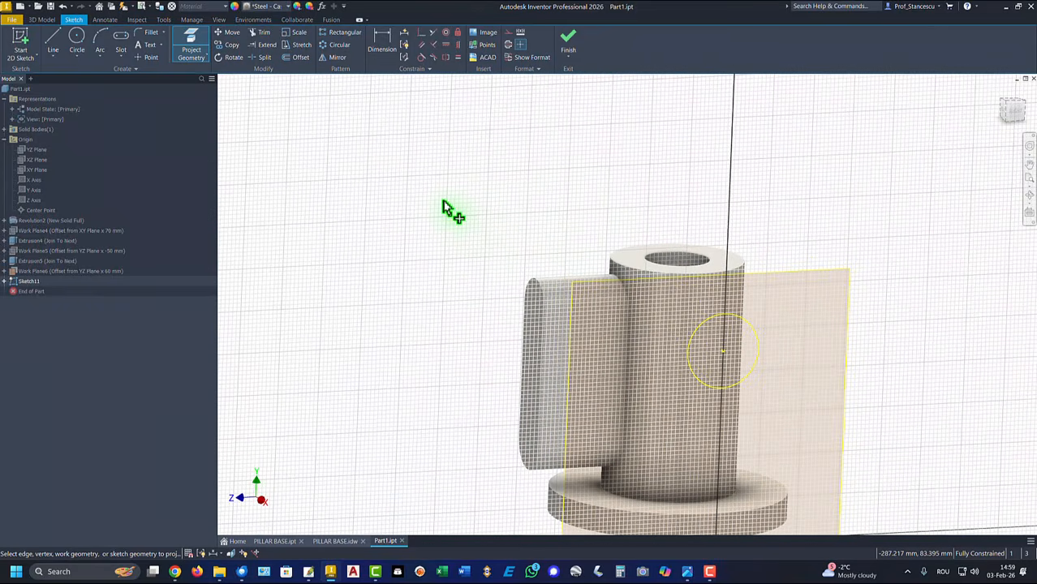
{"action": "key", "text": "Escape"}
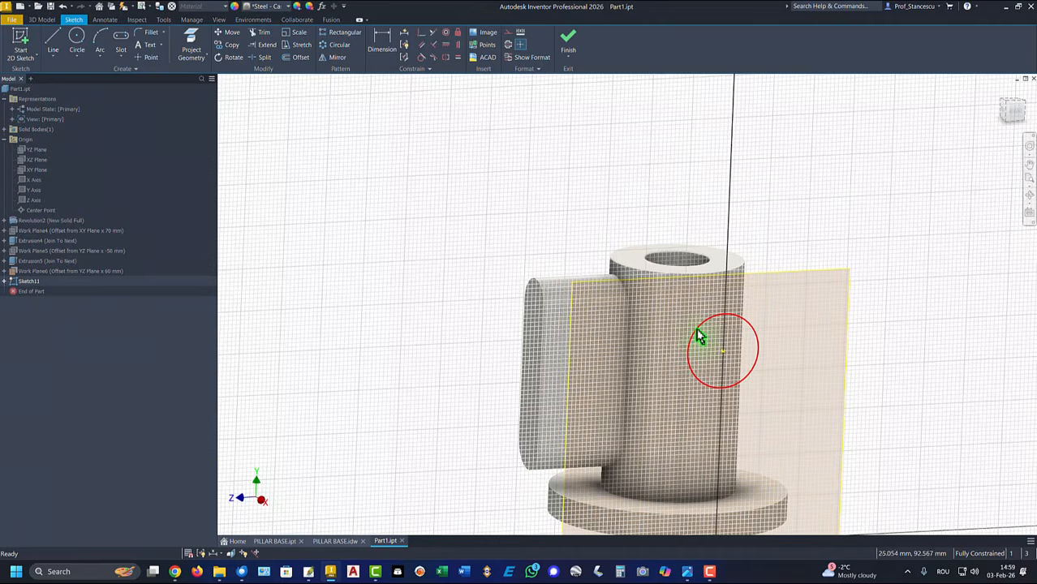
{"action": "right_click", "coordinate": [697, 331]}
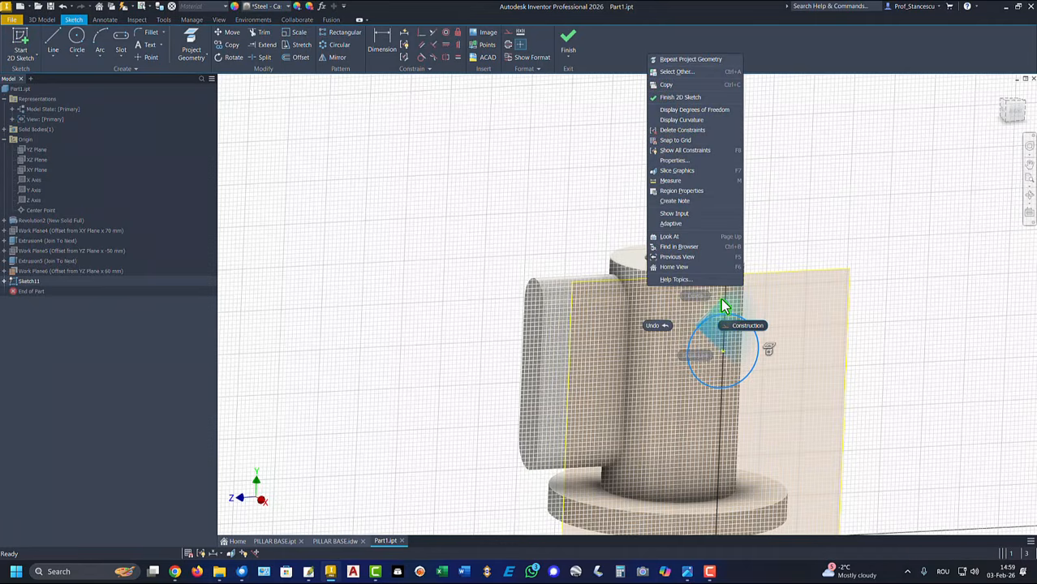
{"action": "left_click", "coordinate": [747, 331]}
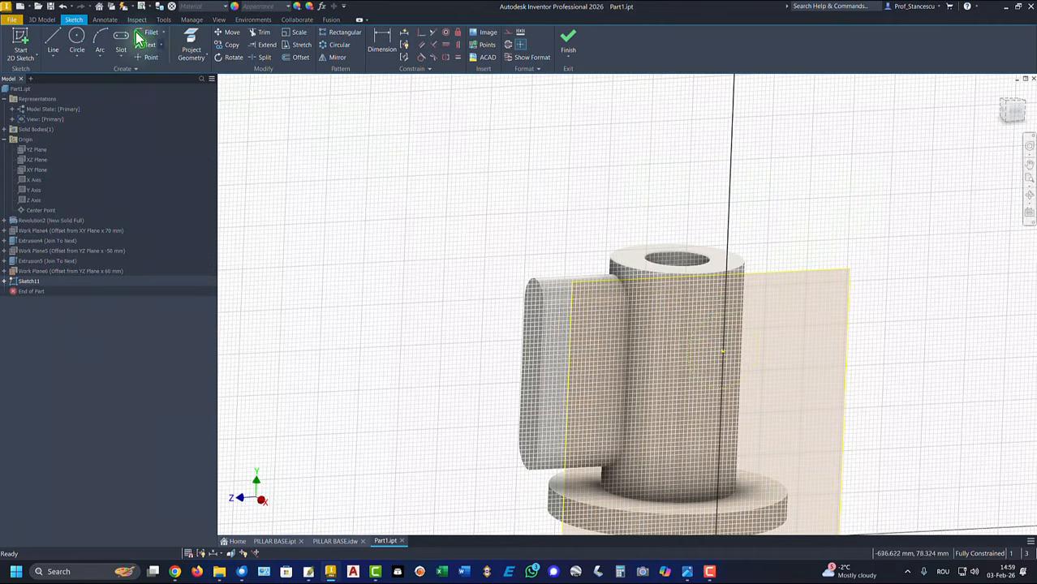
Draw a 45 mm circle on the projected centre and finish the sketch
{"action": "left_click", "coordinate": [77, 39]}
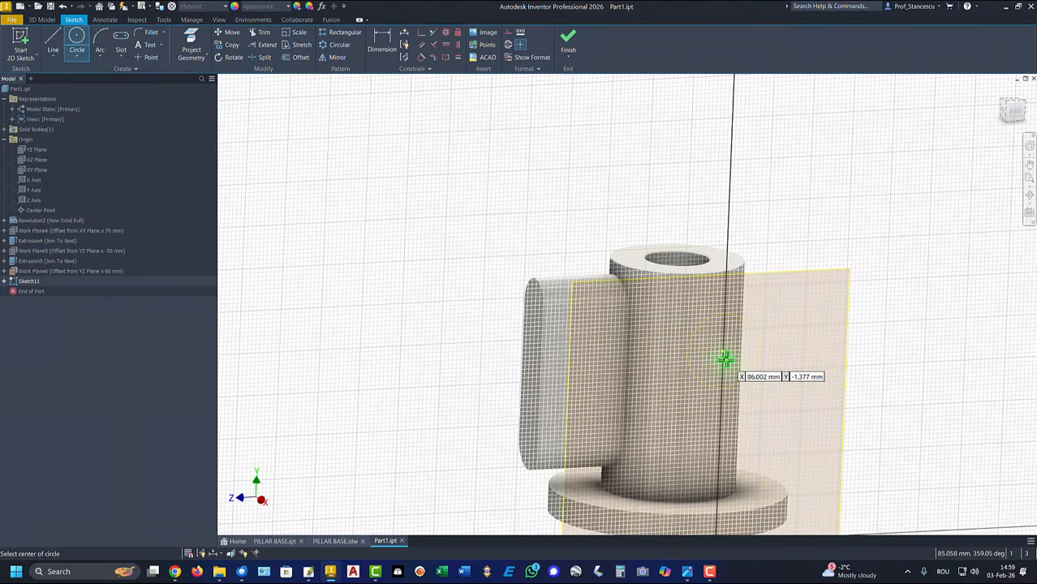
{"action": "left_click", "coordinate": [722, 350]}
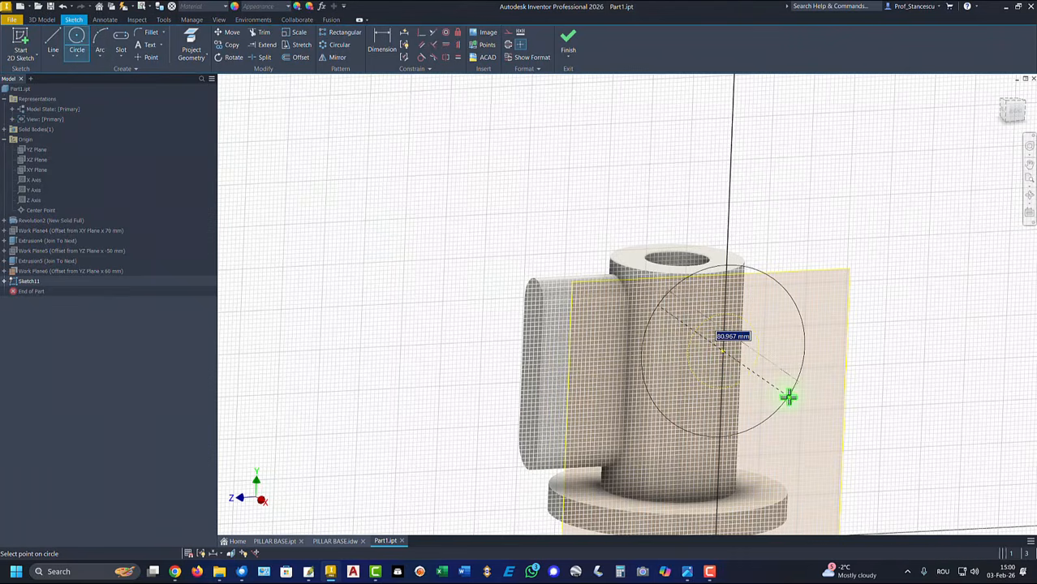
{"action": "type", "text": "45"}
{"action": "key", "text": "Return"}
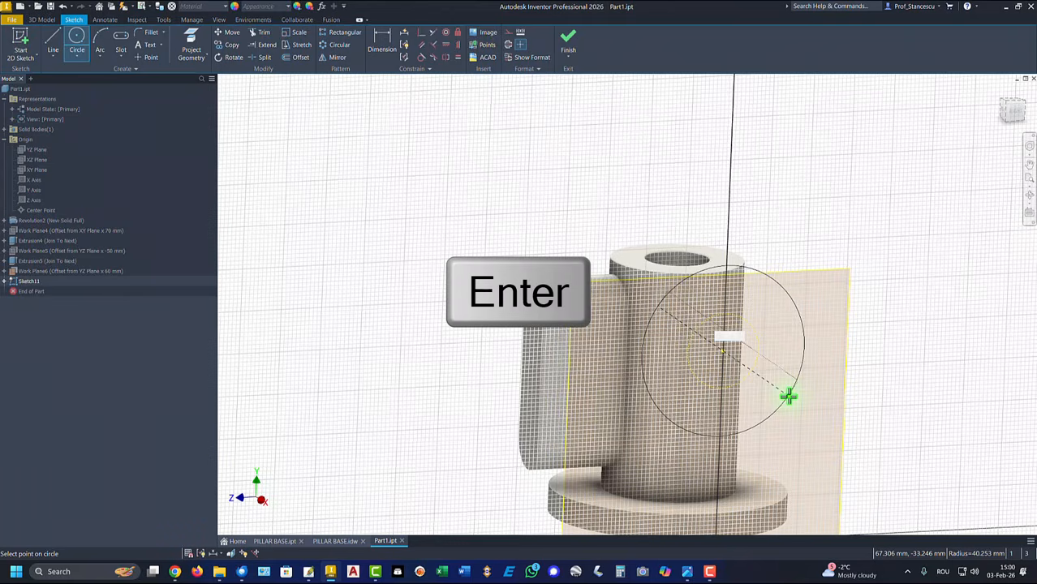
{"action": "left_click", "coordinate": [567, 43]}
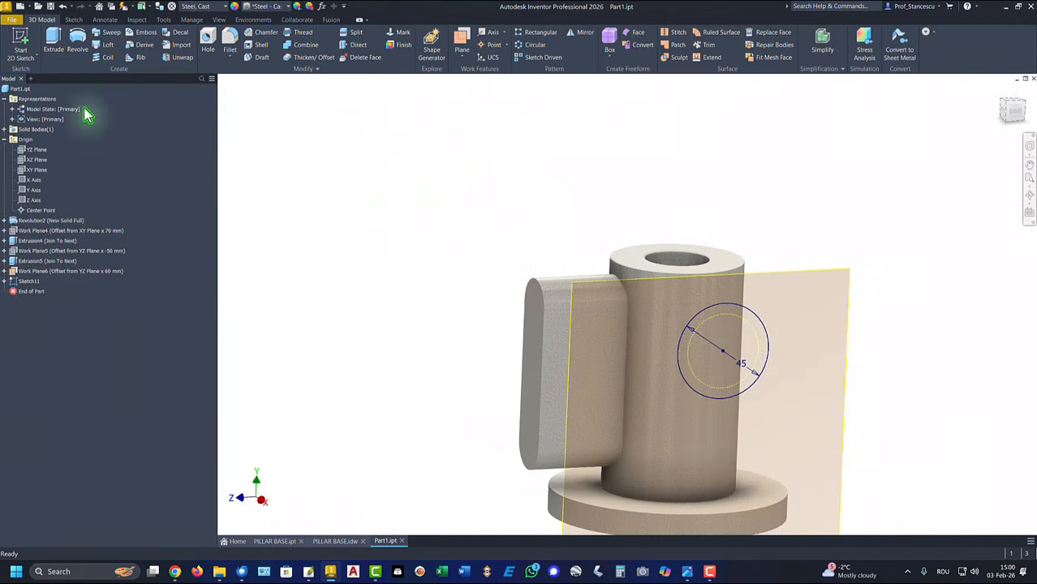
Extrude the Ø45 circle To Next as Extrusion6 and hide Work Plane6
{"action": "left_click", "coordinate": [55, 44]}
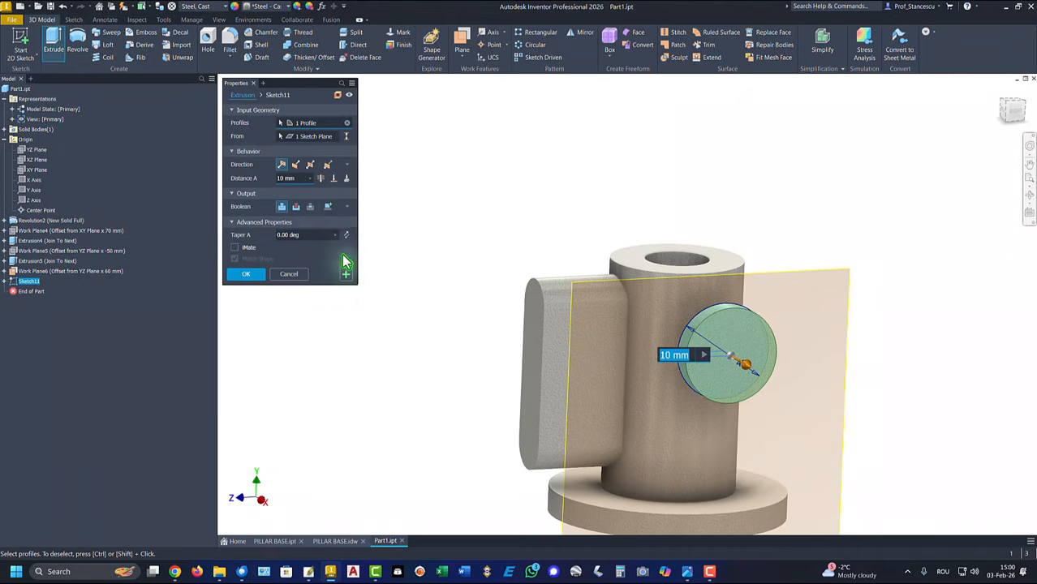
{"action": "left_click", "coordinate": [346, 178]}
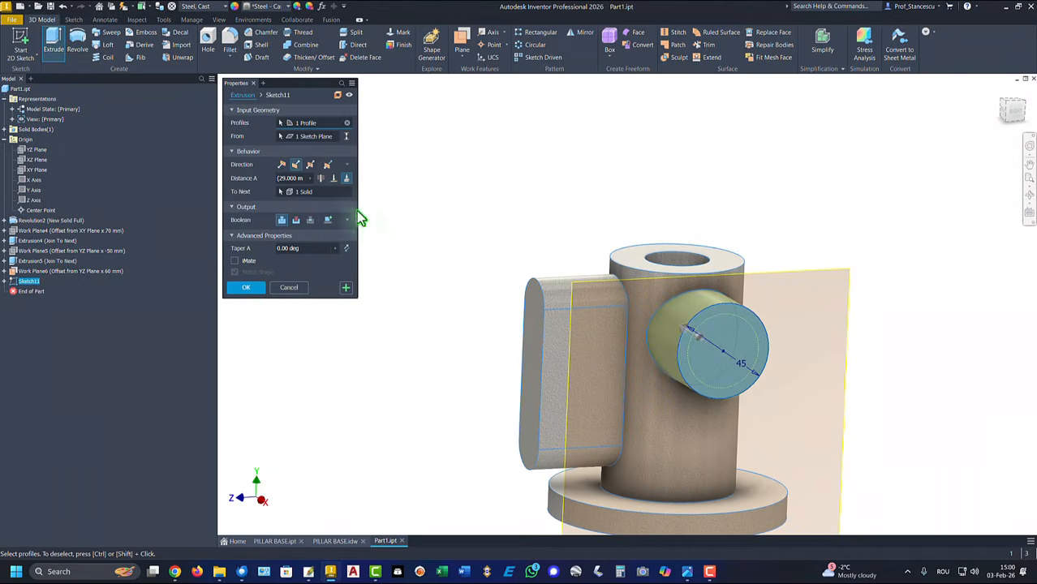
{"action": "left_click", "coordinate": [252, 287]}
{"action": "key", "text": "F6"}
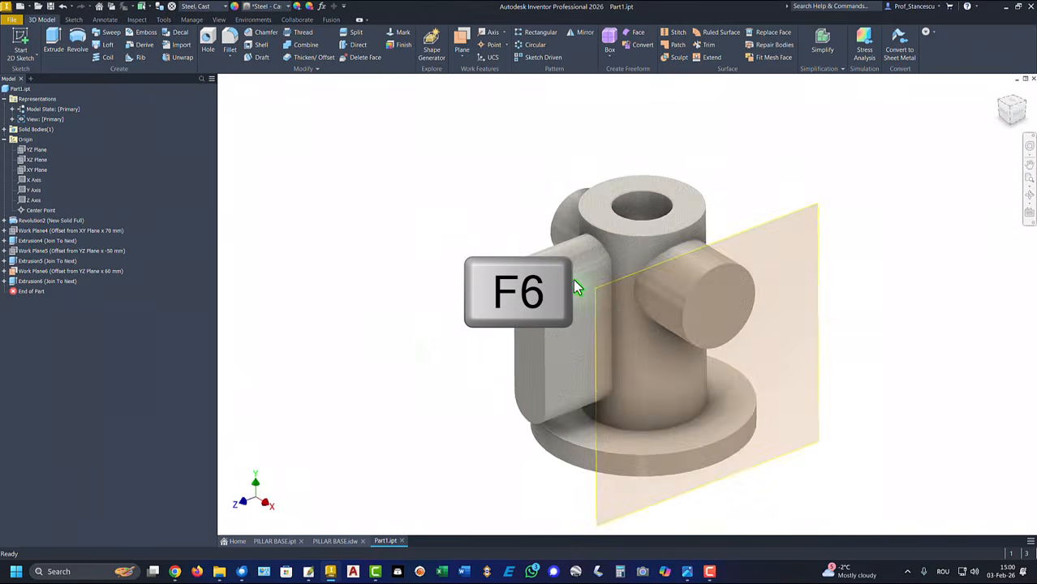
{"action": "right_click", "coordinate": [806, 195]}
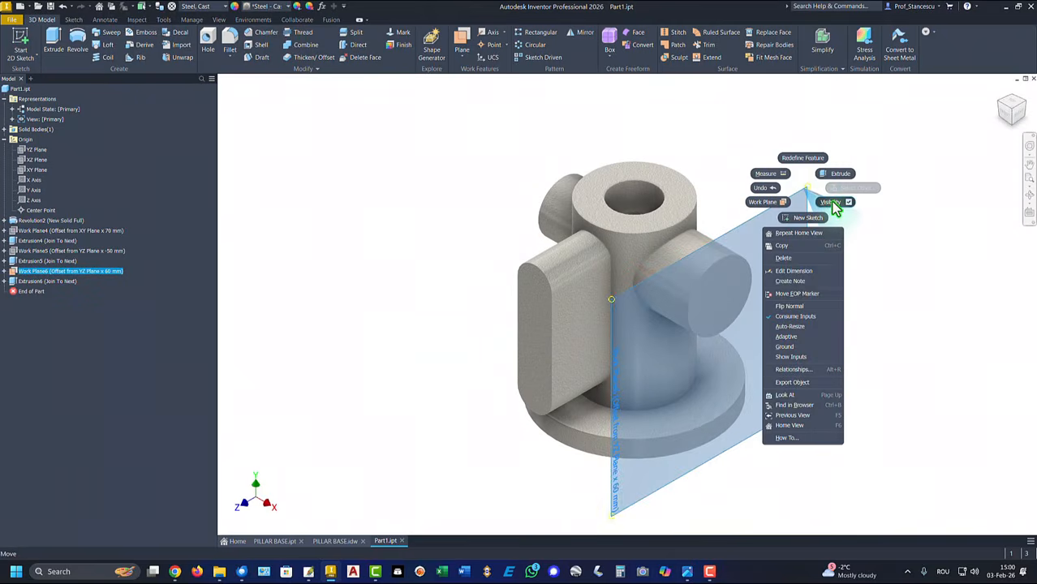
{"action": "left_click", "coordinate": [834, 205]}
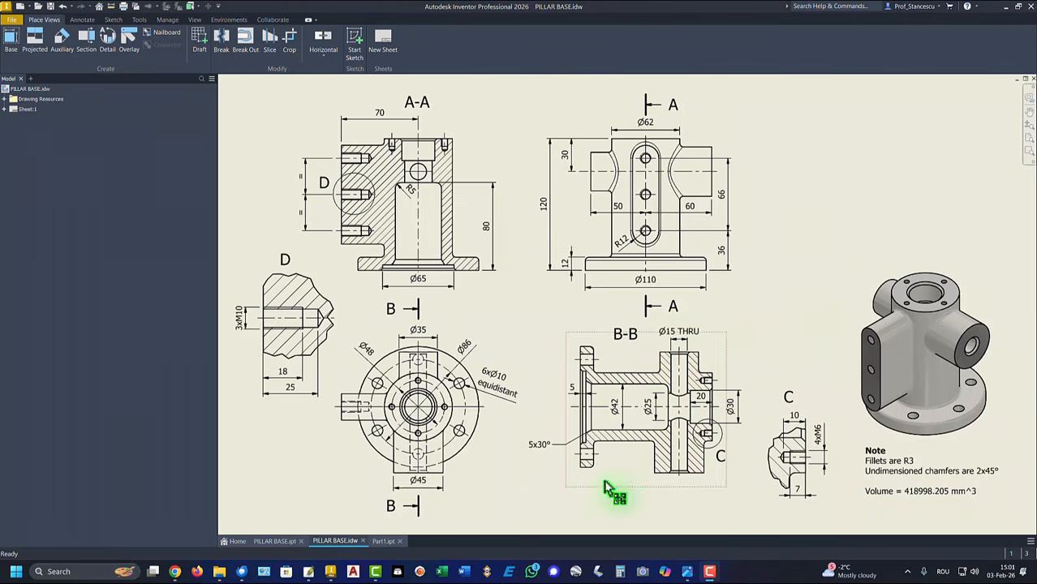
Add a plain 15 mm through-all hole centred on the right boss's end face
{"action": "left_click", "coordinate": [379, 542]}
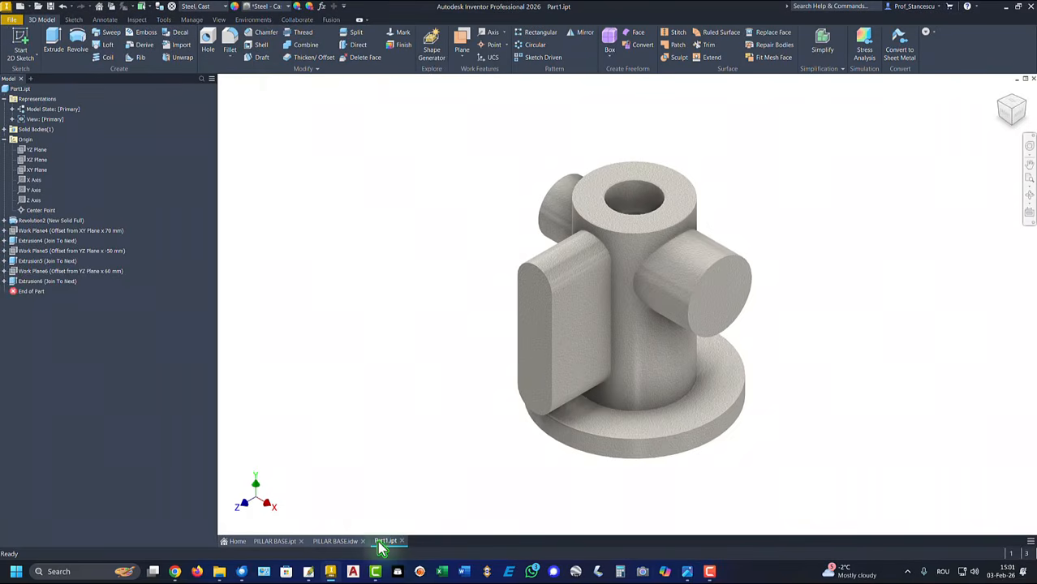
{"action": "left_click", "coordinate": [213, 43]}
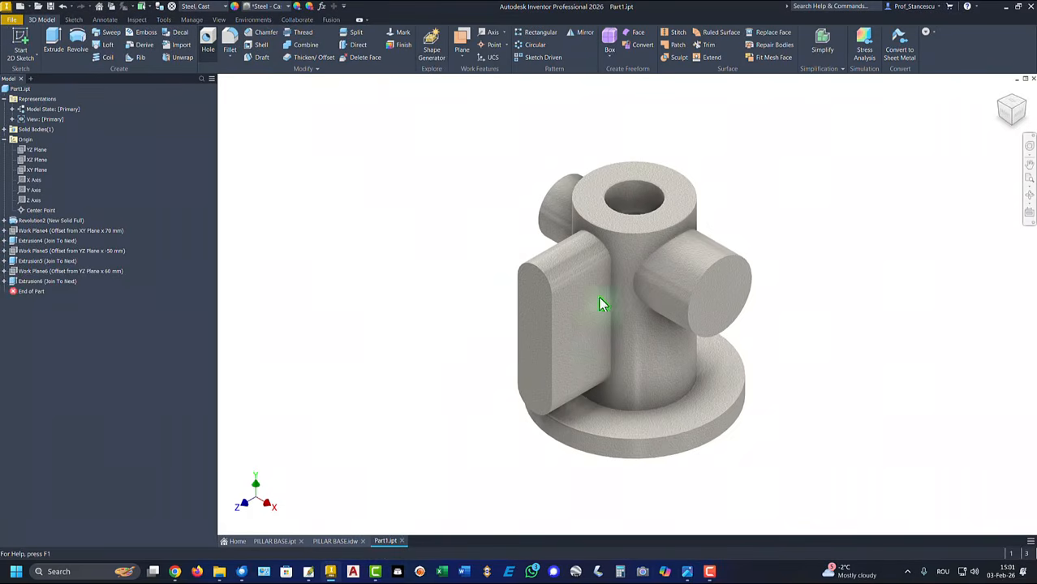
{"action": "left_click", "coordinate": [732, 282]}
{"action": "left_click", "coordinate": [734, 261]}
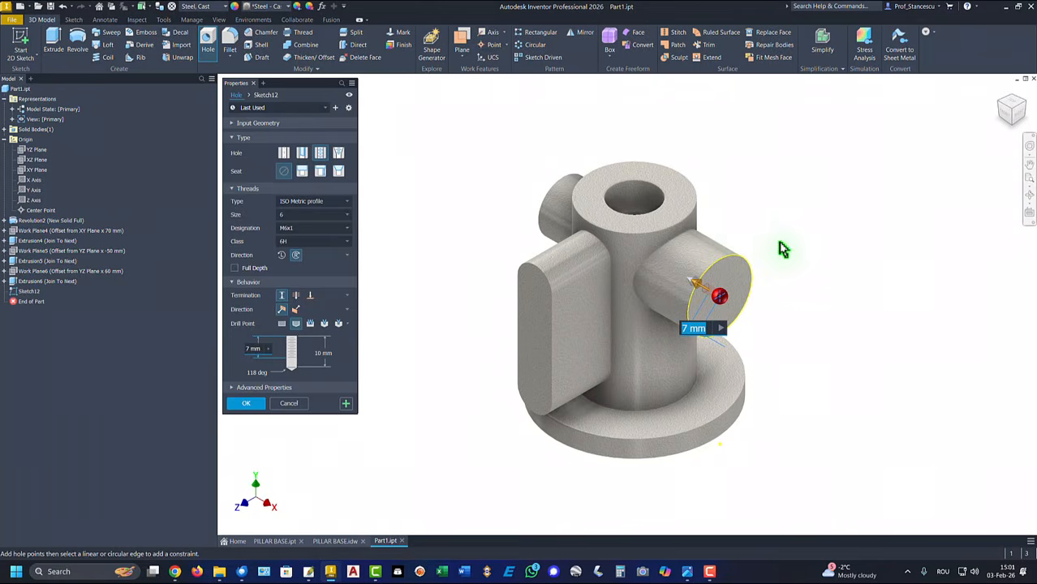
{"action": "left_click", "coordinate": [283, 153]}
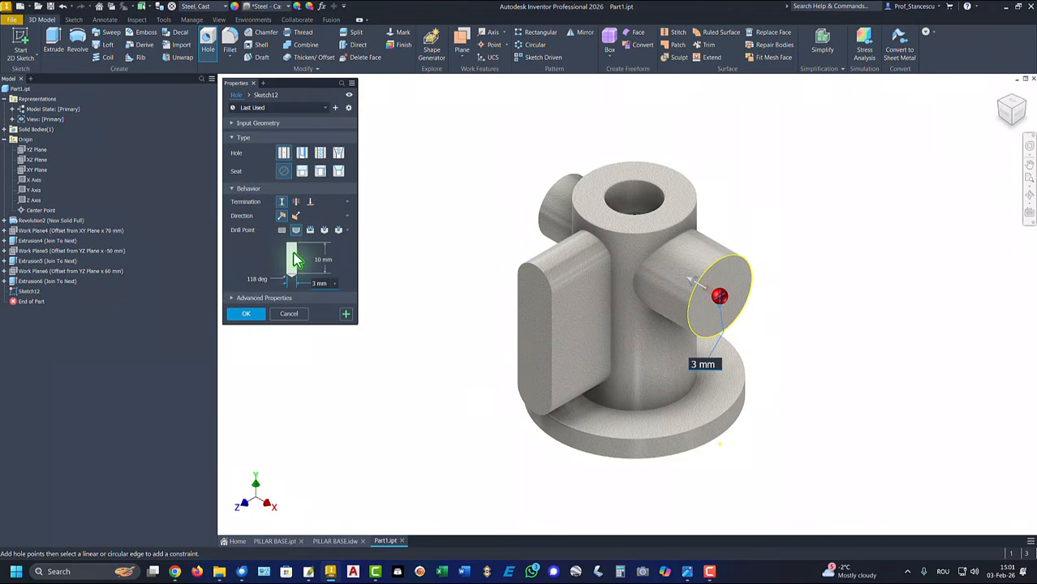
{"action": "left_click", "coordinate": [295, 203]}
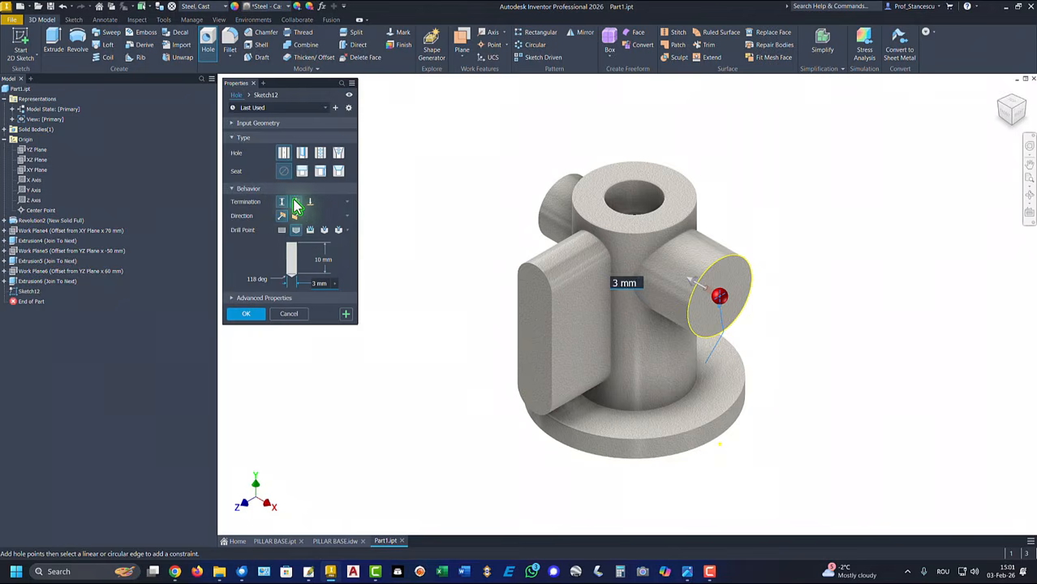
{"action": "left_click", "coordinate": [319, 268]}
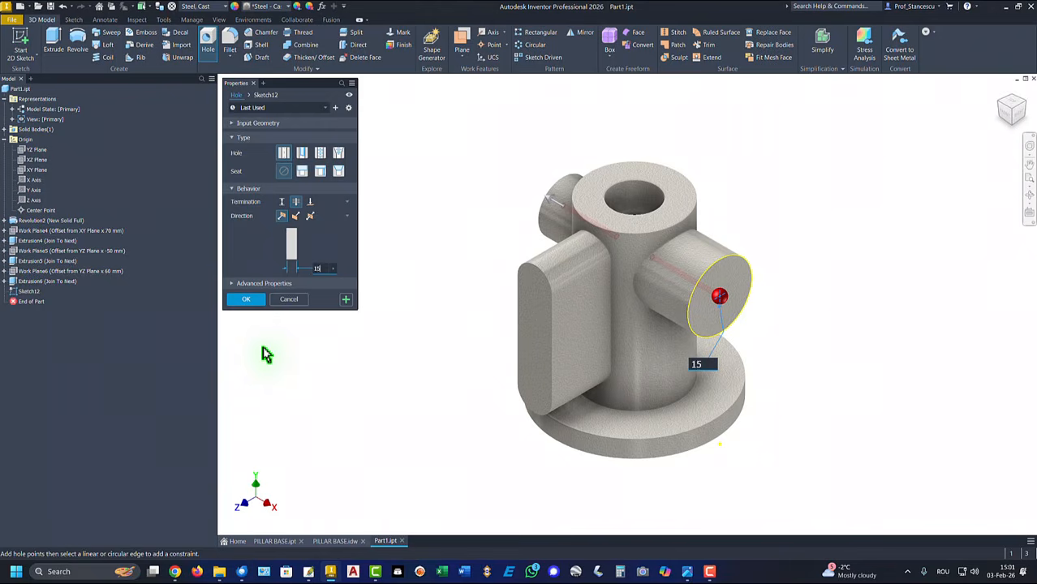
{"action": "key", "text": "Return"}
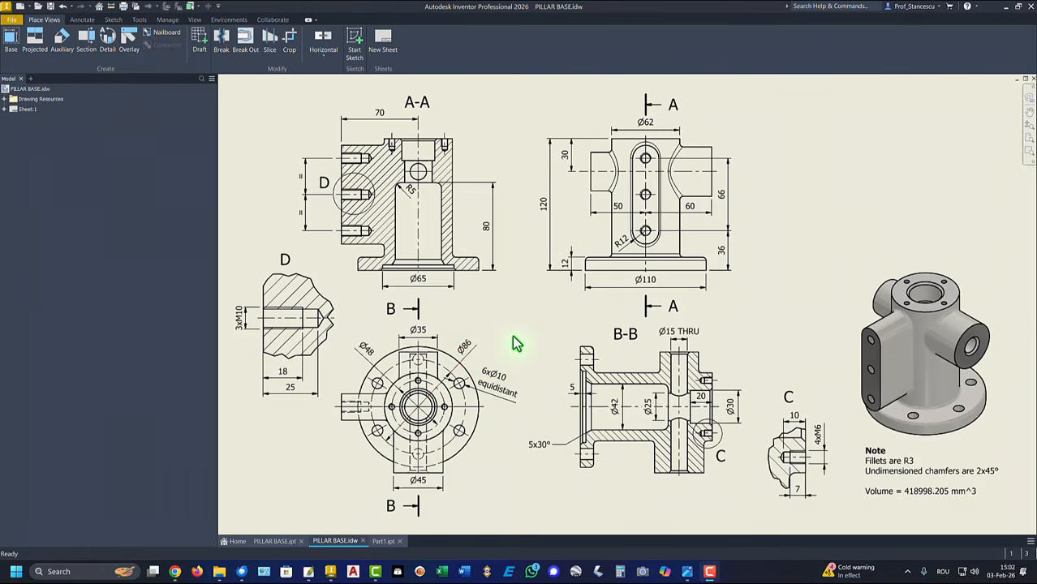
On the flange's top face, sketch a 43 mm (86/2) line from the centre and finish
{"action": "left_click", "coordinate": [383, 541]}
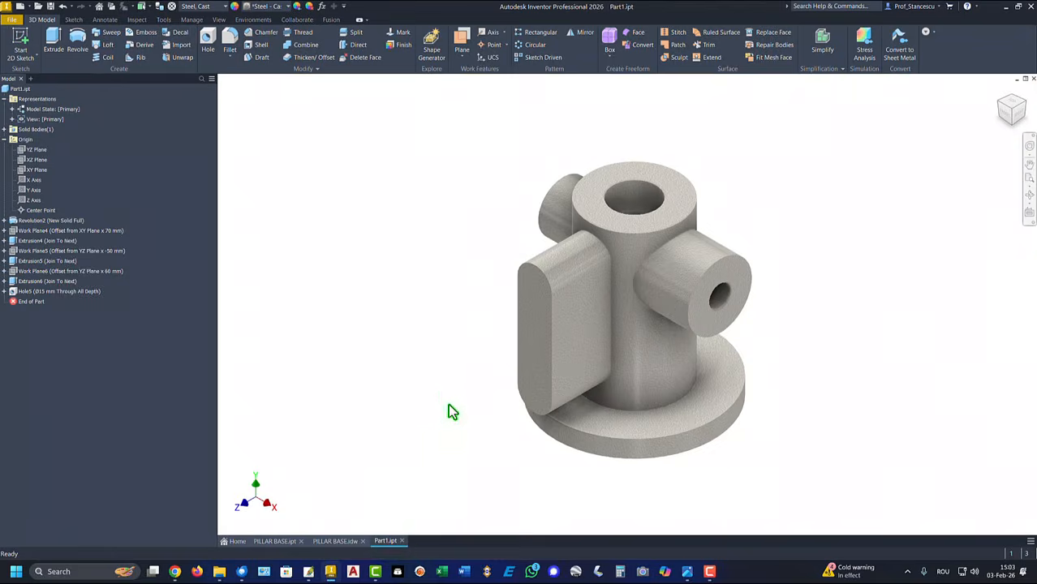
{"action": "left_click", "coordinate": [682, 435]}
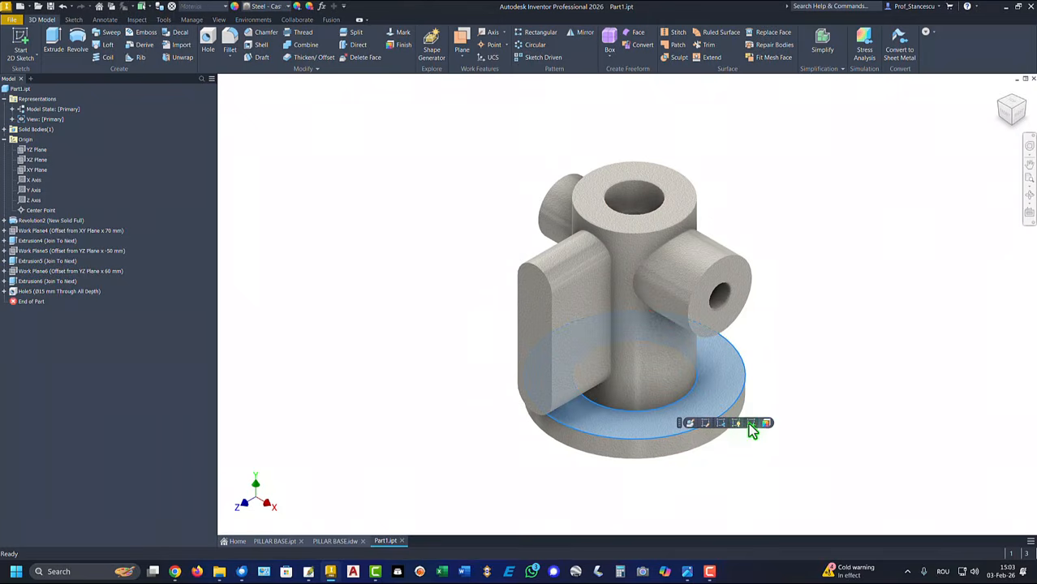
{"action": "key", "text": "s"}
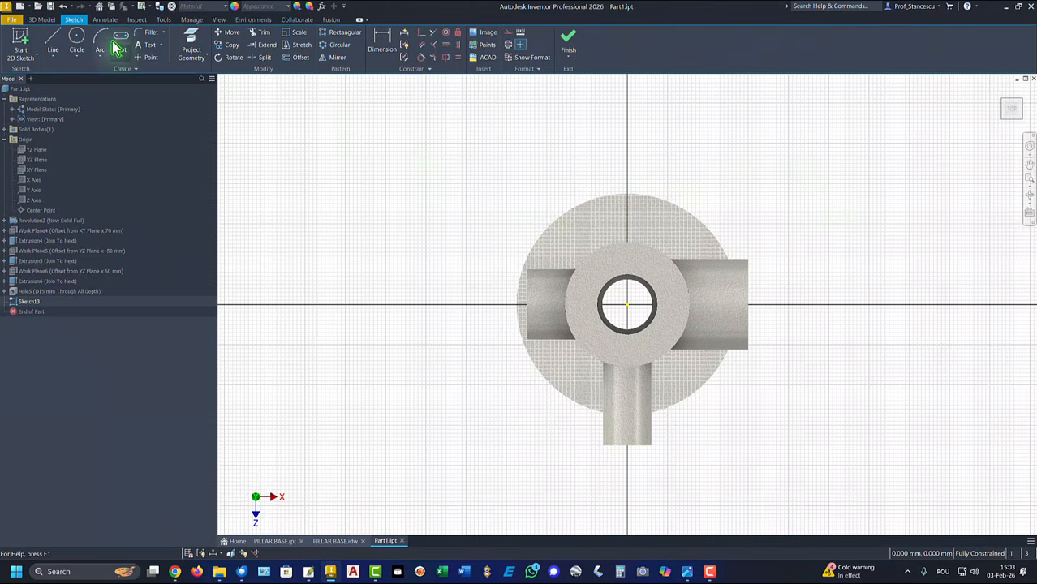
{"action": "left_click", "coordinate": [55, 40]}
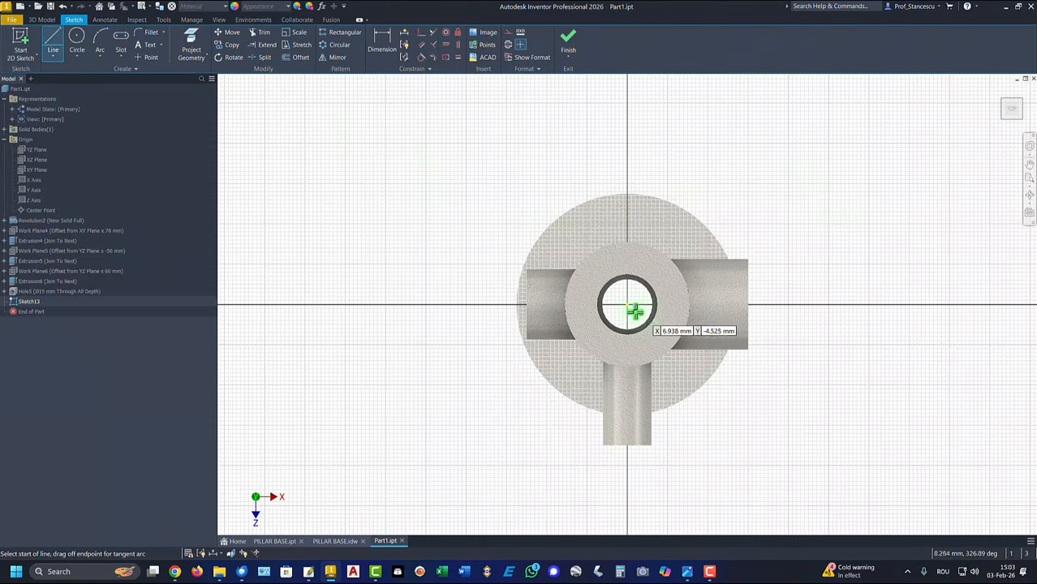
{"action": "left_click", "coordinate": [625, 304]}
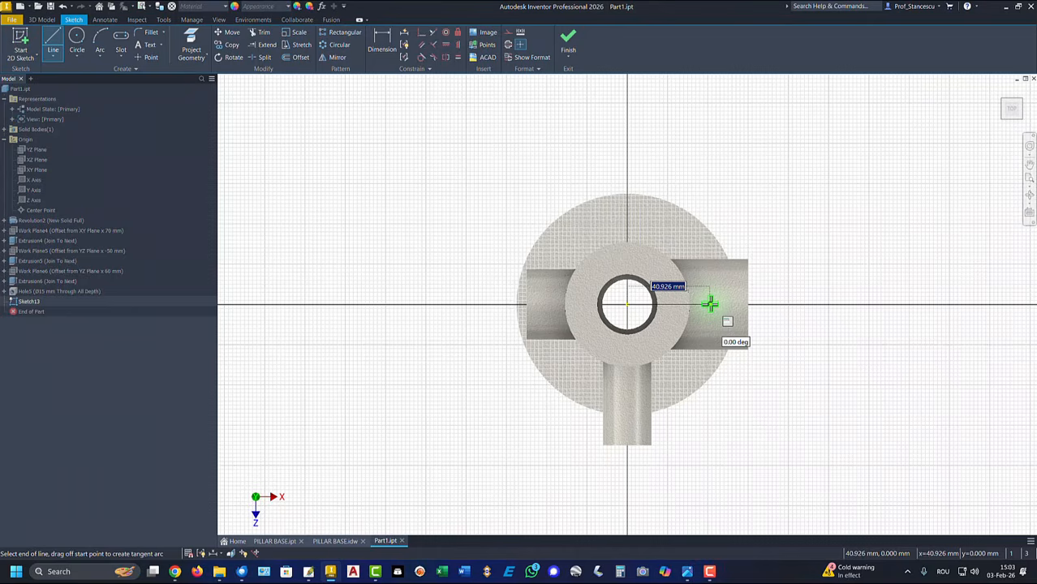
{"action": "key", "text": "Return"}
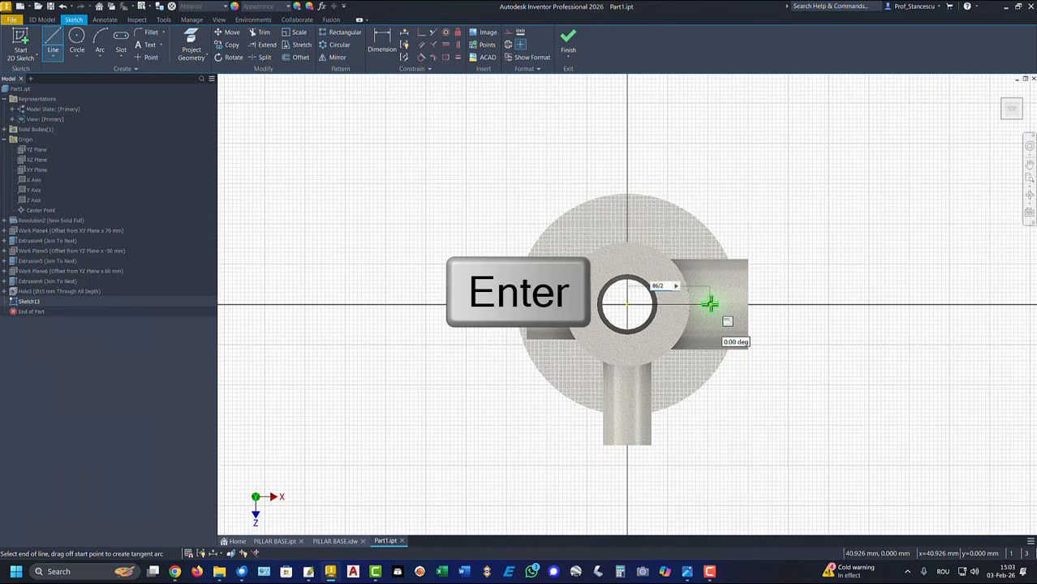
{"action": "key", "text": "Return"}
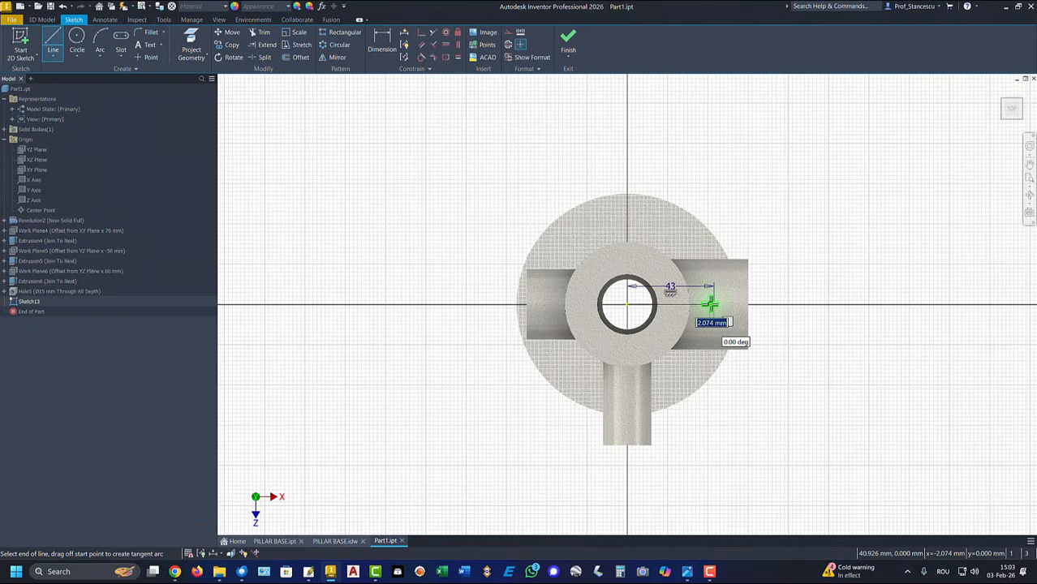
{"action": "key", "text": "F7"}
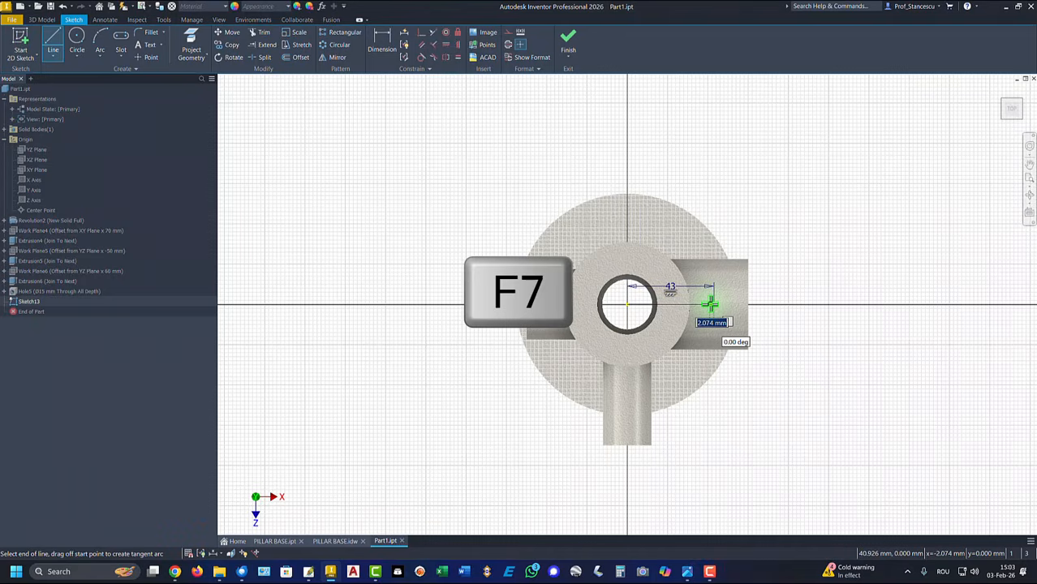
{"action": "key", "text": "Escape"}
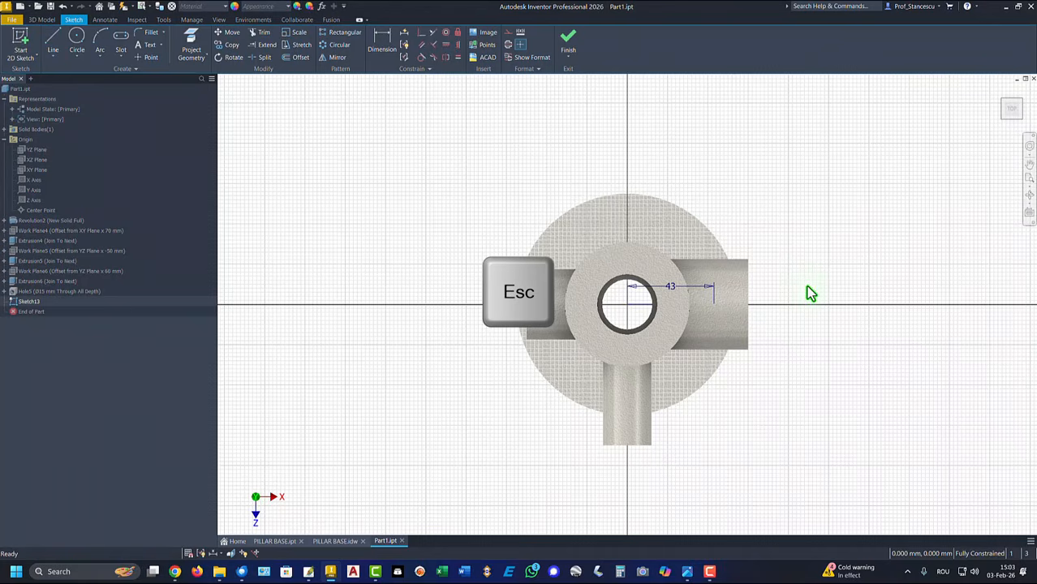
{"action": "key", "text": "F7"}
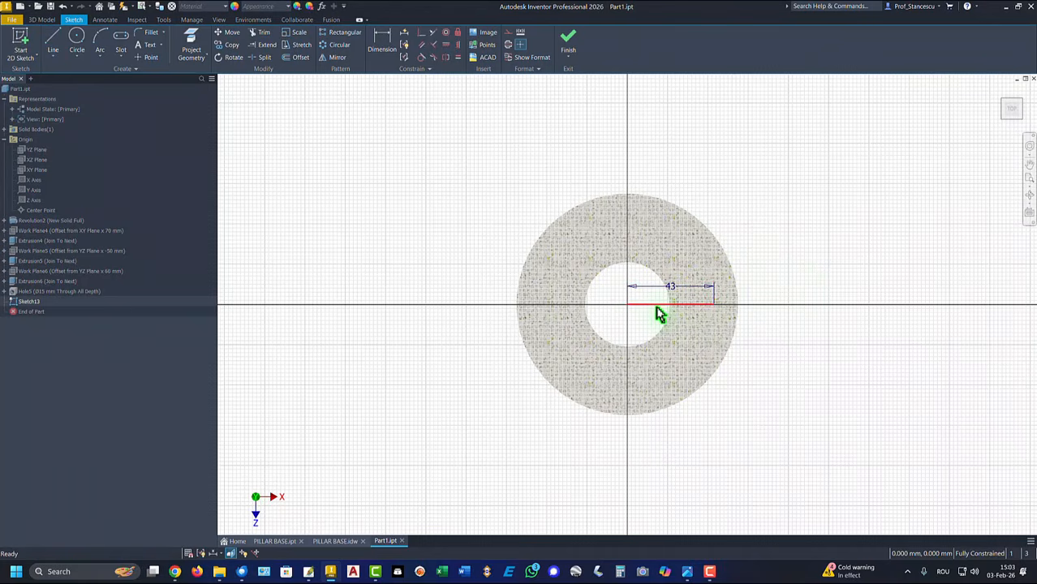
{"action": "left_click", "coordinate": [570, 42]}
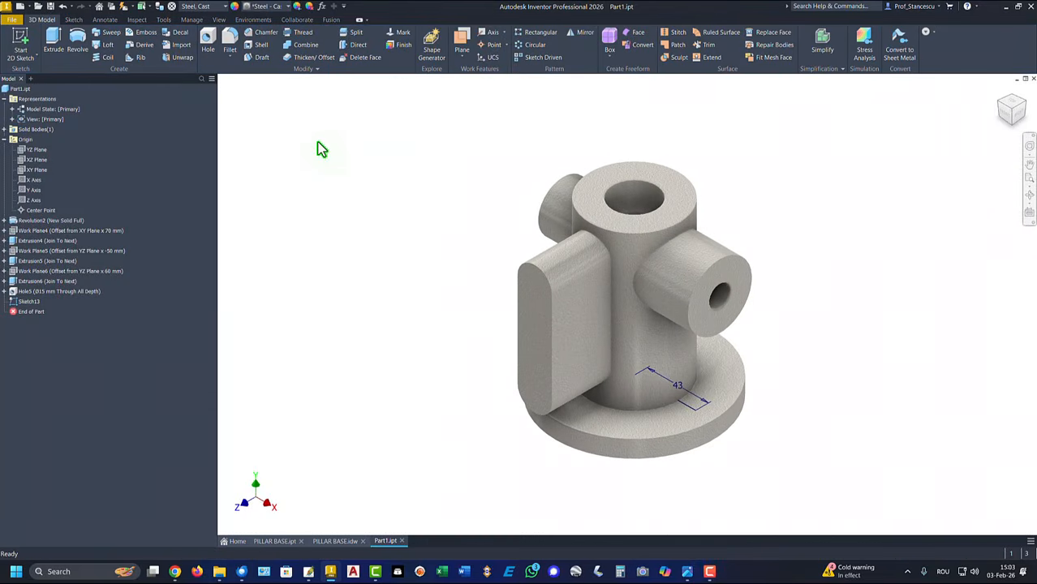
Drill a Ø10 mm through-all hole in the flange at the 43 mm line's end
{"action": "left_click", "coordinate": [209, 41]}
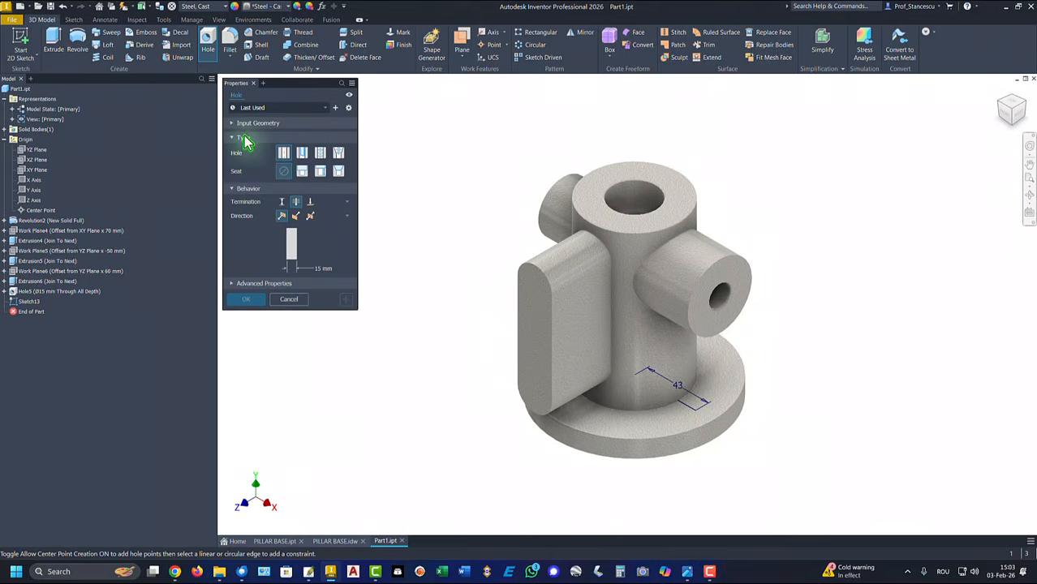
{"action": "left_click", "coordinate": [696, 411]}
{"action": "left_click", "coordinate": [320, 267]}
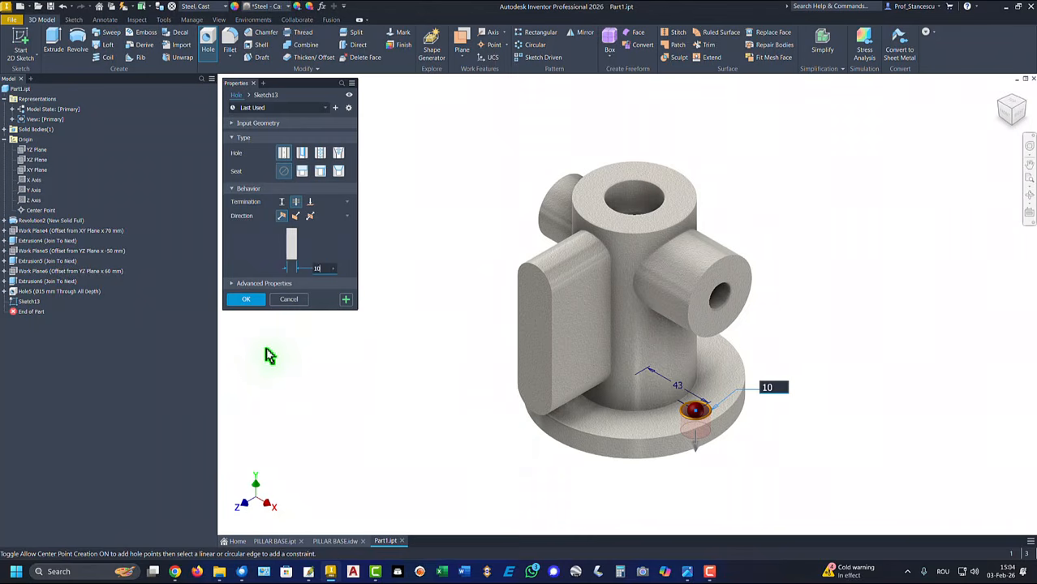
{"action": "type", "text": "10"}
{"action": "key", "text": "Return"}
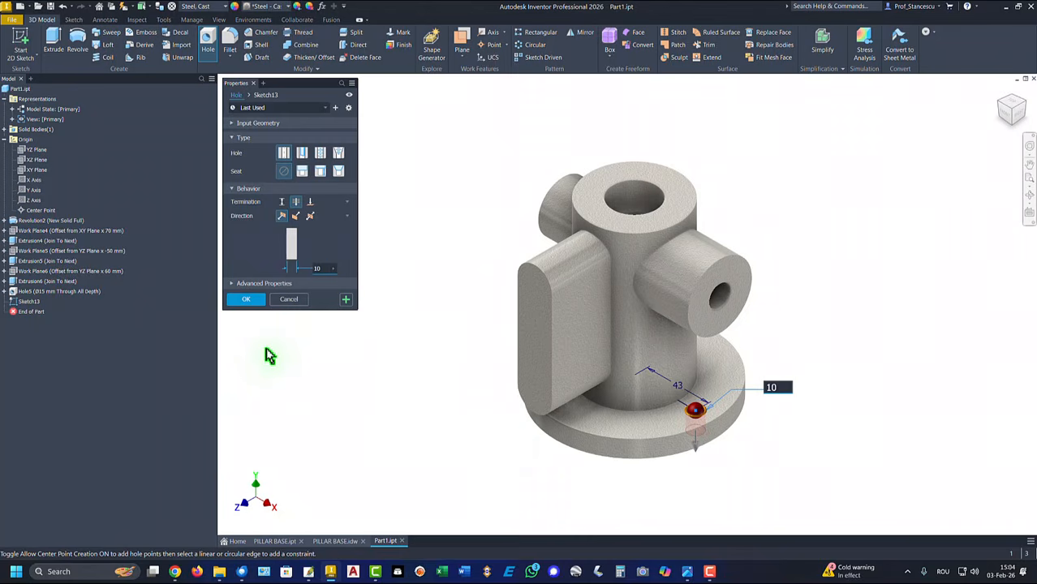
{"action": "left_click", "coordinate": [248, 300]}
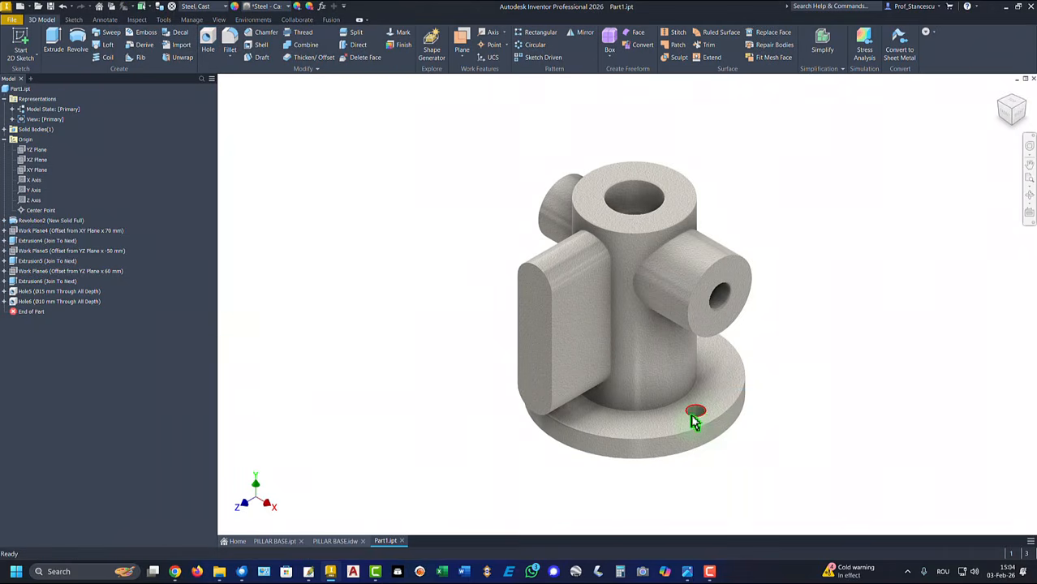
Circular-pattern Hole6 six times over 360° around the central cylinder
{"action": "left_click", "coordinate": [533, 45]}
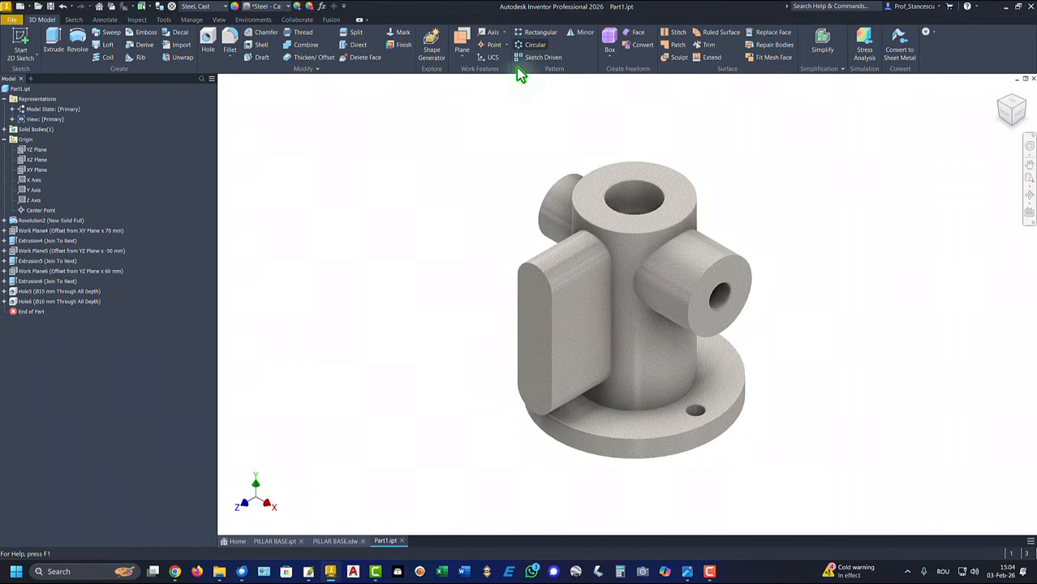
{"action": "left_click", "coordinate": [22, 302]}
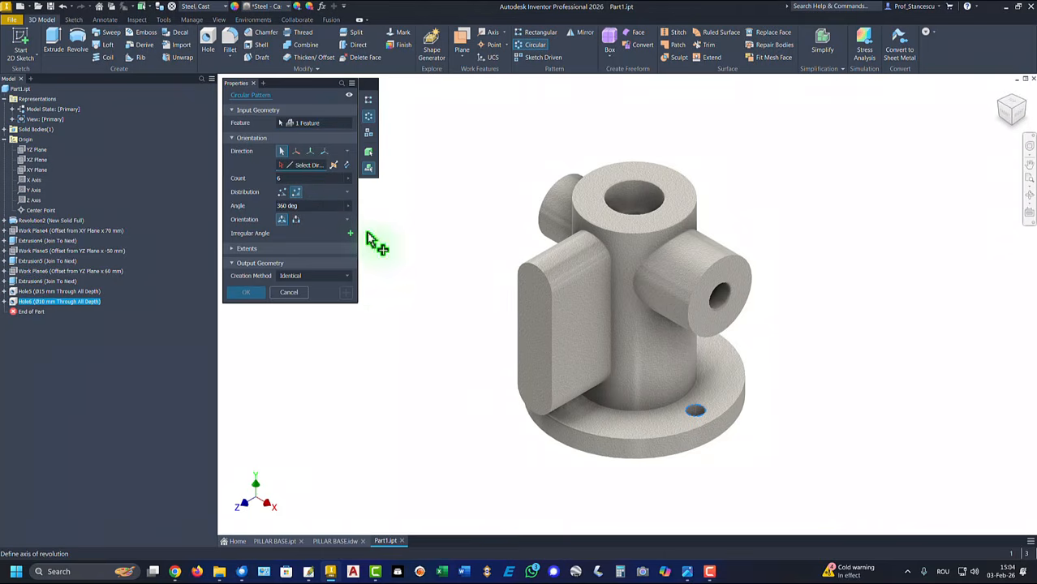
{"action": "left_click", "coordinate": [653, 350]}
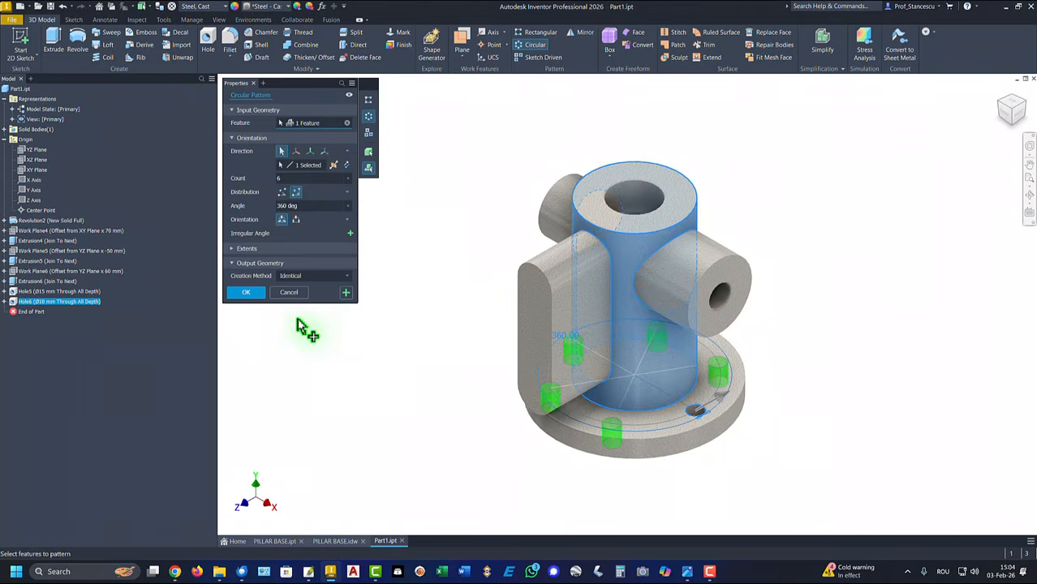
{"action": "left_click", "coordinate": [246, 293]}
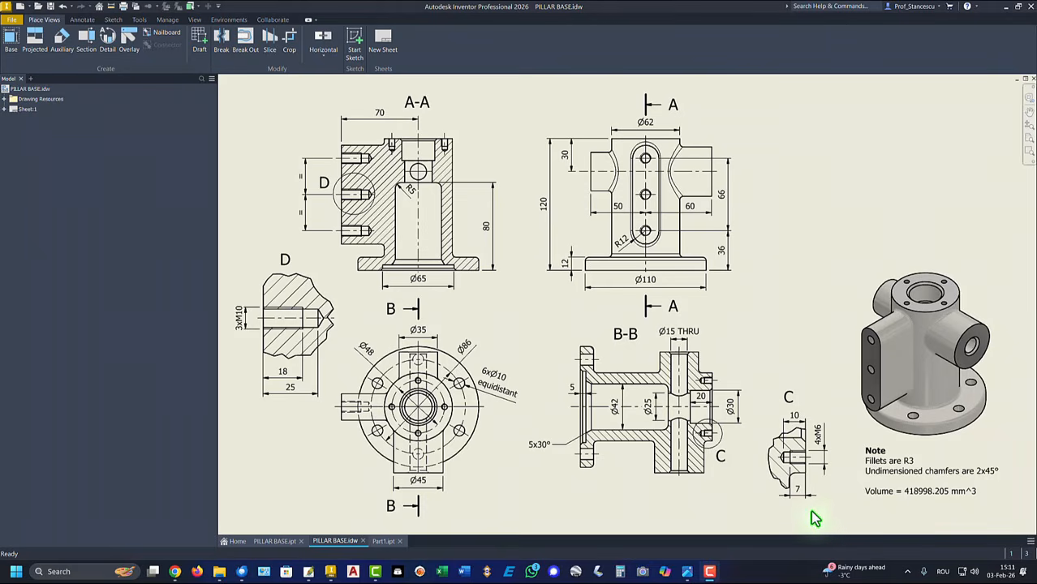
Start a sketch on the slotted side face and project the slot outline into it
{"action": "left_click", "coordinate": [241, 335]}
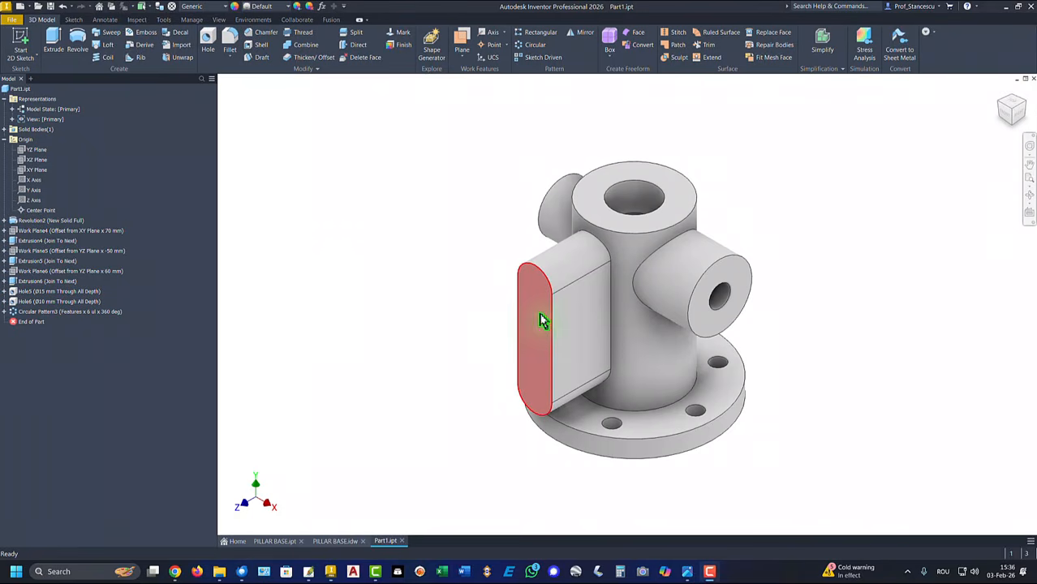
{"action": "left_click", "coordinate": [539, 325]}
{"action": "left_click", "coordinate": [618, 308]}
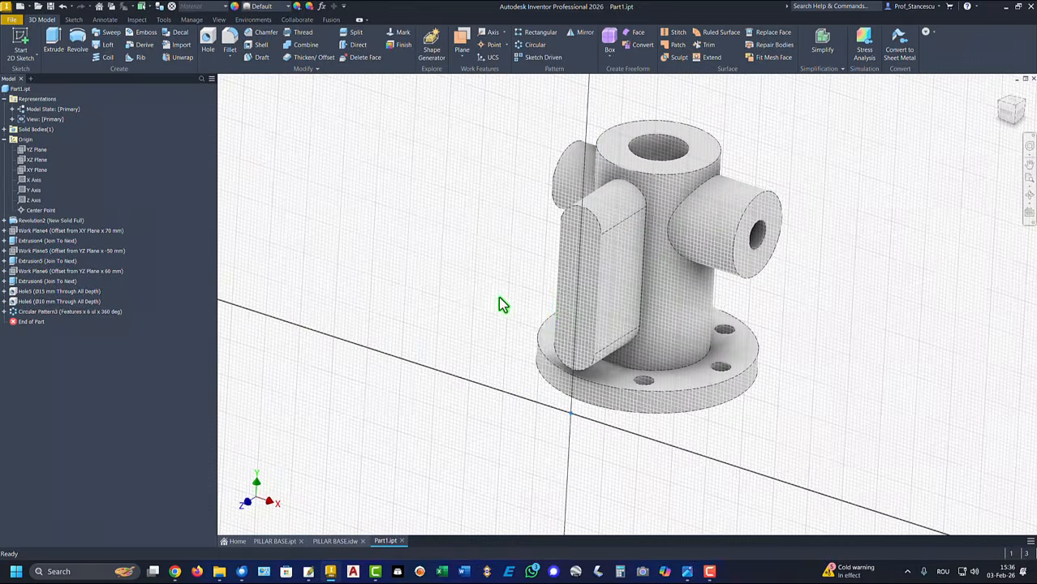
{"action": "left_click", "coordinate": [190, 44]}
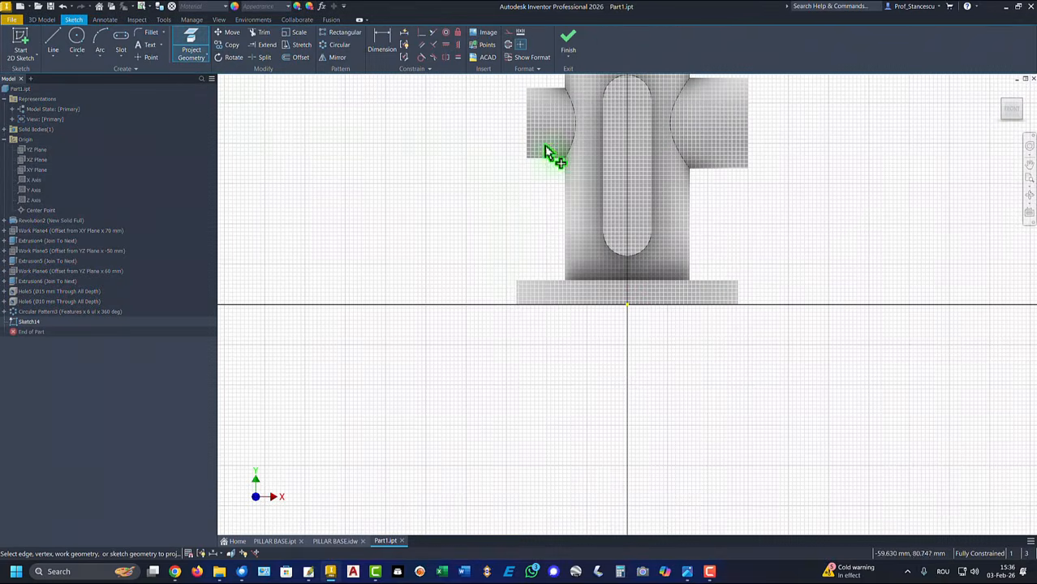
{"action": "left_click", "coordinate": [614, 187]}
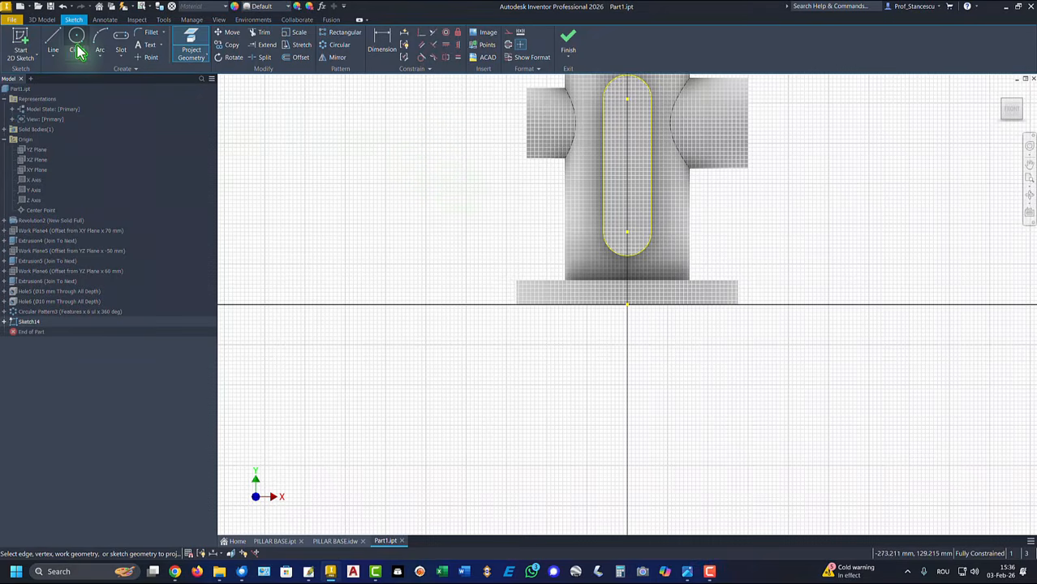
Place points at both slot arc centres and draw a centre line joining them
{"action": "left_click", "coordinate": [148, 59]}
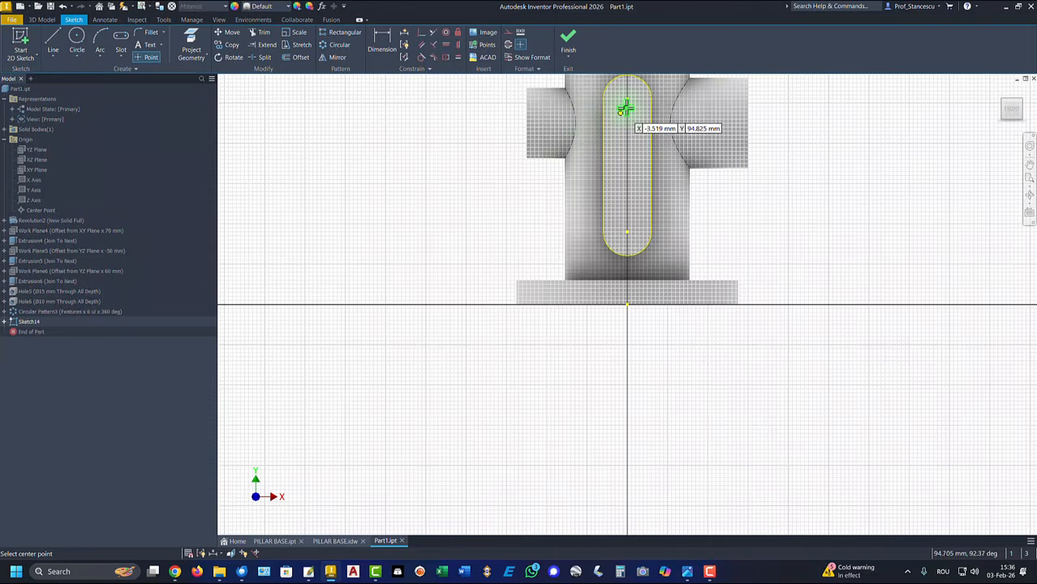
{"action": "left_click", "coordinate": [617, 130]}
{"action": "left_click", "coordinate": [625, 231]}
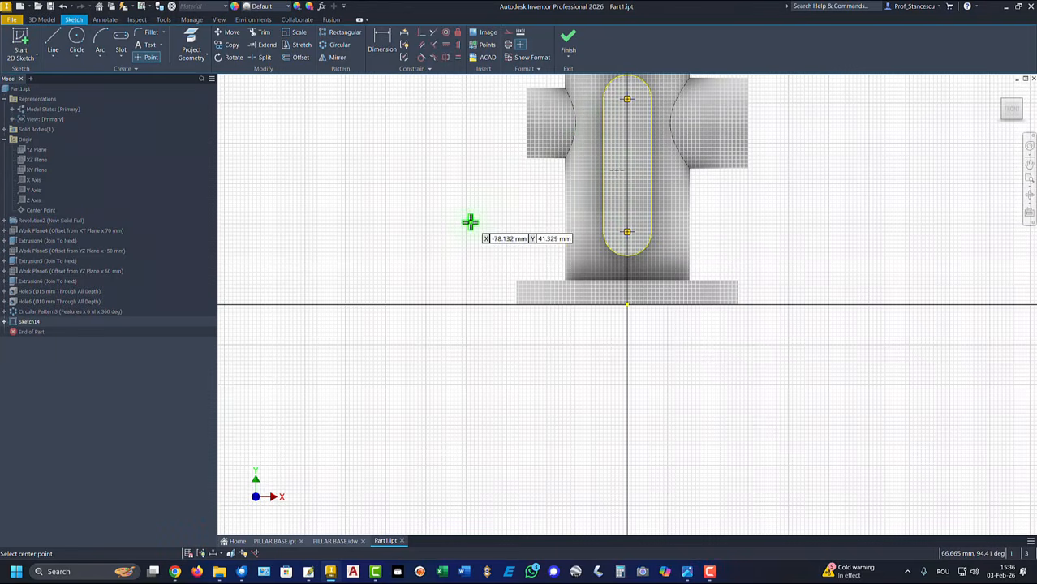
{"action": "left_click", "coordinate": [53, 39]}
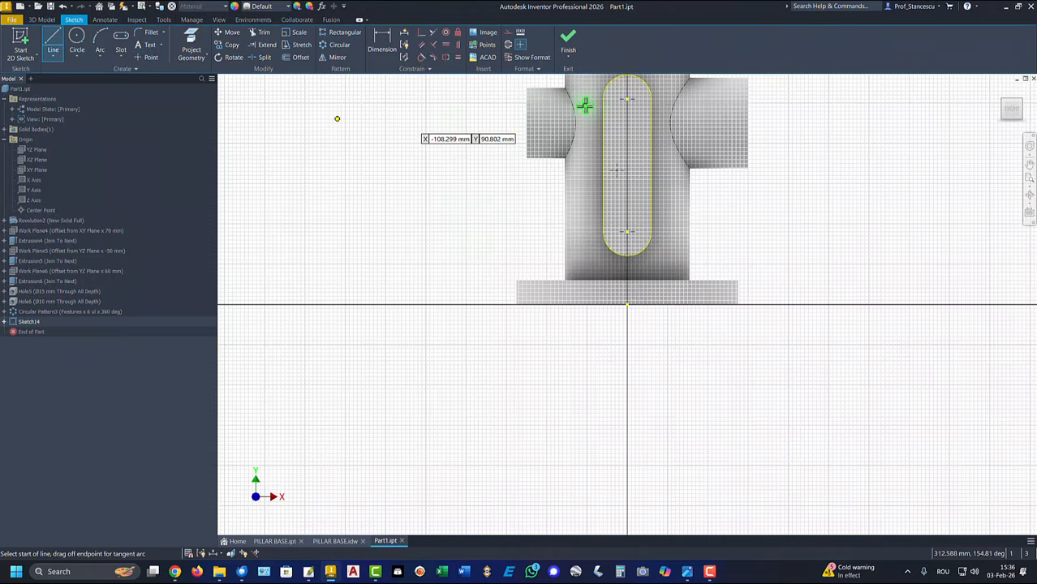
{"action": "left_click", "coordinate": [626, 99]}
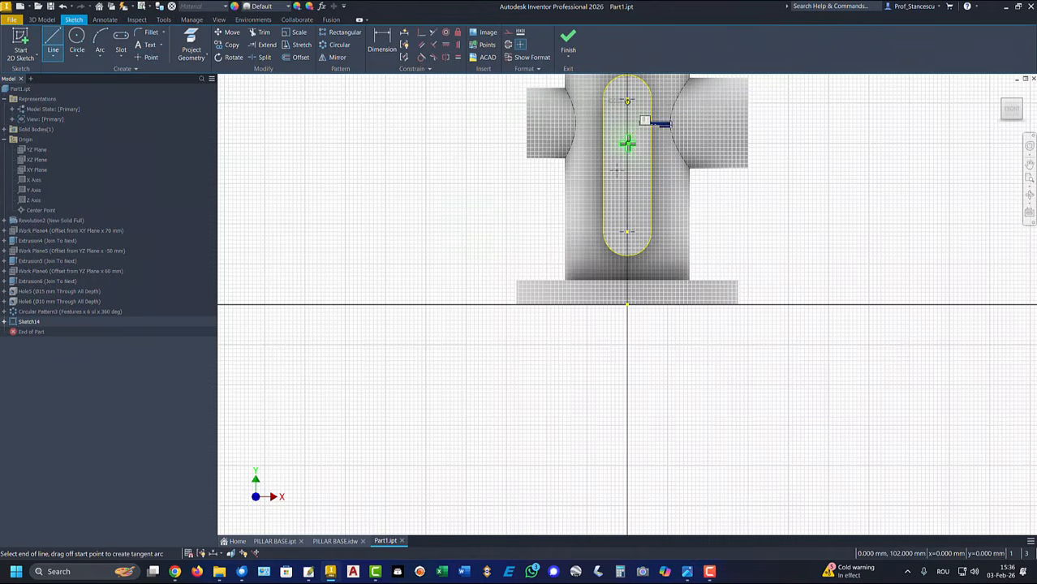
{"action": "left_click", "coordinate": [627, 231]}
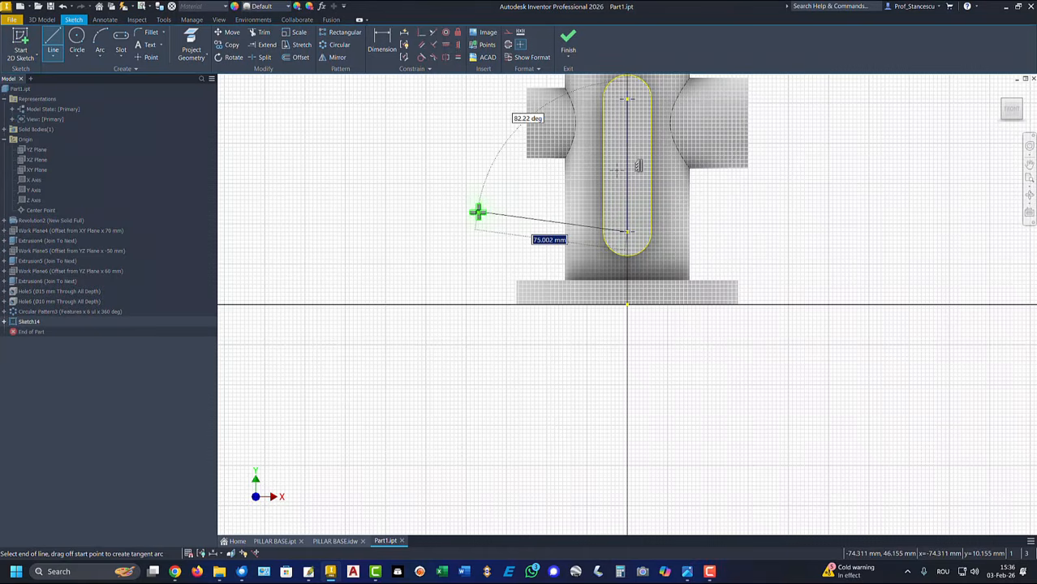
{"action": "right_click", "coordinate": [477, 212]}
{"action": "left_click", "coordinate": [429, 176]}
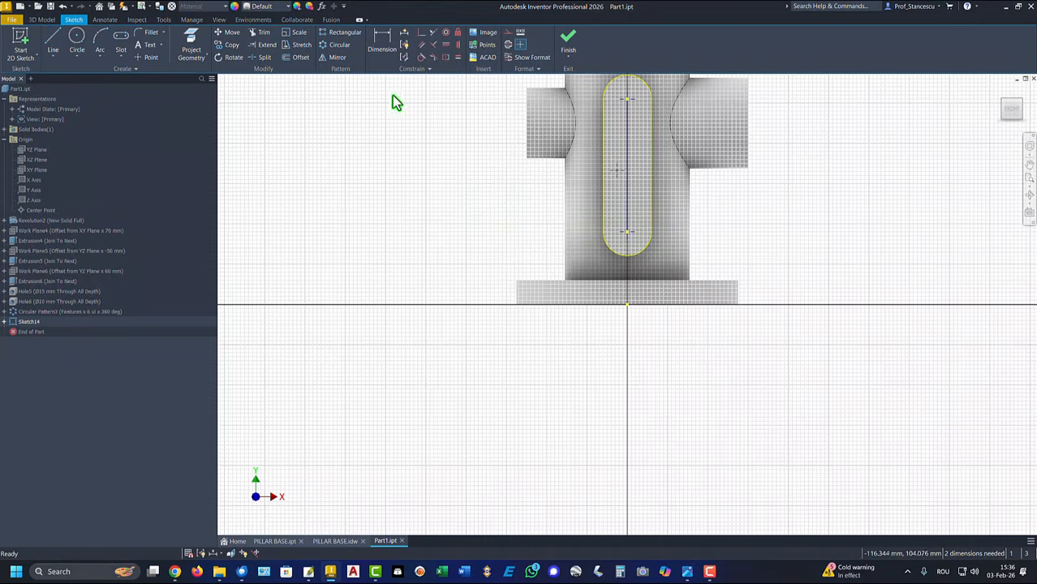
Constrain the point to the centre line's midpoint and finish the sketch
{"action": "left_click", "coordinate": [422, 36]}
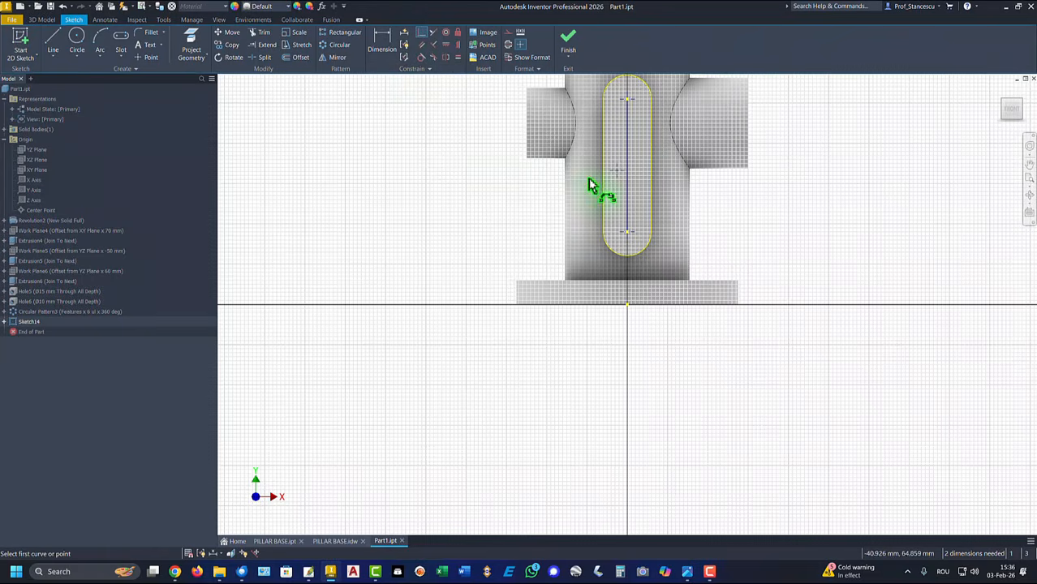
{"action": "left_click", "coordinate": [625, 177]}
{"action": "left_click", "coordinate": [626, 165]}
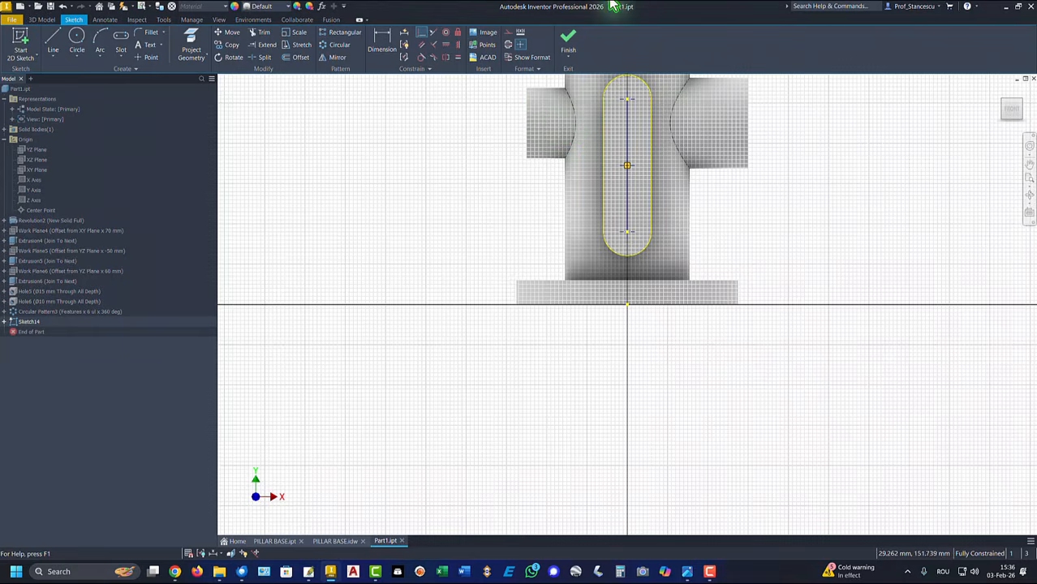
{"action": "left_click", "coordinate": [568, 41]}
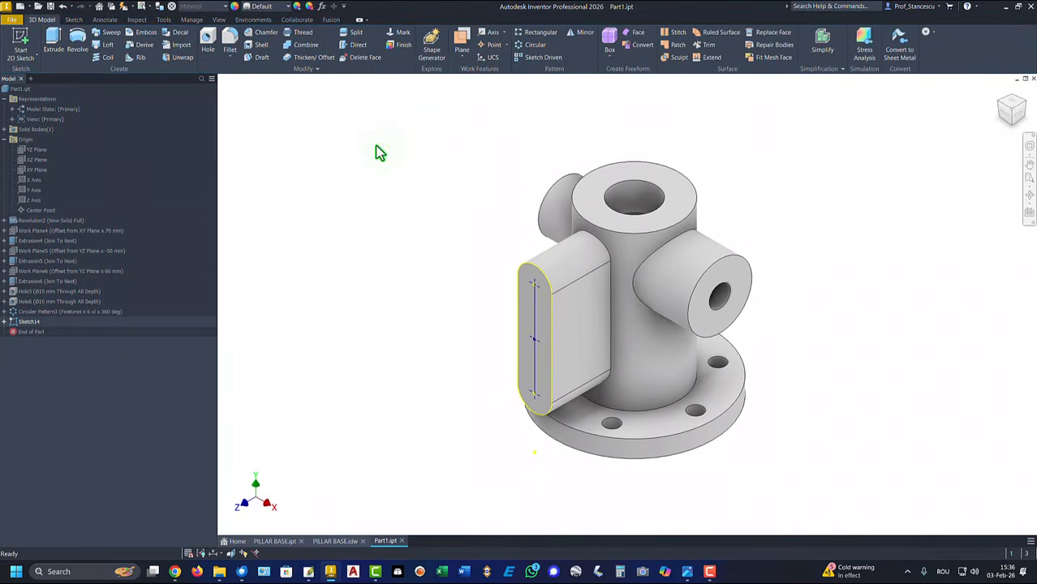
Make the side-pad holes ISO Metric tapped M10x1.5, 18 mm thread depth, 25 mm deep
{"action": "left_click", "coordinate": [208, 39]}
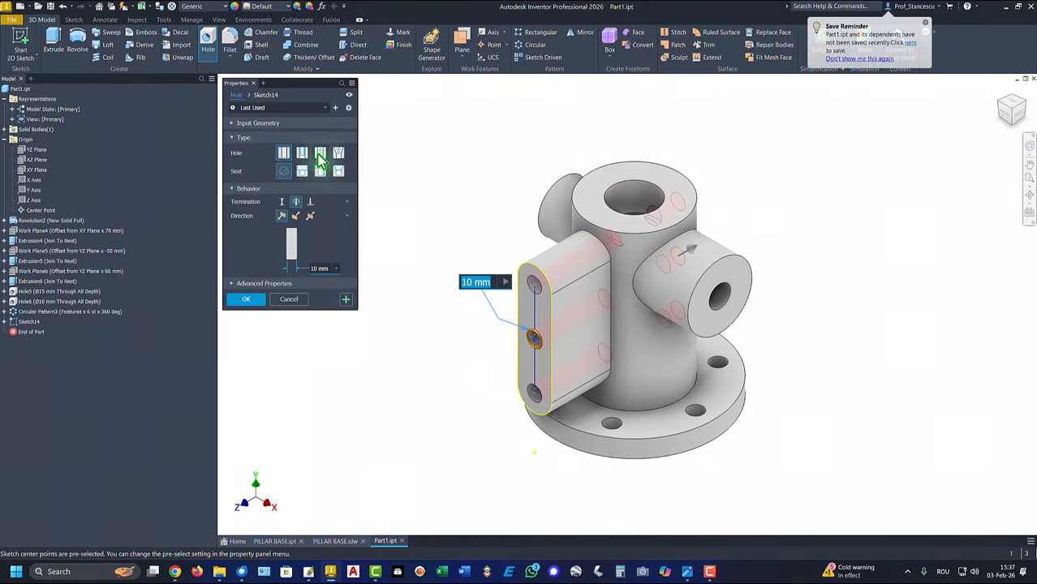
{"action": "left_click", "coordinate": [321, 161]}
{"action": "left_click", "coordinate": [300, 229]}
{"action": "left_click", "coordinate": [311, 241]}
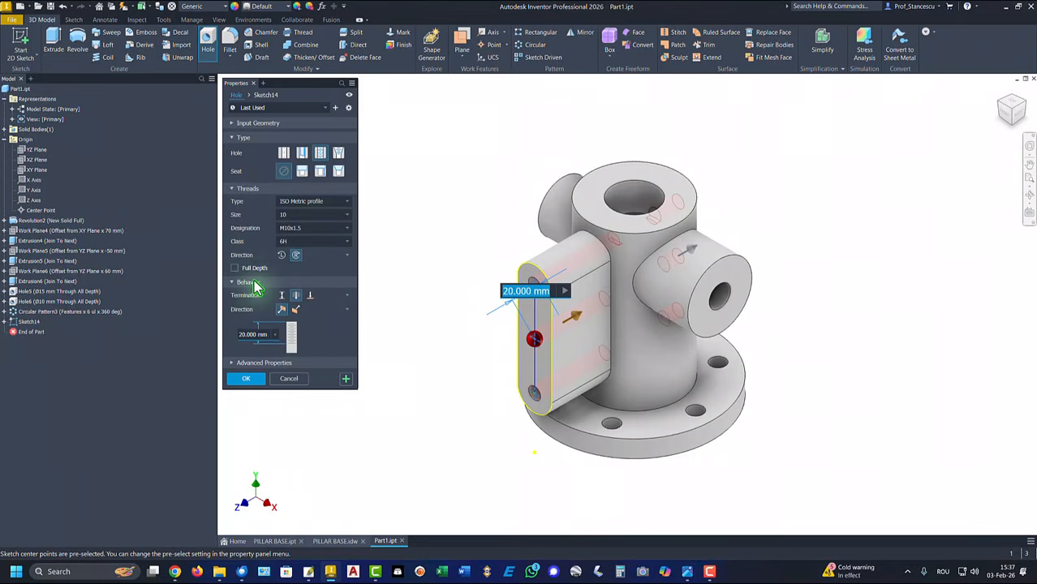
{"action": "left_click", "coordinate": [281, 296]}
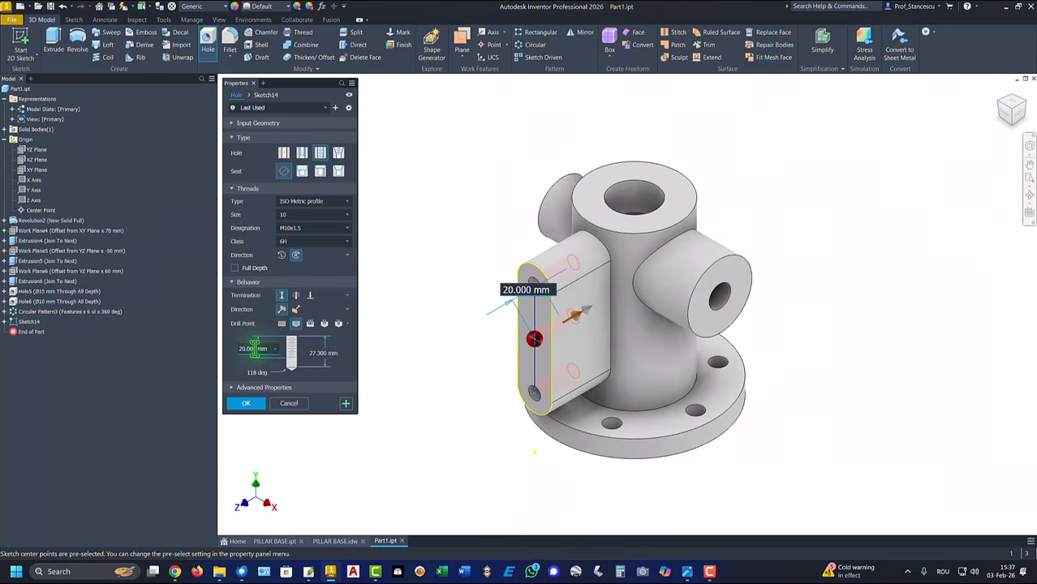
{"action": "left_click", "coordinate": [243, 349]}
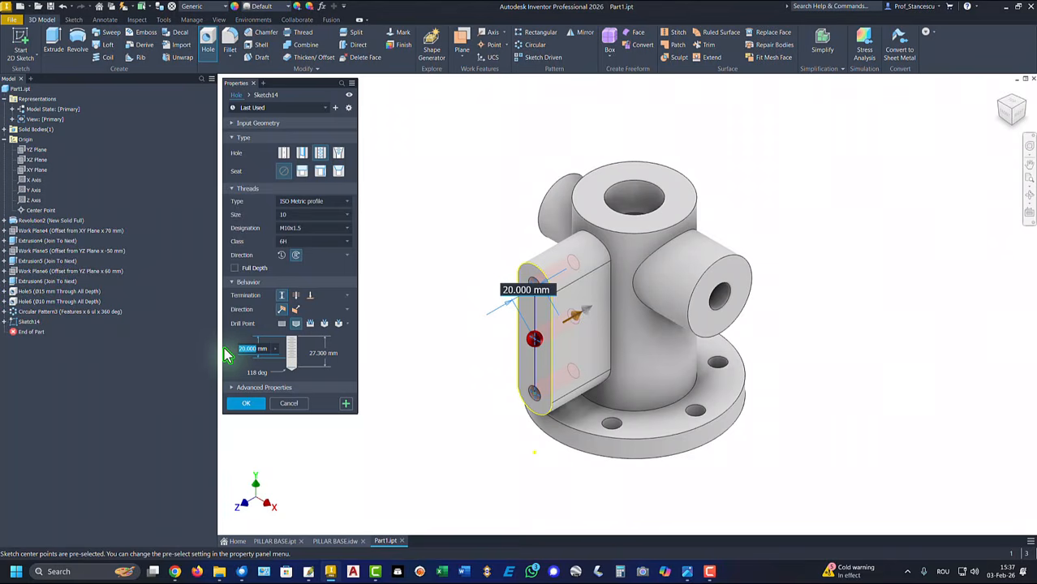
{"action": "type", "text": "18"}
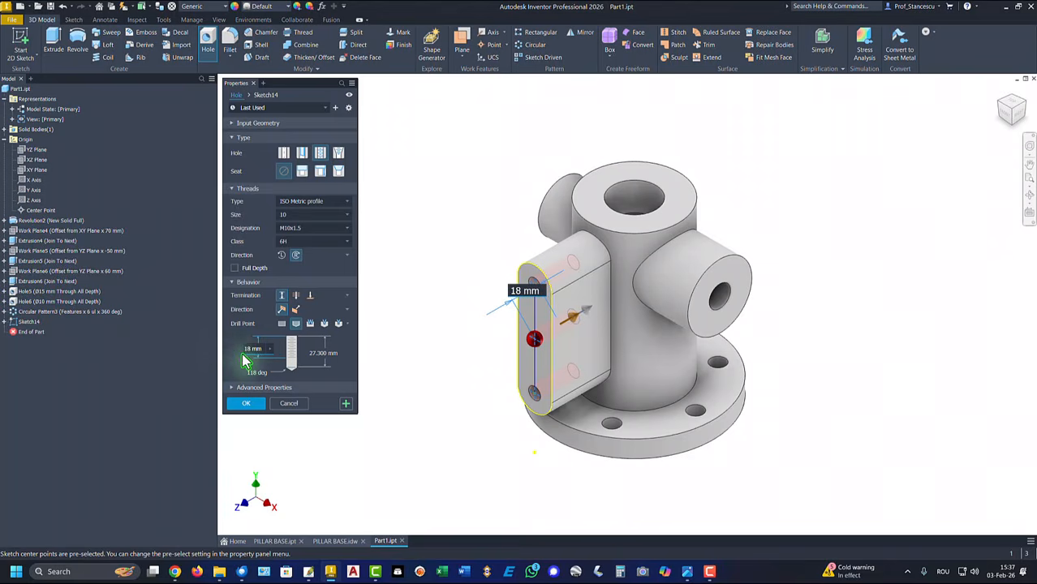
{"action": "left_click", "coordinate": [317, 353]}
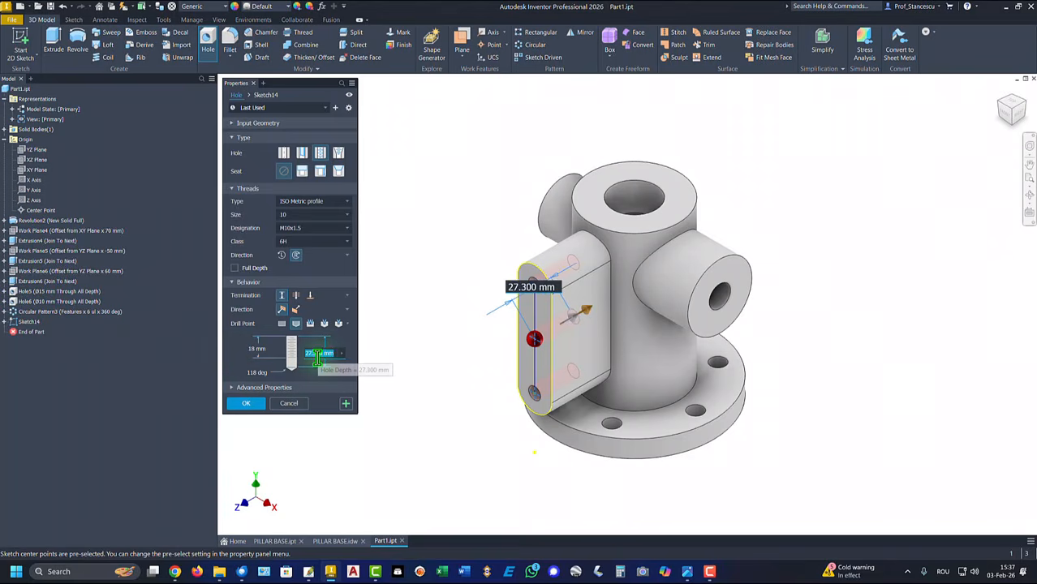
{"action": "type", "text": "25"}
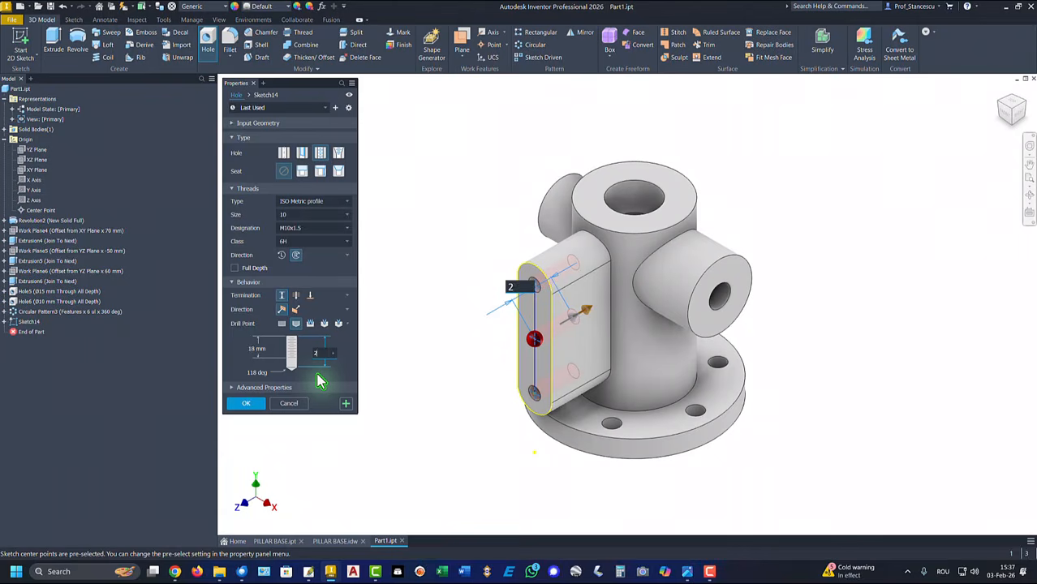
{"action": "left_click", "coordinate": [246, 405]}
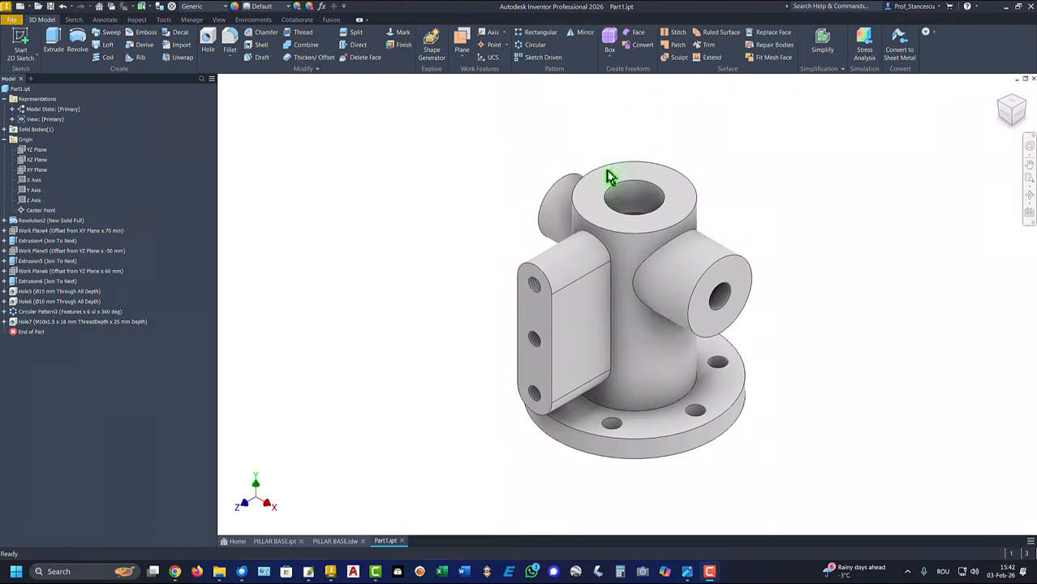
Select the top face of the central cylinder
{"action": "left_click", "coordinate": [613, 182]}
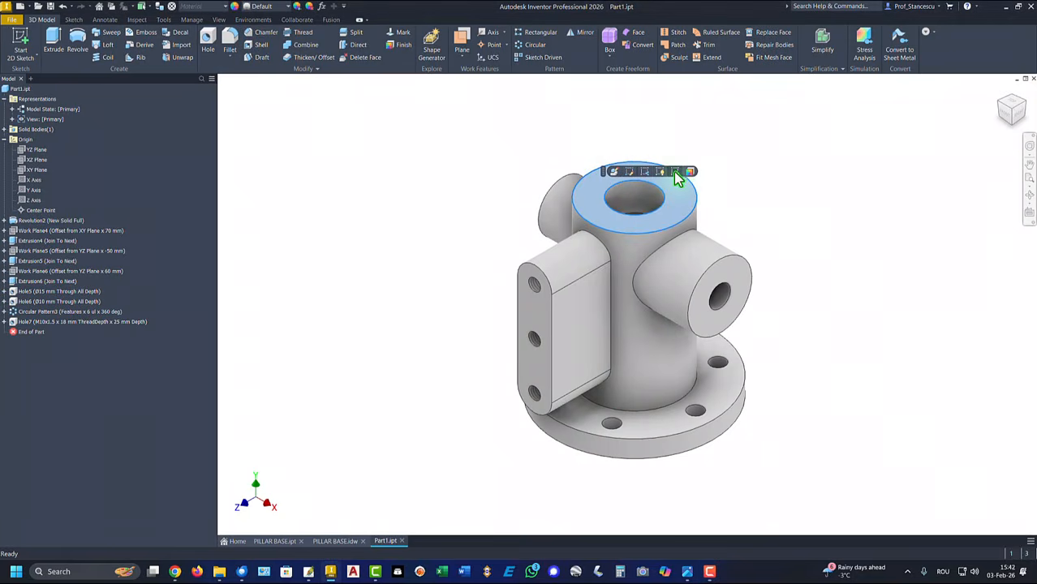
Sketch a 24 mm (48/2) horizontal line from the bore centre on the top face
{"action": "left_click", "coordinate": [675, 172]}
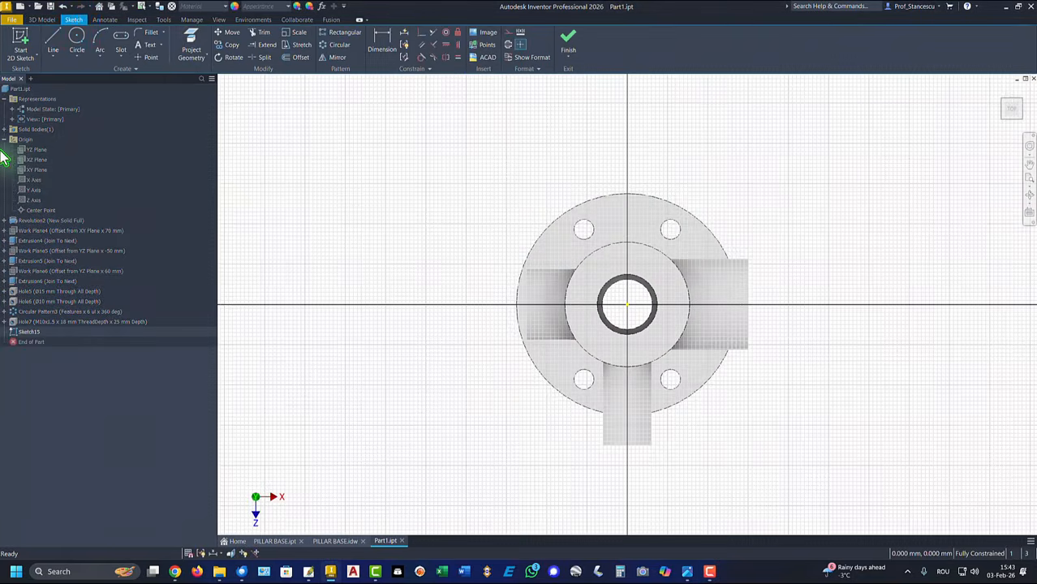
{"action": "left_click", "coordinate": [52, 40]}
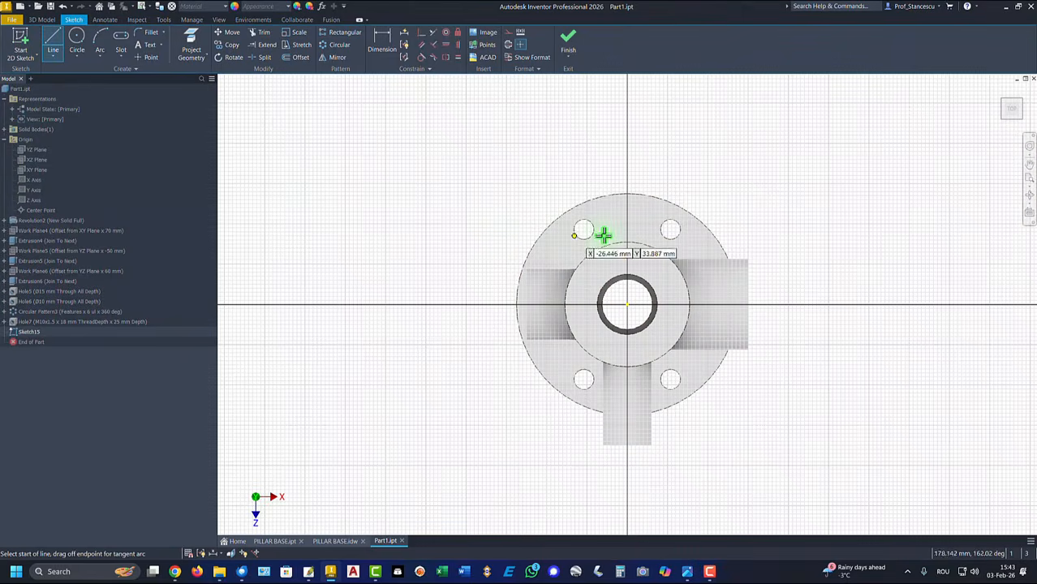
{"action": "left_click", "coordinate": [627, 305]}
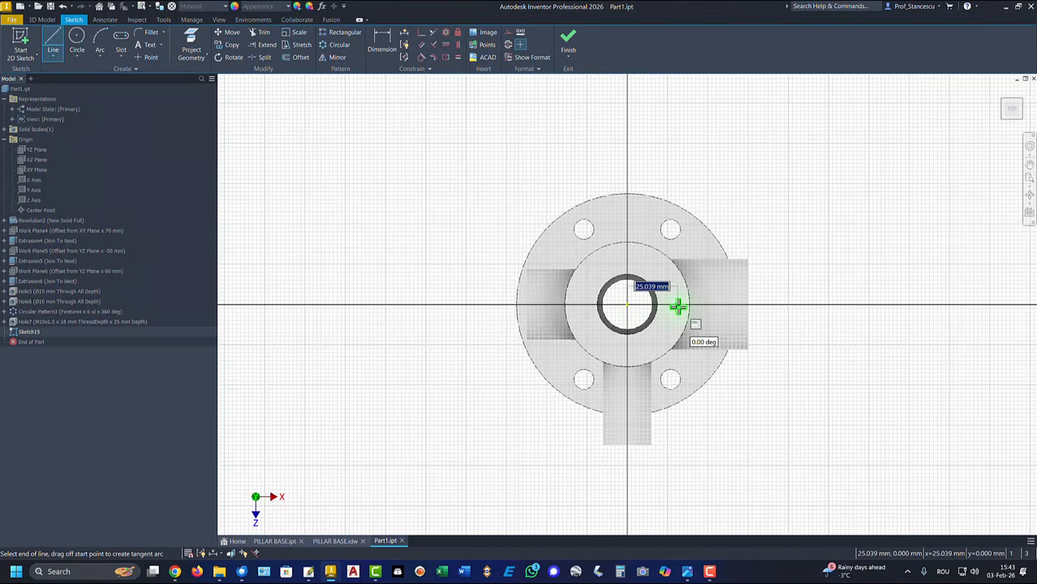
{"action": "key", "text": "Return"}
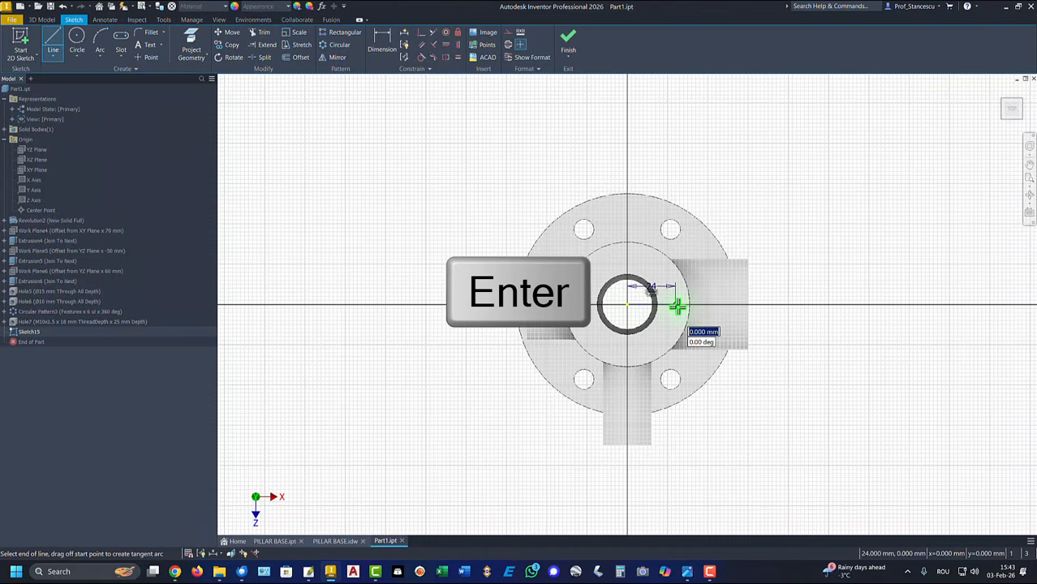
{"action": "right_click", "coordinate": [539, 153]}
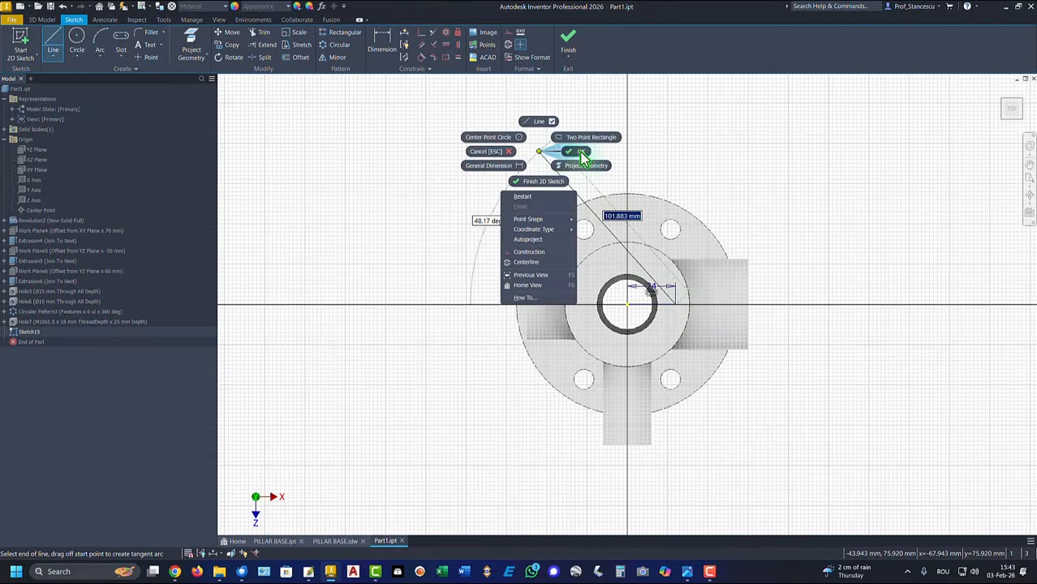
{"action": "left_click", "coordinate": [481, 153]}
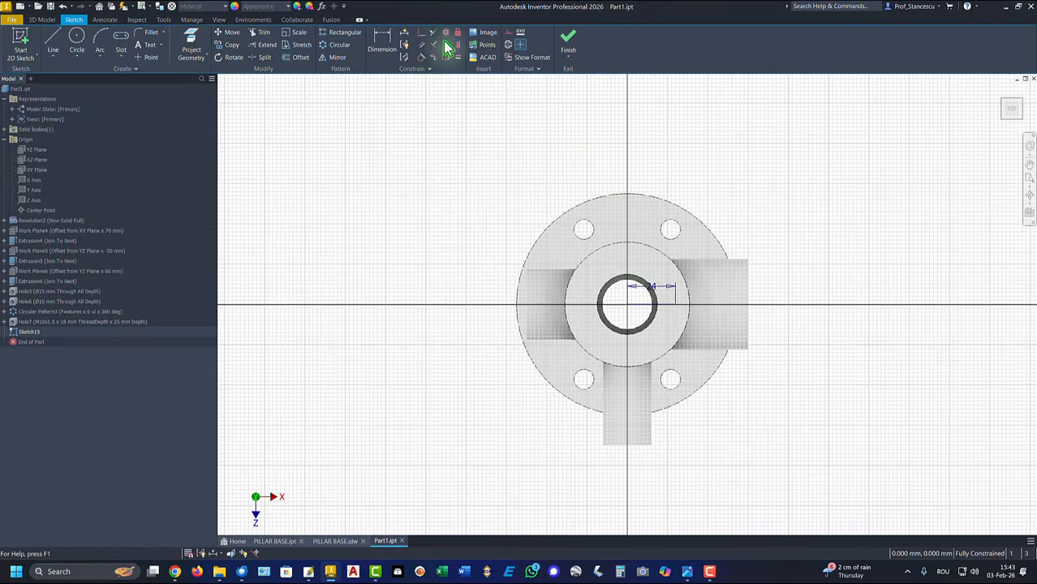
{"action": "left_click", "coordinate": [565, 40]}
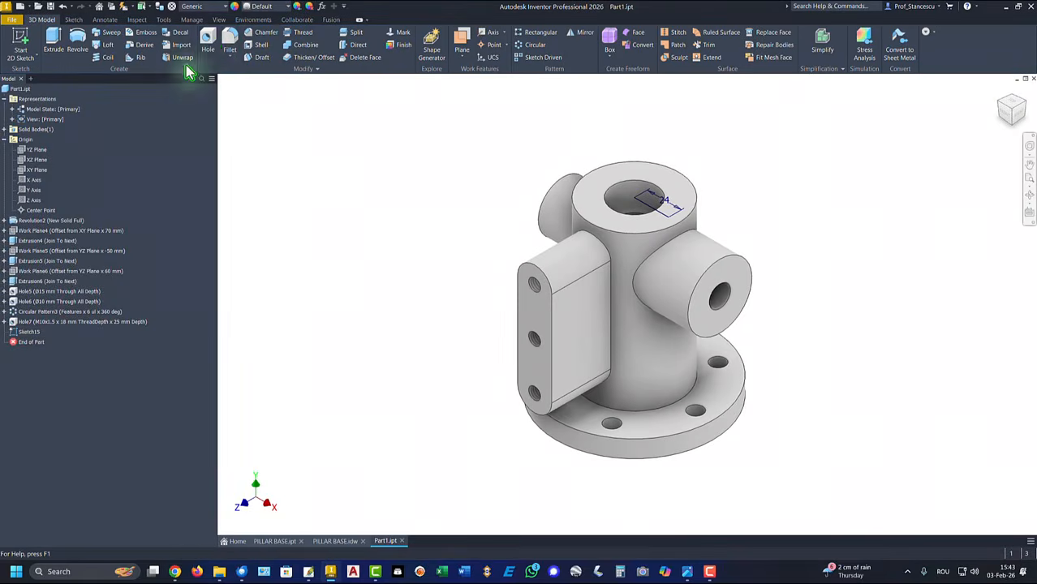
Place an M6x1 tapped hole, 7 mm thread and 10 mm deep, at the line's end
{"action": "left_click", "coordinate": [209, 40]}
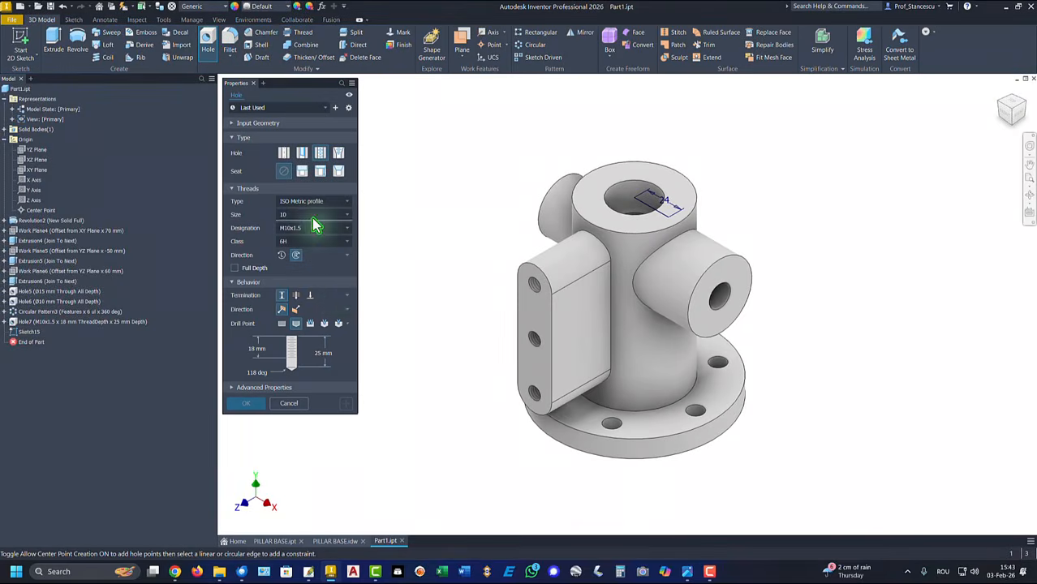
{"action": "left_click", "coordinate": [669, 218]}
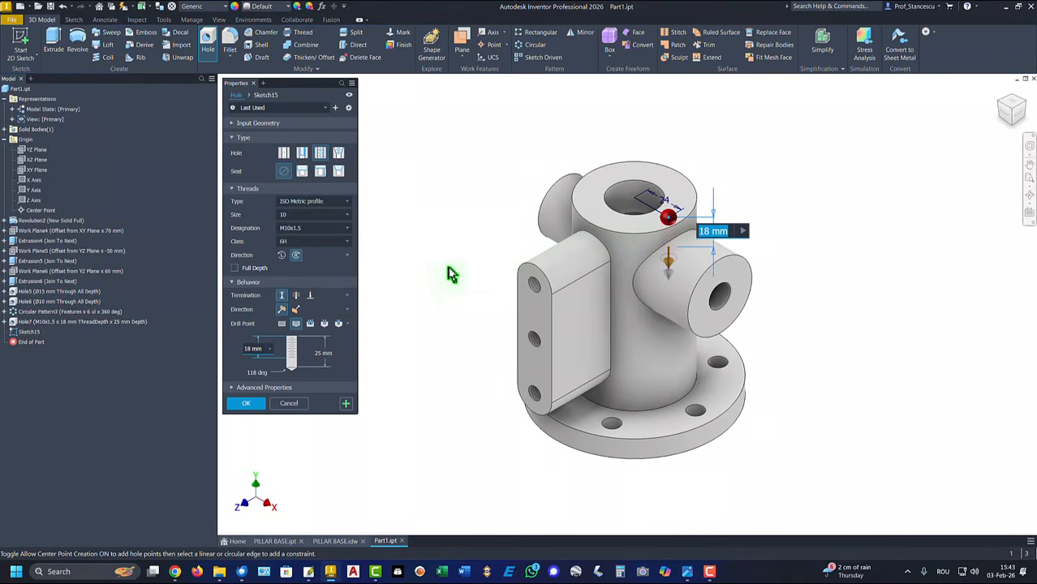
{"action": "left_click", "coordinate": [295, 215]}
{"action": "scroll", "coordinate": [295, 252], "scroll_direction": "up", "scroll_amount": 2}
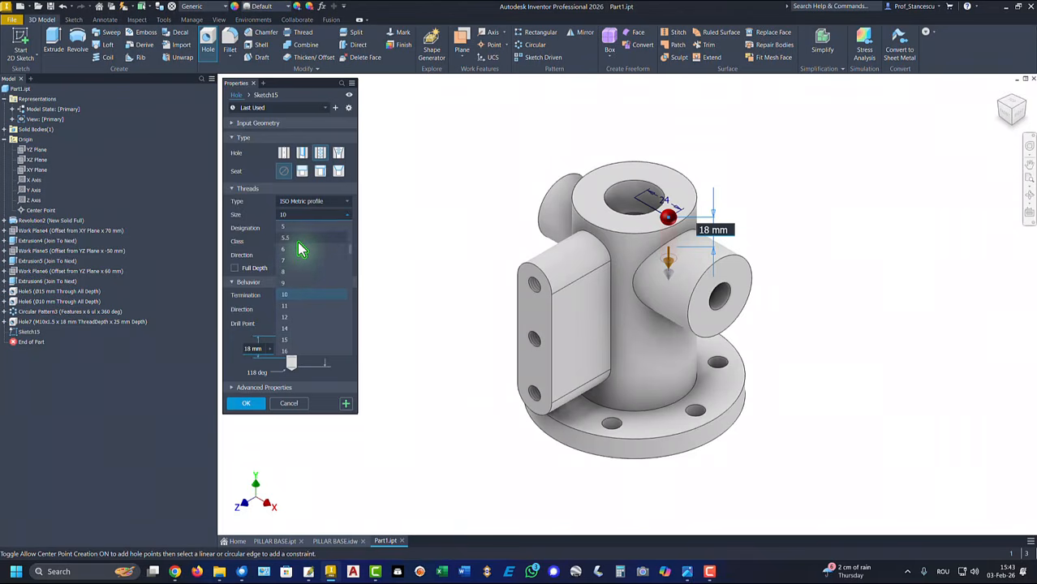
{"action": "left_click", "coordinate": [297, 250]}
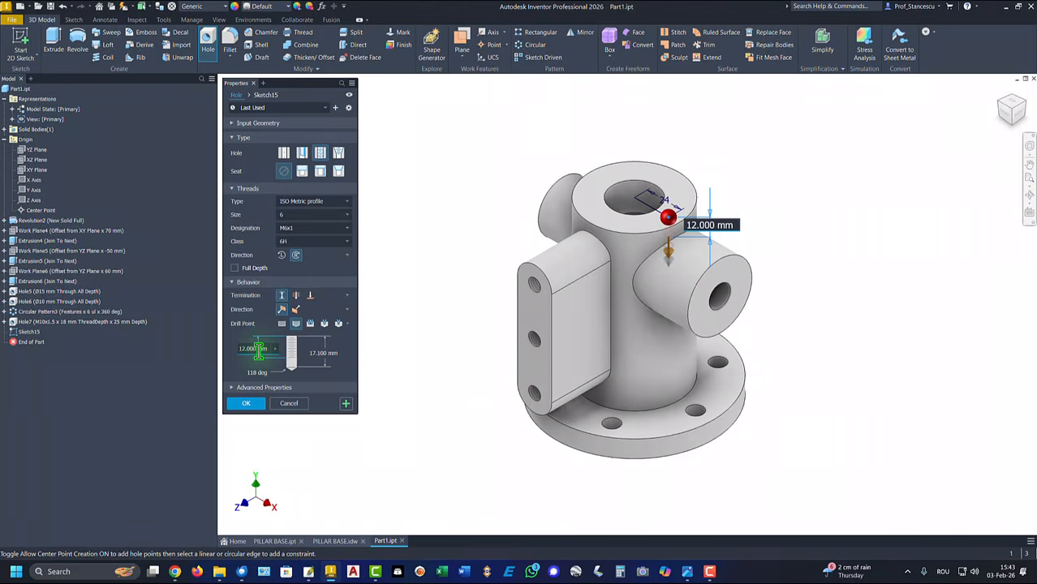
{"action": "double_click", "coordinate": [259, 350]}
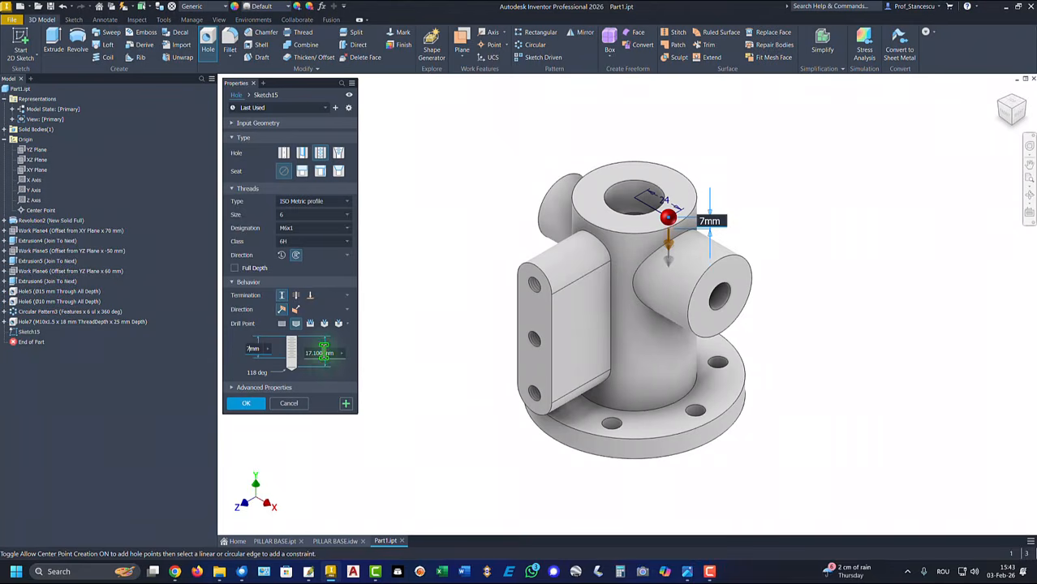
{"action": "double_click", "coordinate": [323, 354]}
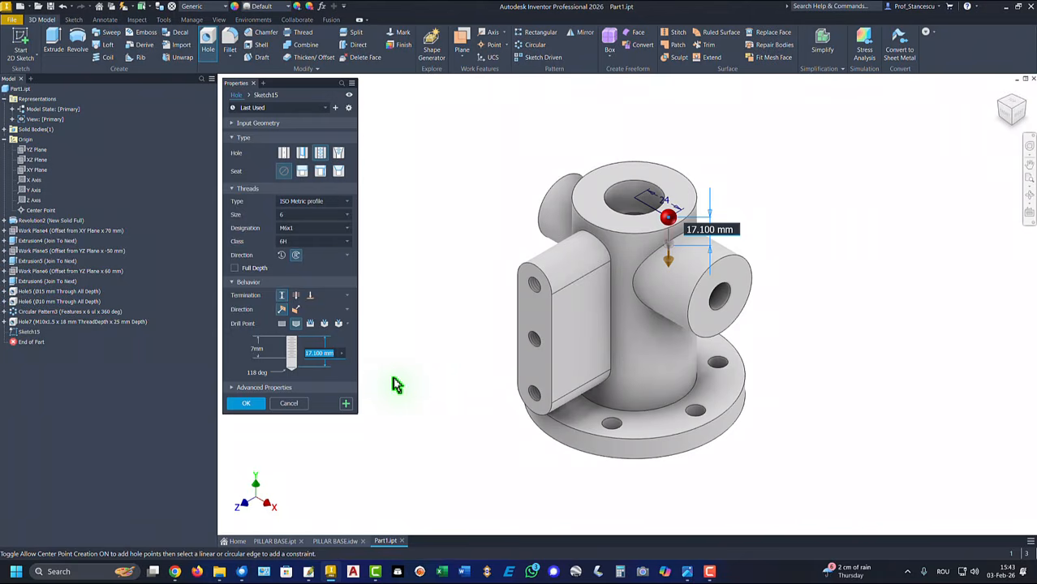
{"action": "type", "text": "10"}
{"action": "left_click", "coordinate": [247, 403]}
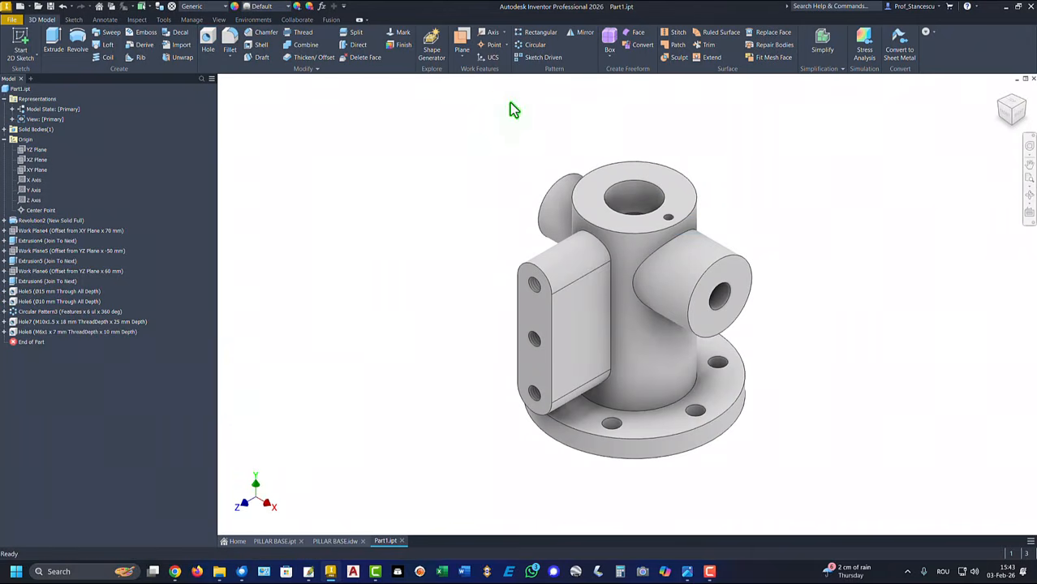
Circular-pattern Hole8 four times over 360° around the central cylinder
{"action": "left_click", "coordinate": [532, 46]}
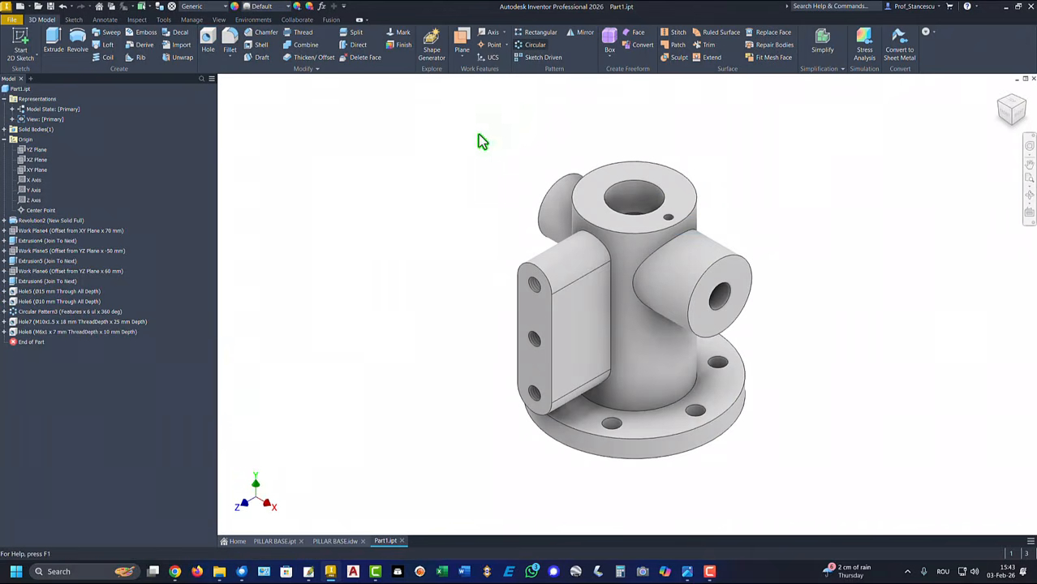
{"action": "left_click", "coordinate": [58, 333]}
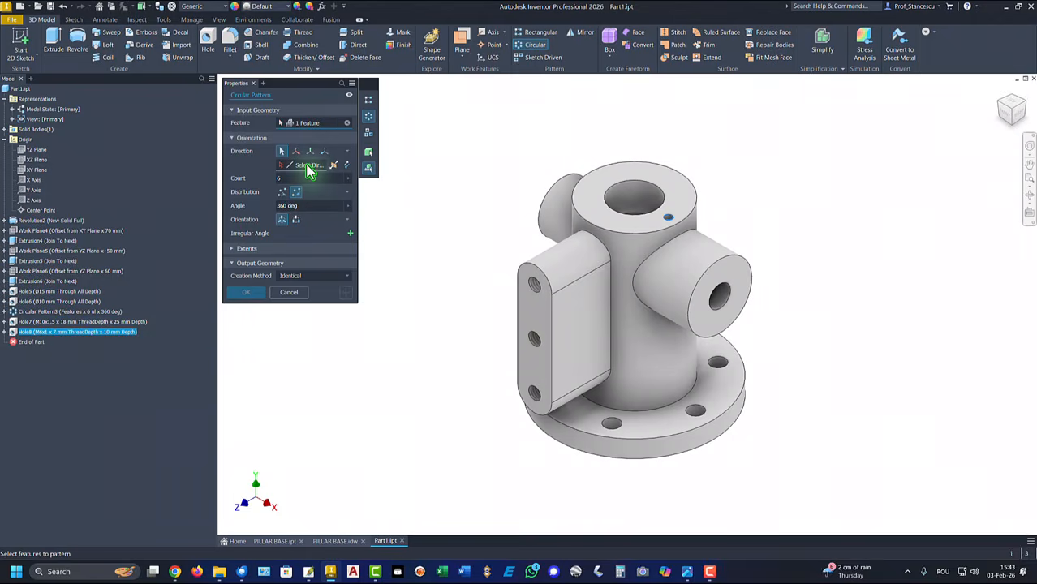
{"action": "left_click", "coordinate": [631, 273]}
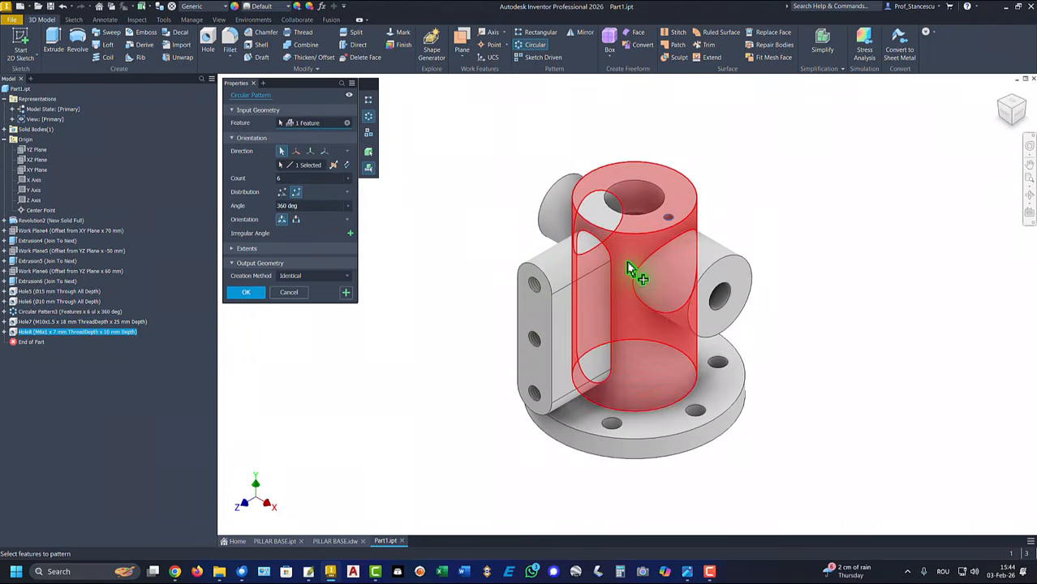
{"action": "double_click", "coordinate": [284, 178]}
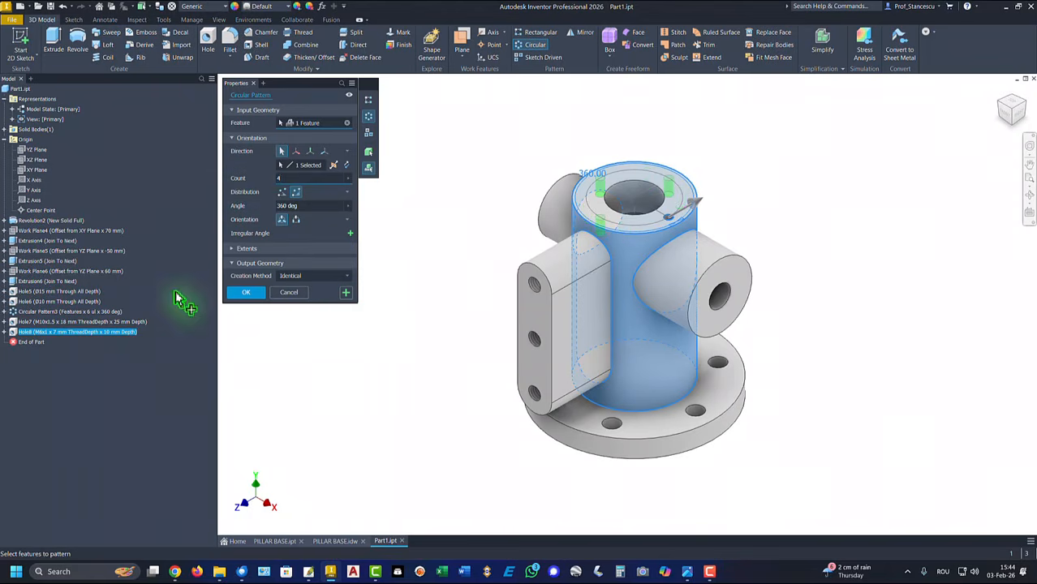
{"action": "left_click", "coordinate": [247, 293]}
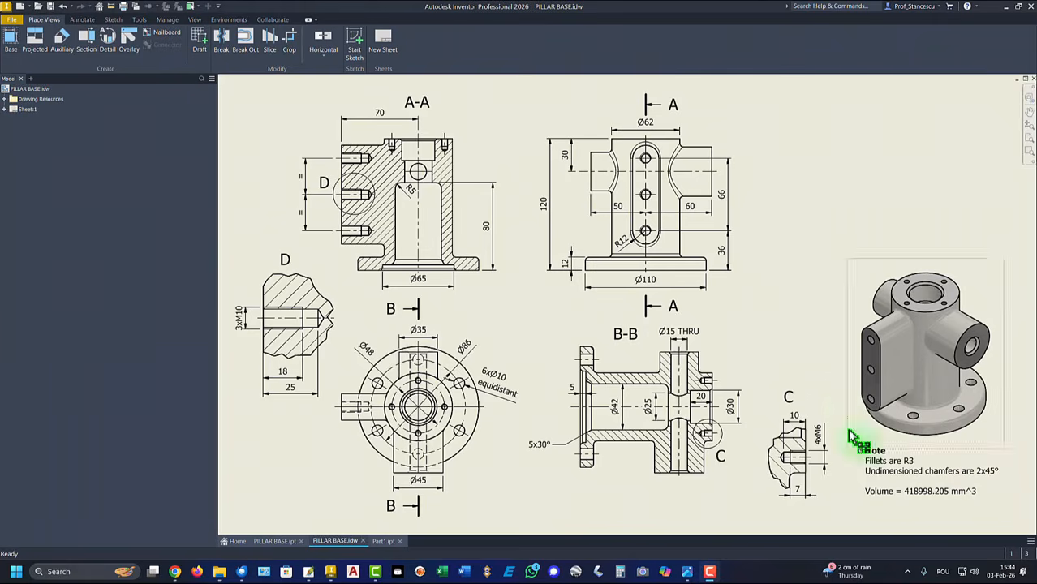
{"action": "left_click", "coordinate": [875, 456]}
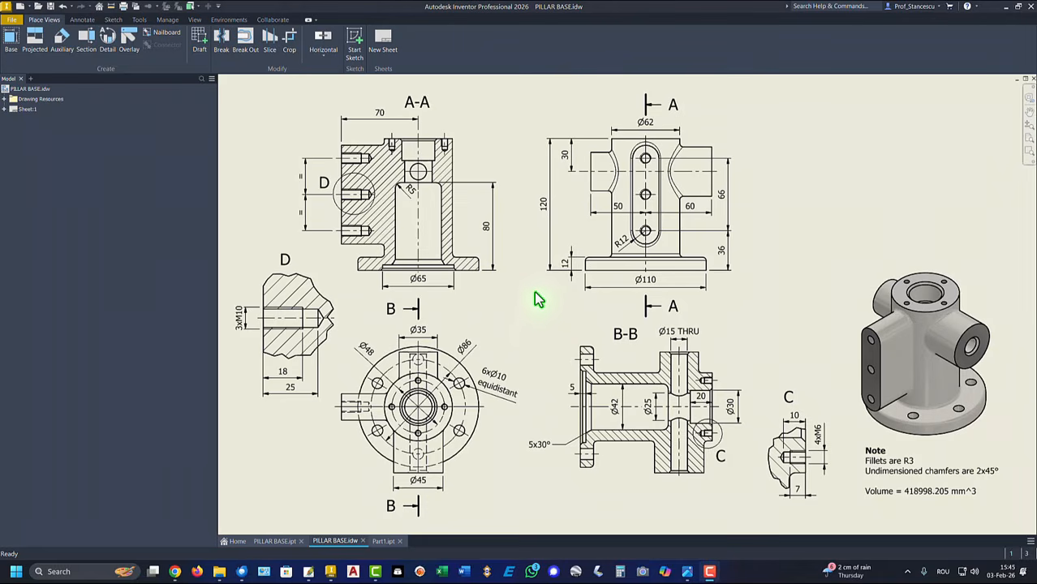
{"action": "left_click", "coordinate": [384, 541]}
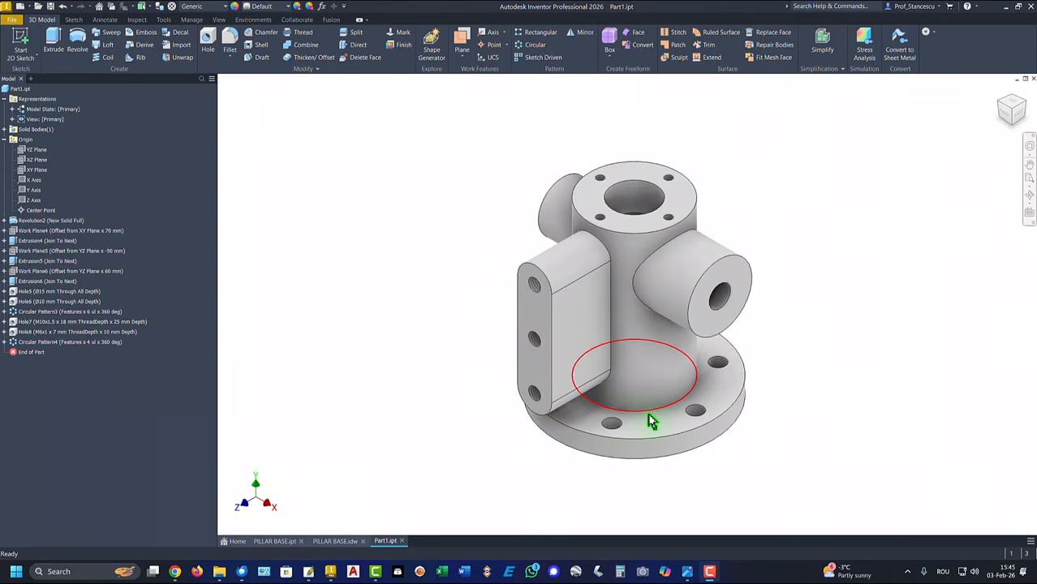
Round the cylinder-to-flange, boss and flange outer edges with a 3 mm fillet
{"action": "left_click", "coordinate": [650, 410]}
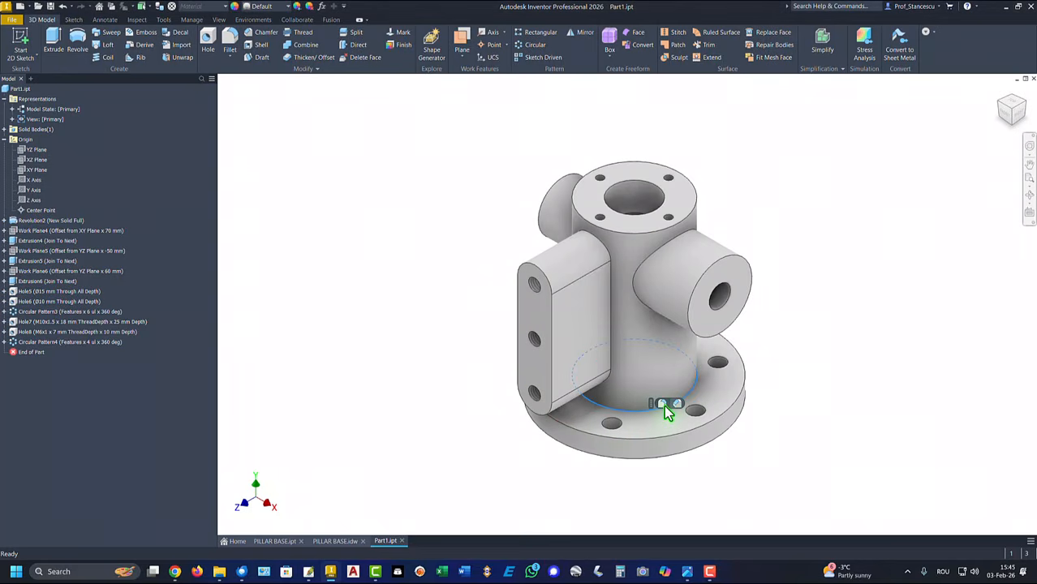
{"action": "left_click", "coordinate": [662, 404]}
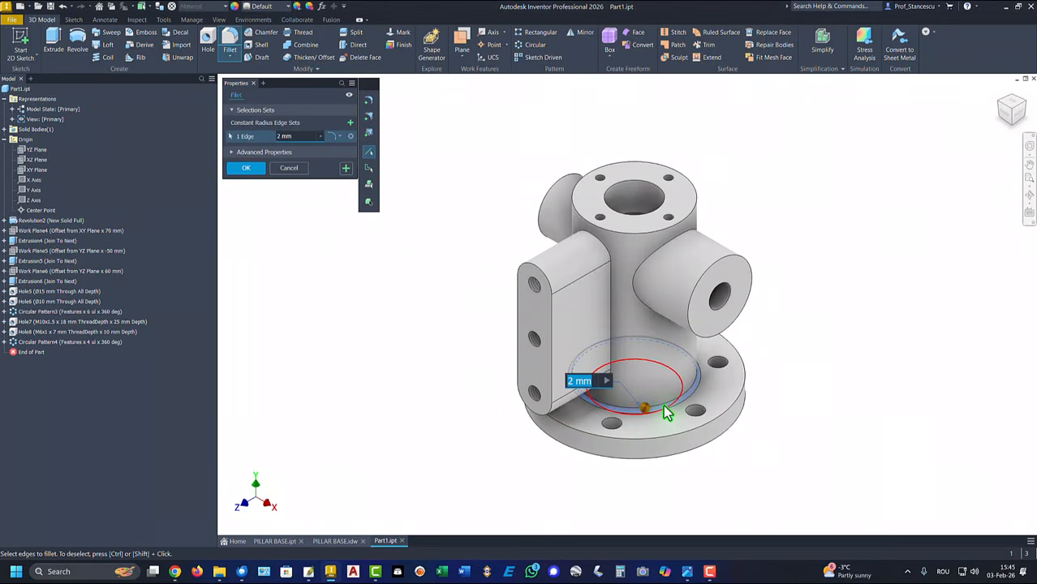
{"action": "type", "text": "3"}
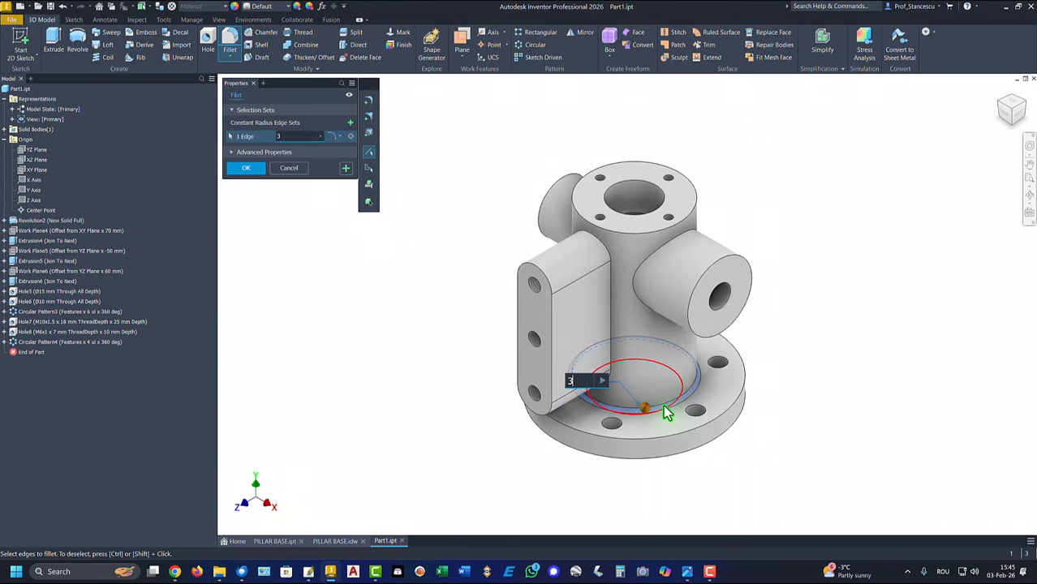
{"action": "left_click", "coordinate": [616, 276]}
{"action": "left_click", "coordinate": [642, 272]}
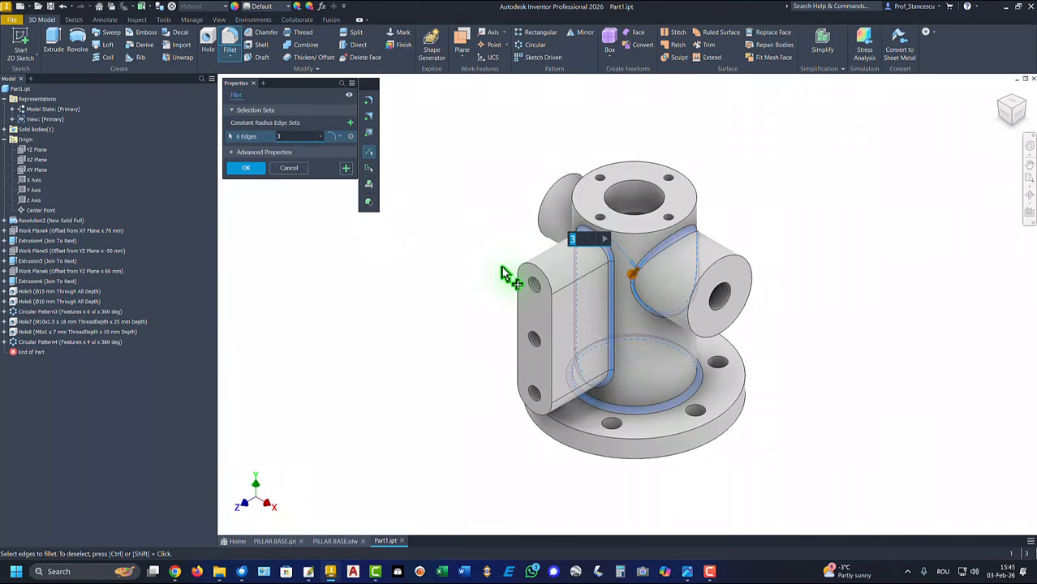
{"action": "middle_click_drag", "start_coordinate": [475, 253], "coordinate": [567, 308], "text": "shift"}
{"action": "left_click", "coordinate": [566, 306]}
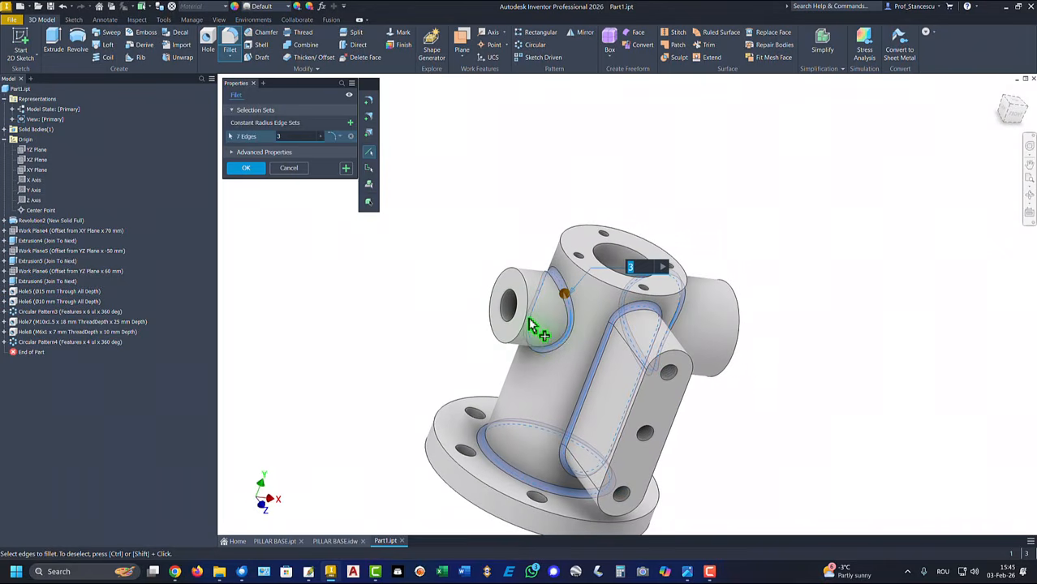
{"action": "left_click", "coordinate": [438, 448]}
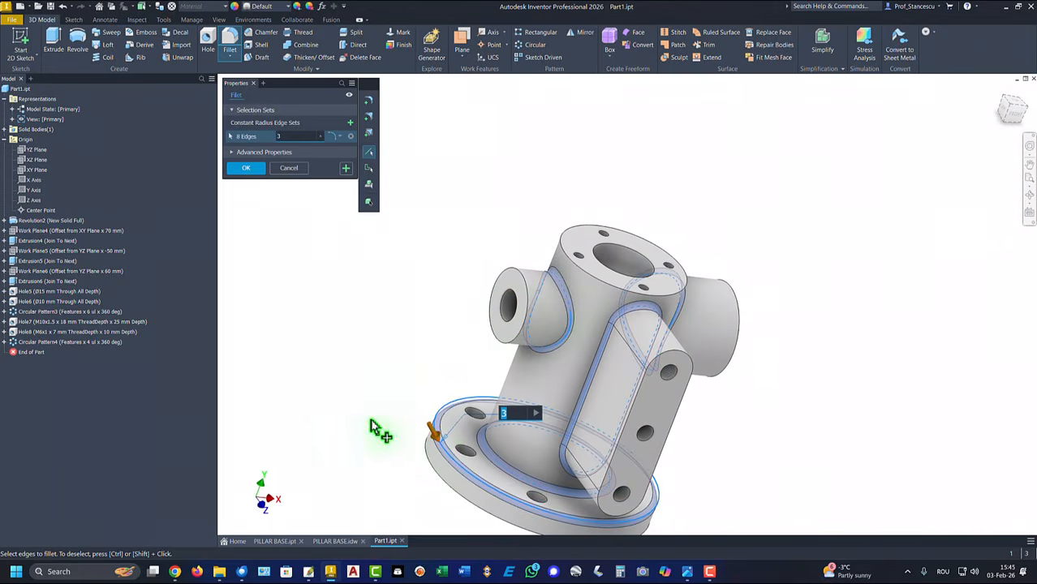
{"action": "left_click", "coordinate": [251, 168]}
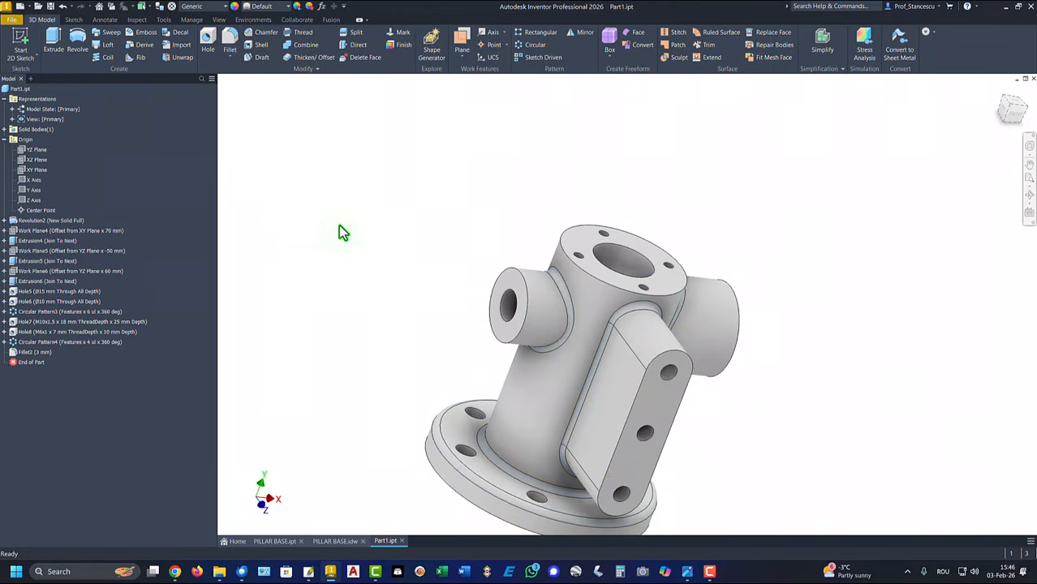
{"action": "key", "text": "F6"}
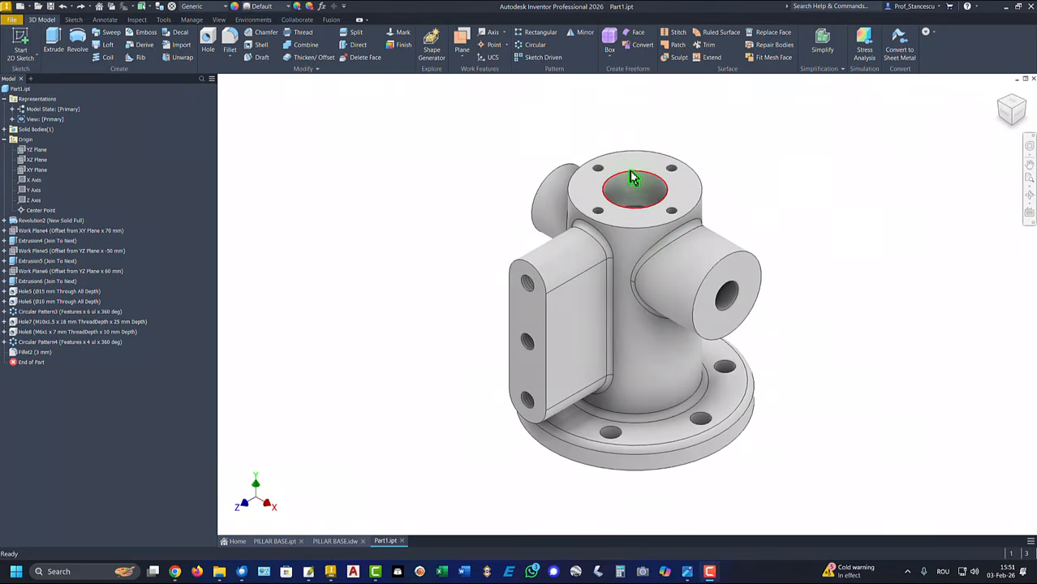
Chamfer the top bore, flange inner opening and both boss hole edges at 2 mm
{"action": "left_click", "coordinate": [634, 178]}
{"action": "left_click", "coordinate": [658, 166]}
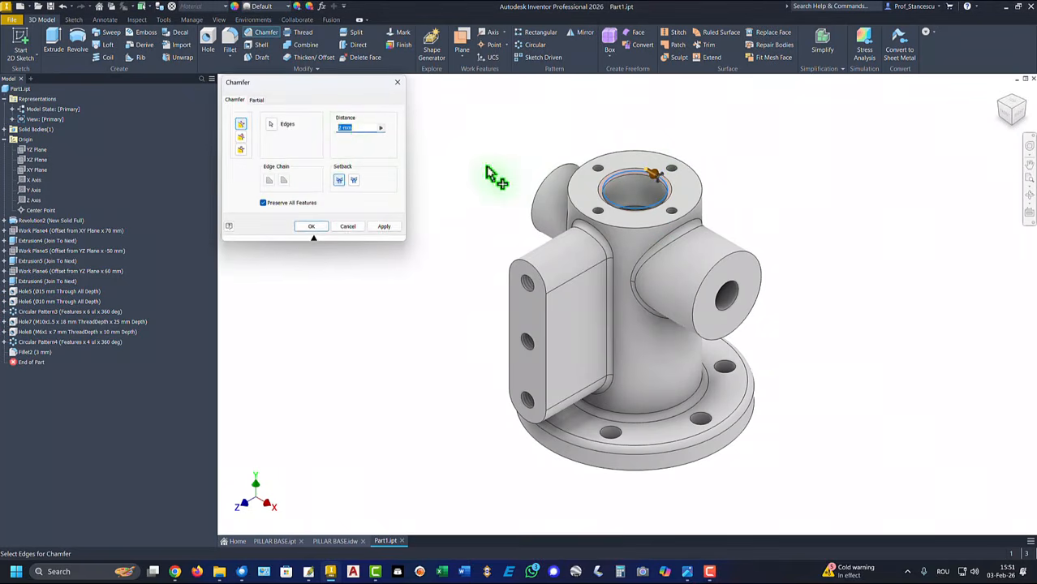
{"action": "middle_click_drag", "start_coordinate": [410, 383], "coordinate": [519, 369], "text": "shift"}
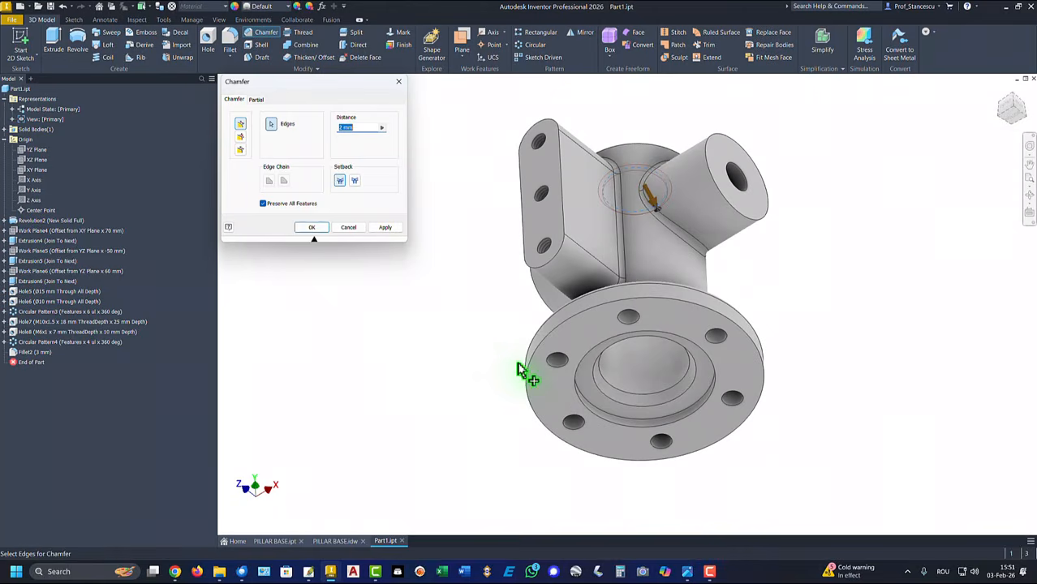
{"action": "left_click", "coordinate": [581, 375]}
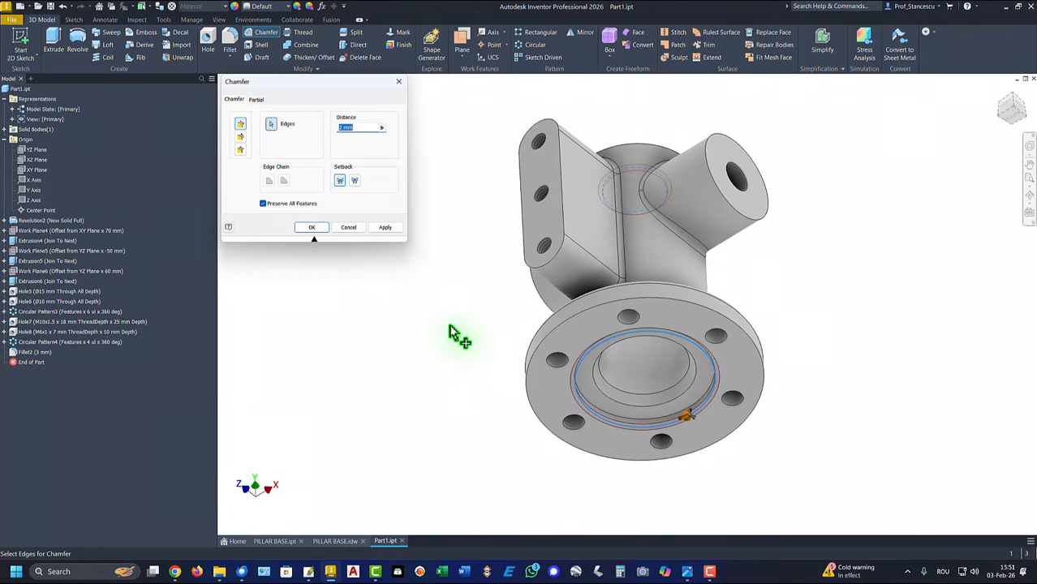
{"action": "left_click", "coordinate": [755, 198]}
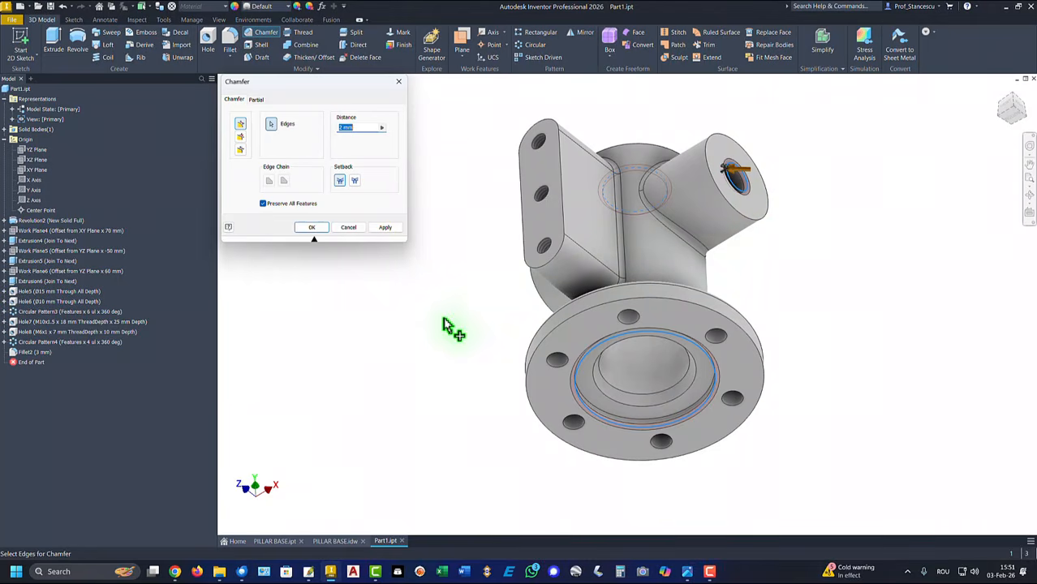
{"action": "middle_click_drag", "start_coordinate": [446, 324], "coordinate": [641, 369], "text": "shift"}
{"action": "left_click", "coordinate": [638, 367]}
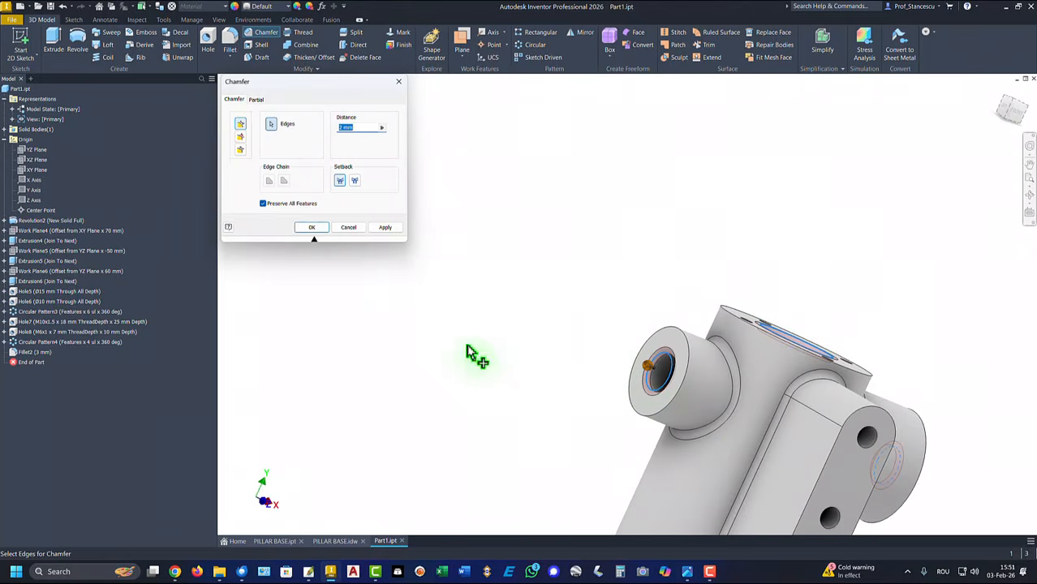
{"action": "left_click", "coordinate": [313, 227]}
{"action": "key", "text": "F6"}
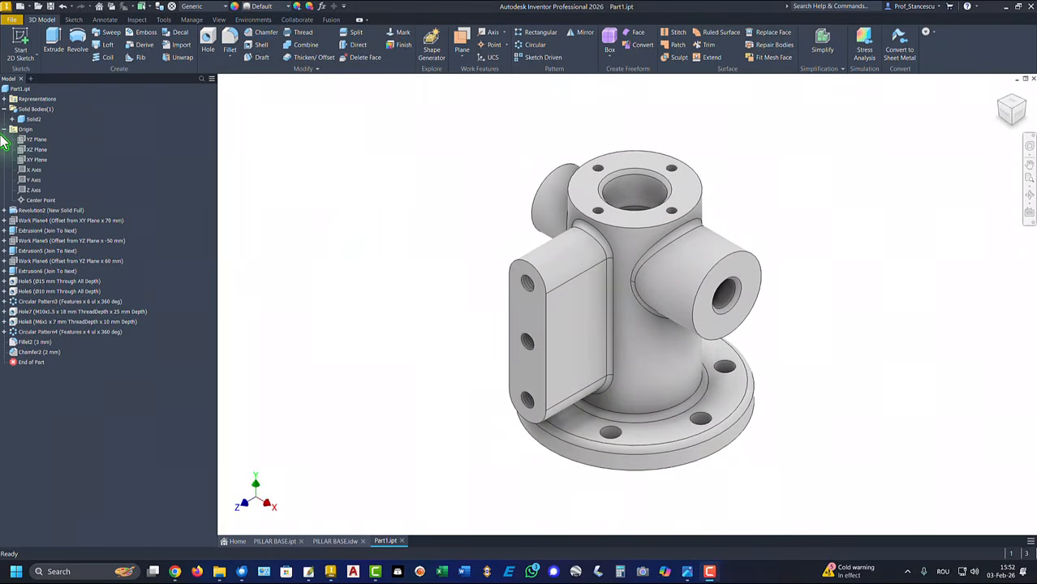
Collapse the Origin and Solid Bodies folders and open Part1's iProperties
{"action": "left_click", "coordinate": [4, 129]}
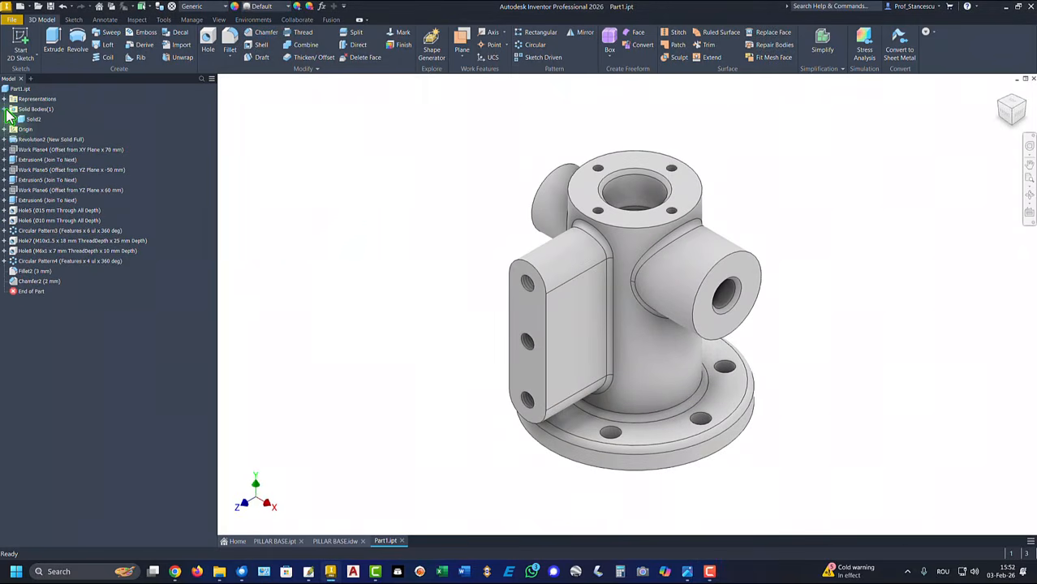
{"action": "left_click", "coordinate": [5, 109]}
{"action": "left_click", "coordinate": [17, 89]}
{"action": "right_click", "coordinate": [18, 88]}
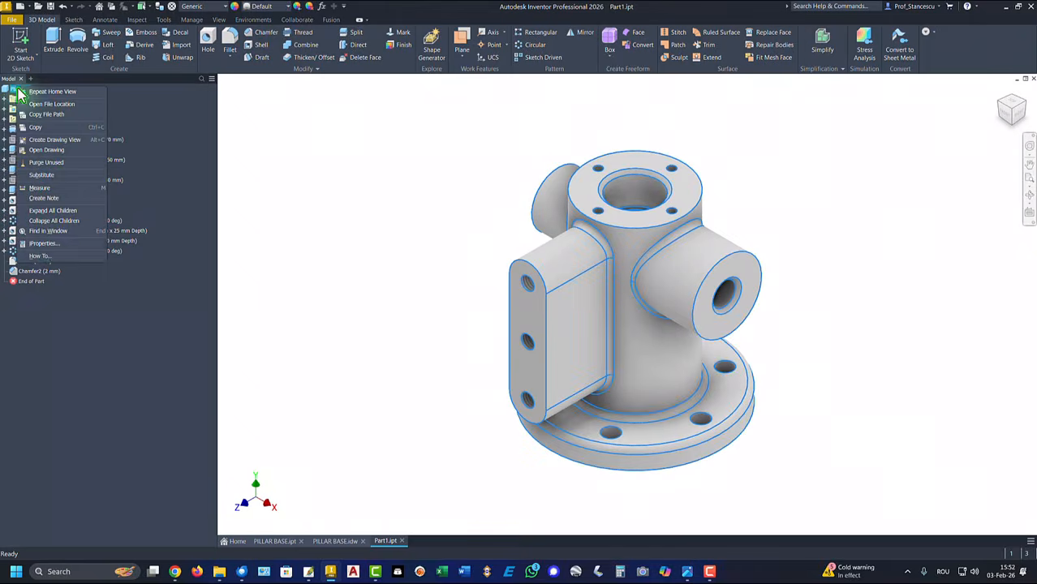
{"action": "left_click", "coordinate": [44, 243]}
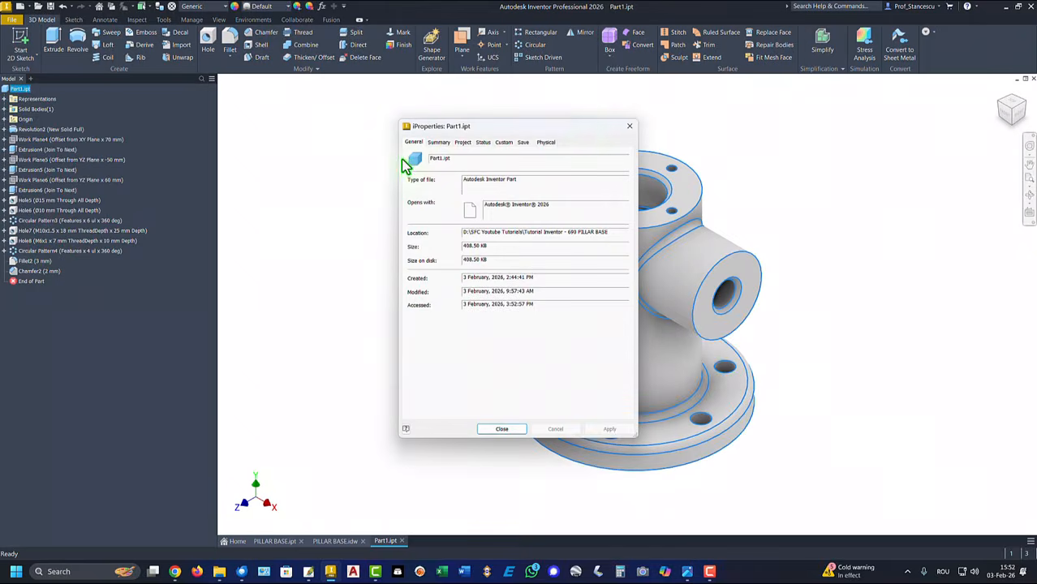
Calculate the physical properties and copy the 418792.953 mm³ volume value
{"action": "left_click", "coordinate": [555, 143]}
{"action": "left_click", "coordinate": [604, 167]}
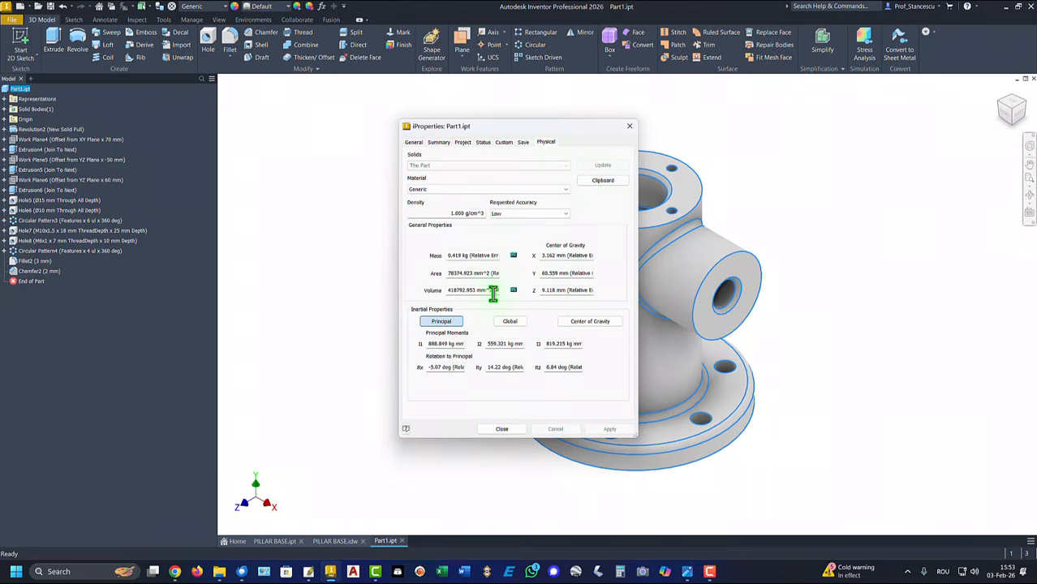
{"action": "left_click_drag", "start_coordinate": [492, 294], "coordinate": [393, 292]}
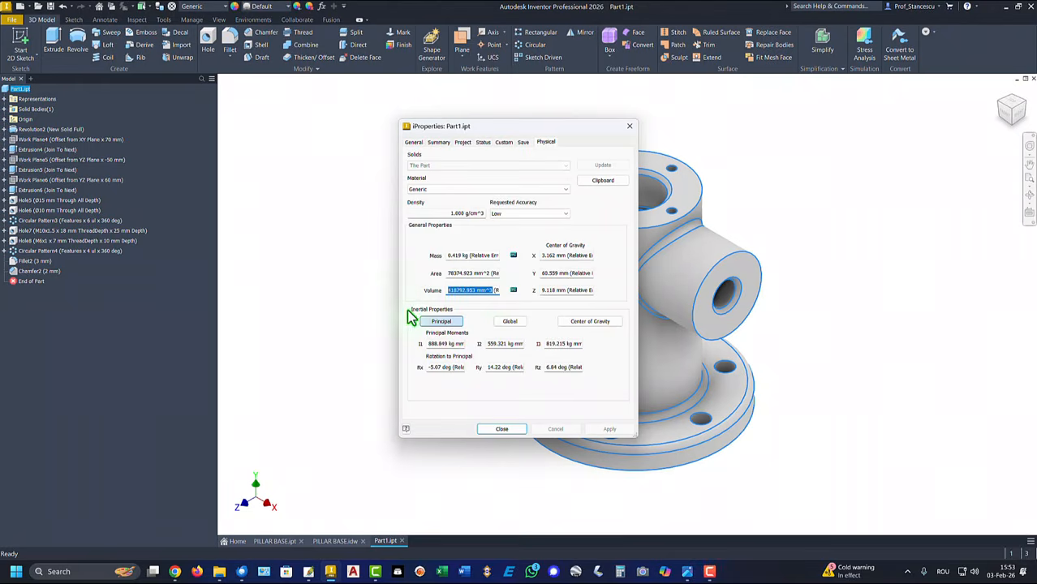
{"action": "key", "text": "ctrl+c"}
{"action": "left_click", "coordinate": [500, 429]}
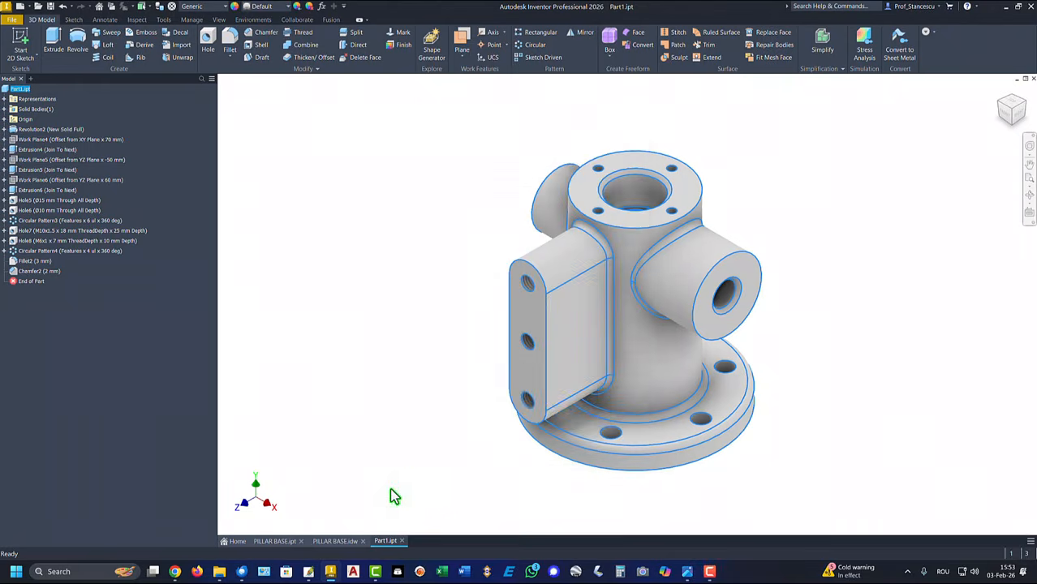
In the PILLAR BASE drawing, replace the note's 418998.205 mm^3 volume with 418792.953 mm^3
{"action": "left_click", "coordinate": [329, 541]}
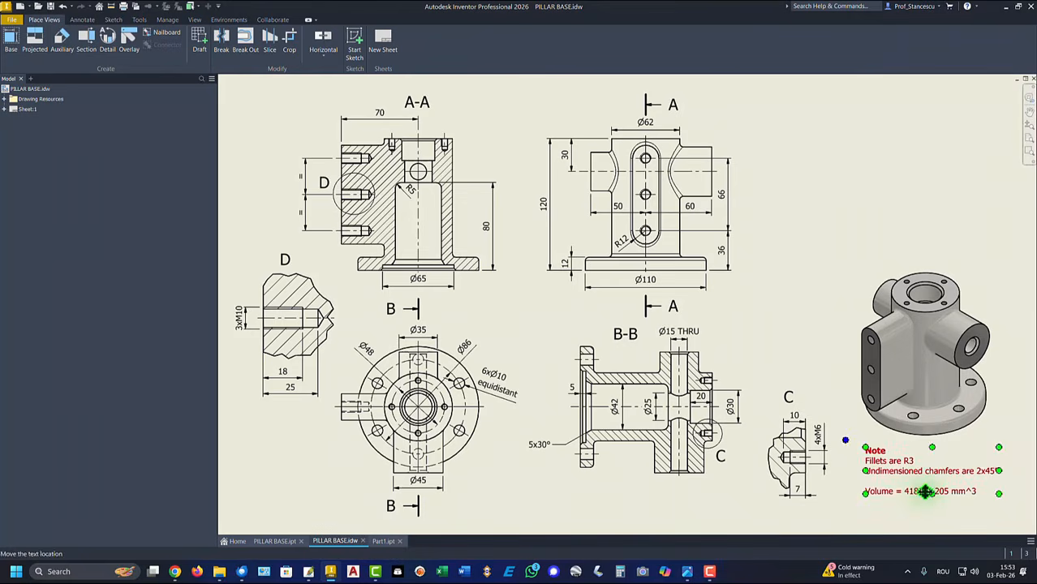
{"action": "left_click", "coordinate": [946, 493]}
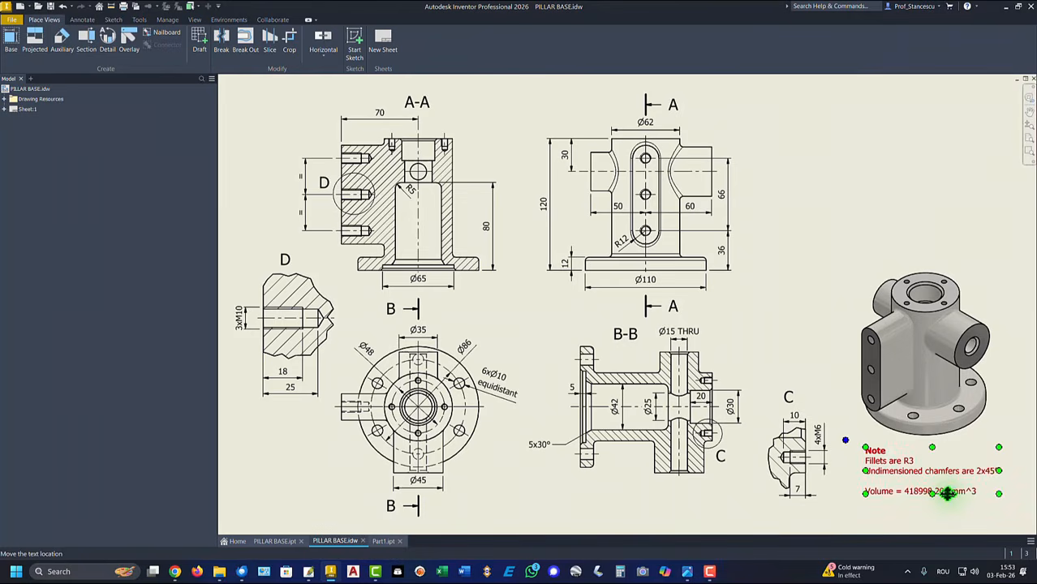
{"action": "double_click", "coordinate": [946, 493]}
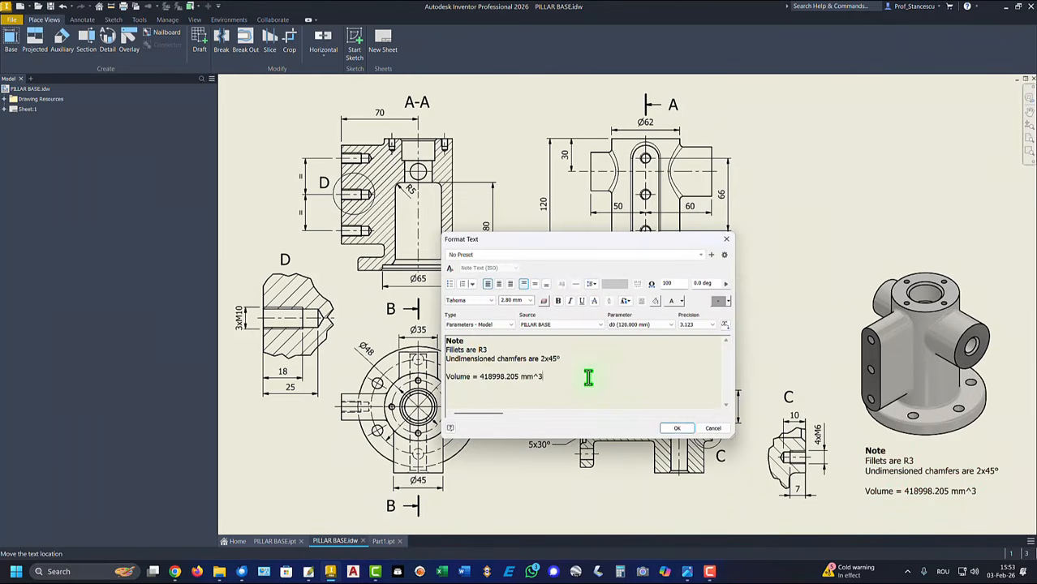
{"action": "key", "text": "Return"}
{"action": "key", "text": "ctrl+v"}
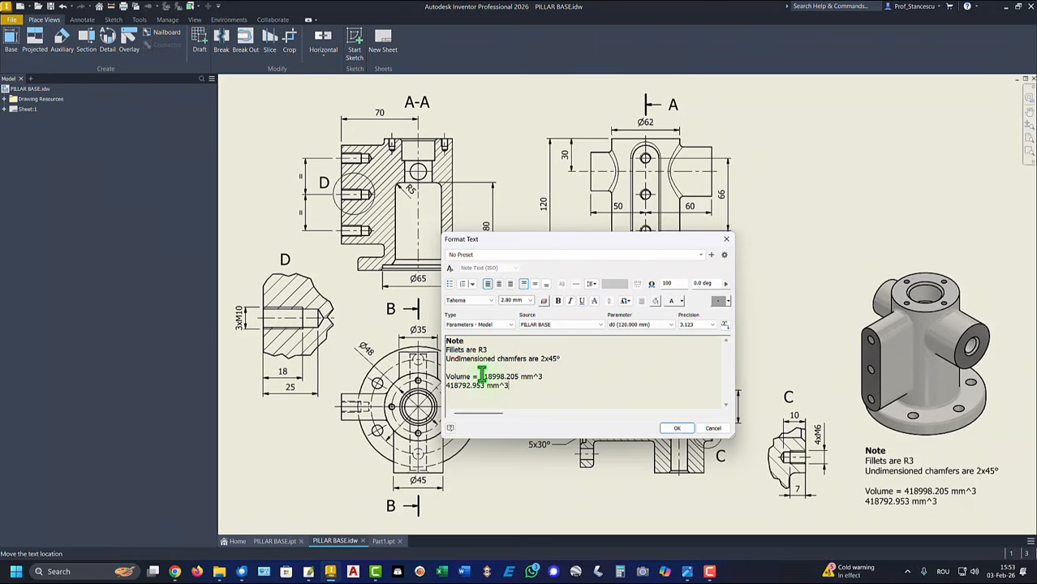
{"action": "left_click_drag", "start_coordinate": [480, 377], "coordinate": [543, 384]}
{"action": "key", "text": "Delete"}
{"action": "key", "text": "Delete"}
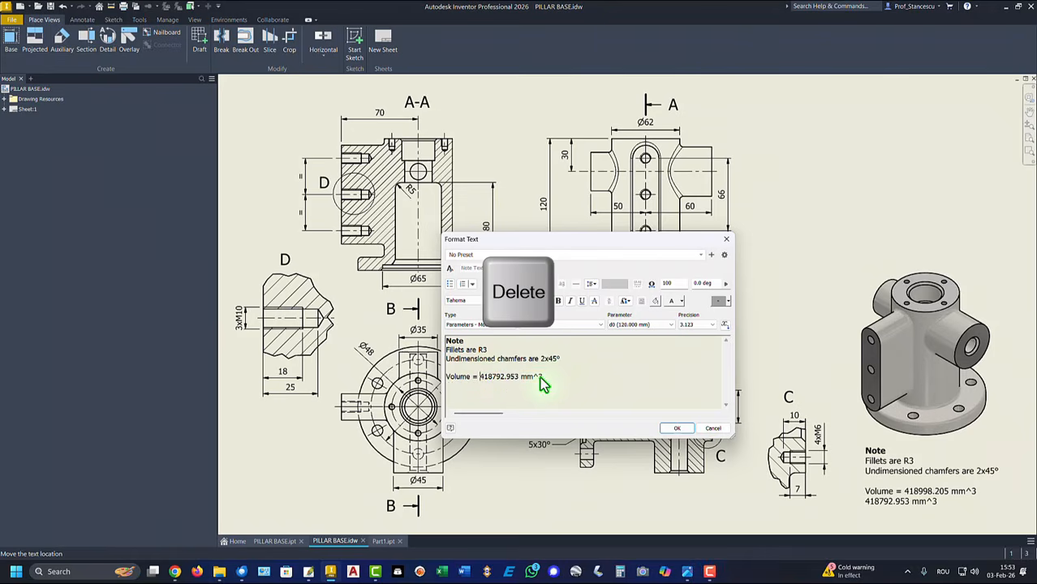
{"action": "left_click", "coordinate": [676, 429]}
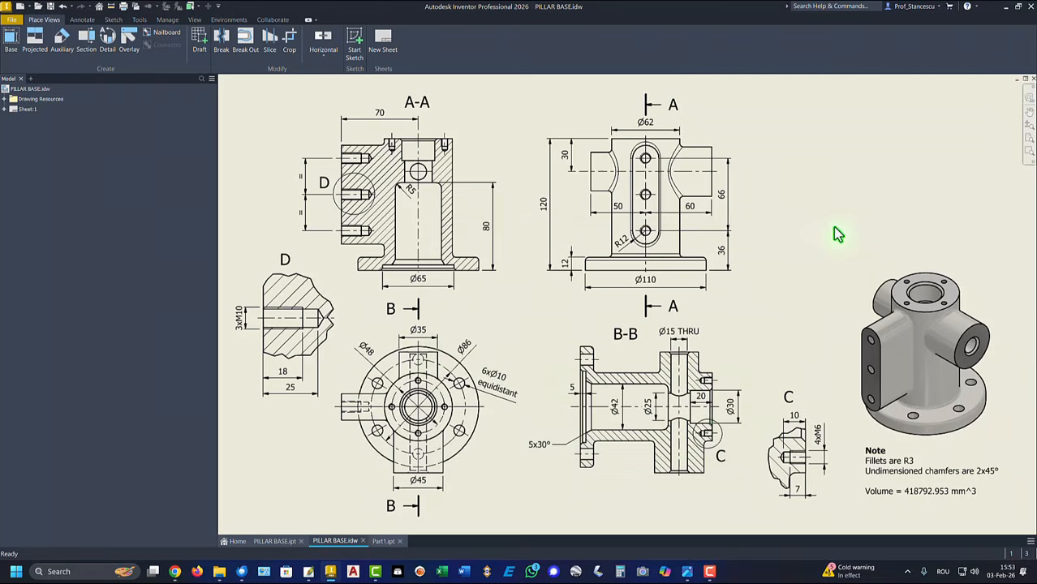
Give Part1 the Steel, Cast material and the Steel - Cast appearance
{"action": "left_click", "coordinate": [383, 541]}
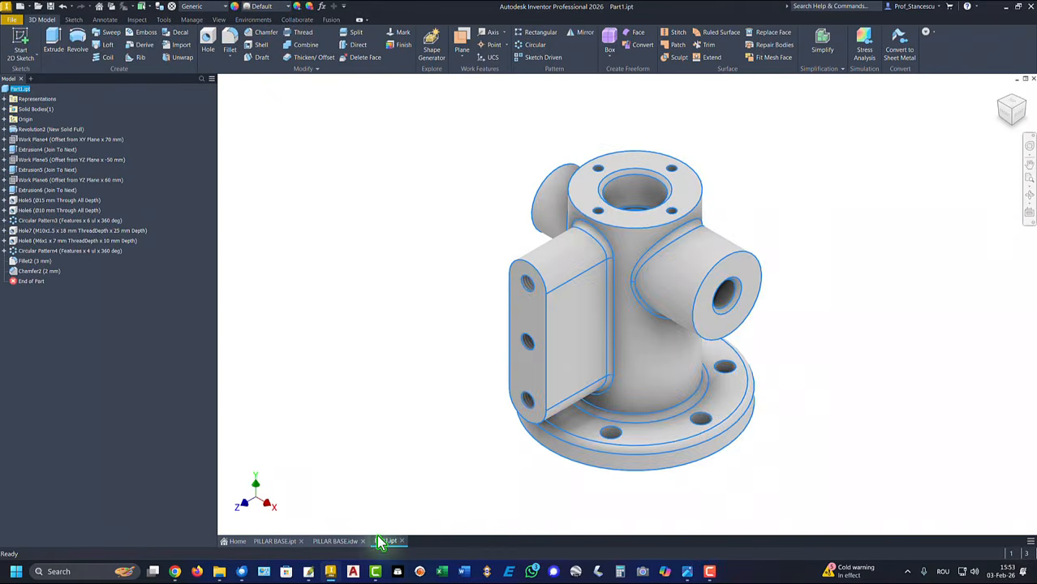
{"action": "left_click", "coordinate": [397, 232]}
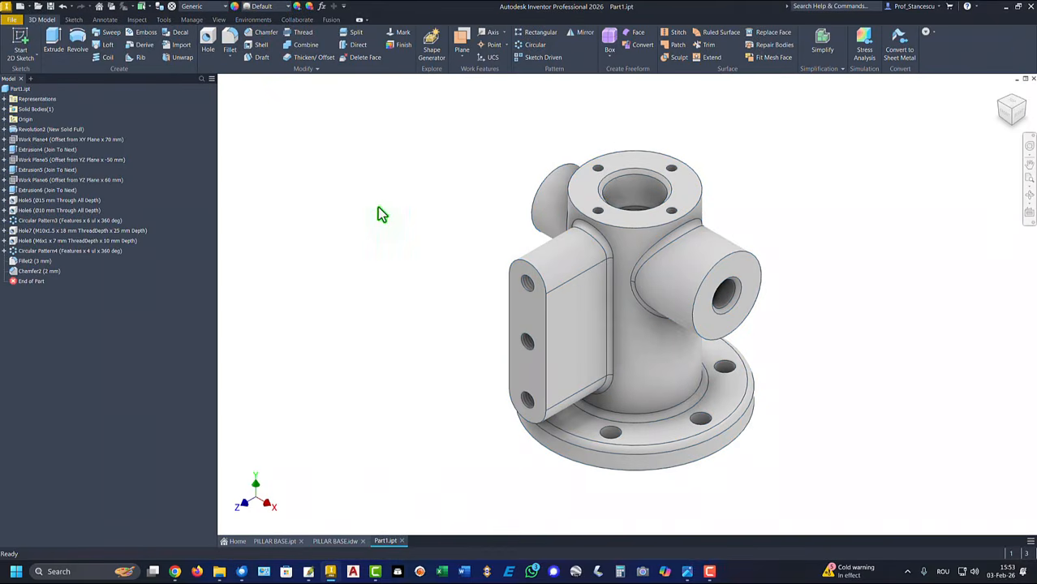
{"action": "left_click", "coordinate": [208, 9]}
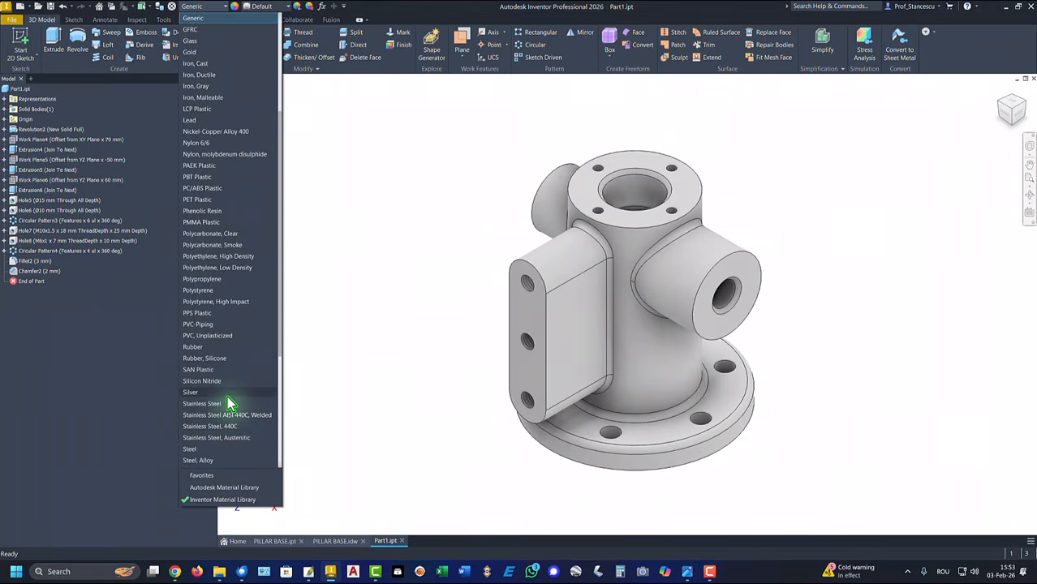
{"action": "scroll", "coordinate": [225, 434], "scroll_direction": "down", "scroll_amount": 2}
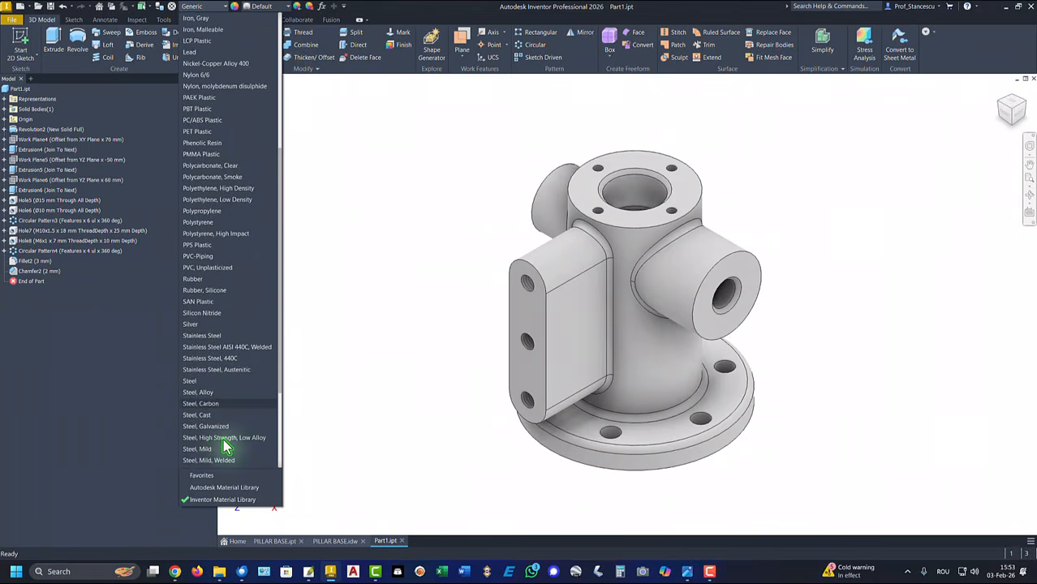
{"action": "left_click", "coordinate": [207, 415]}
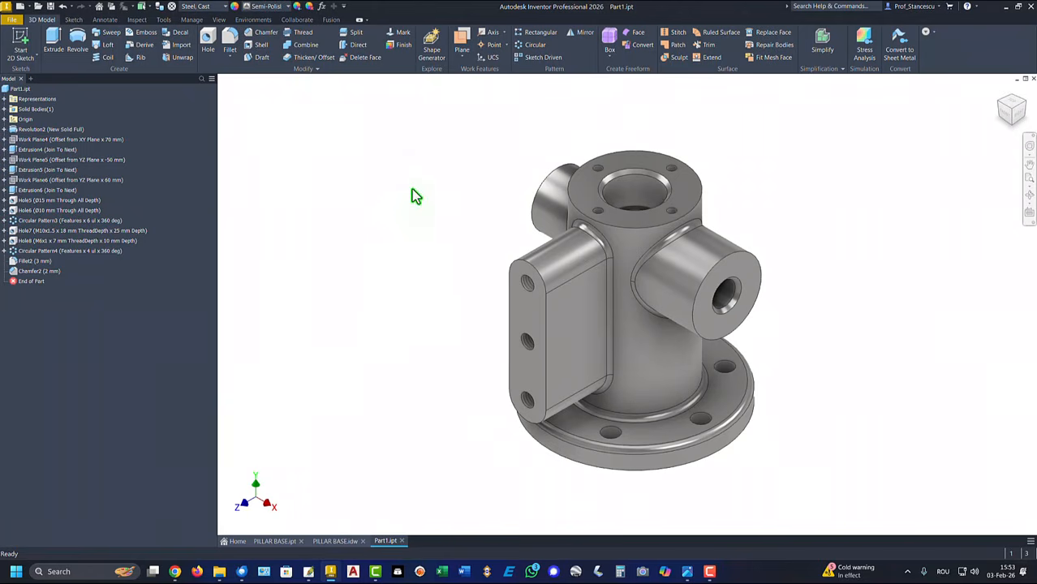
{"action": "left_click", "coordinate": [280, 10]}
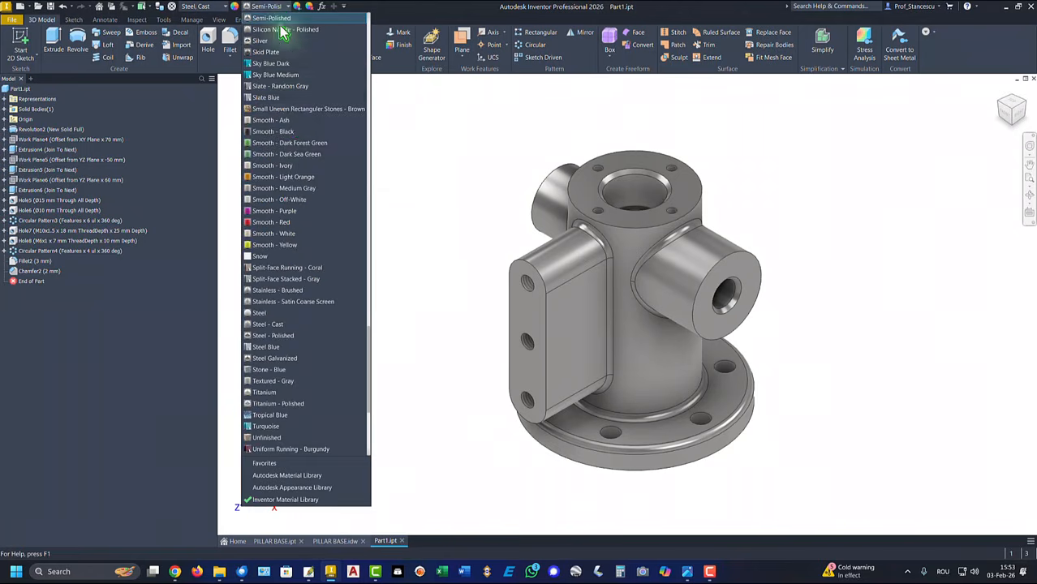
{"action": "left_click", "coordinate": [280, 325]}
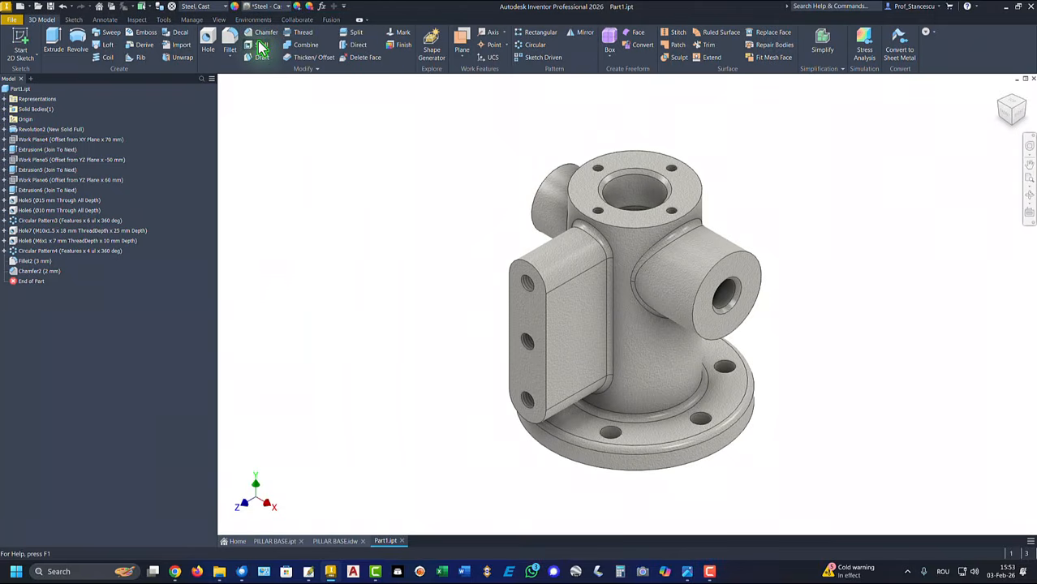
Switch the display to the Shaded visual style lit by Default Lights
{"action": "left_click", "coordinate": [218, 20]}
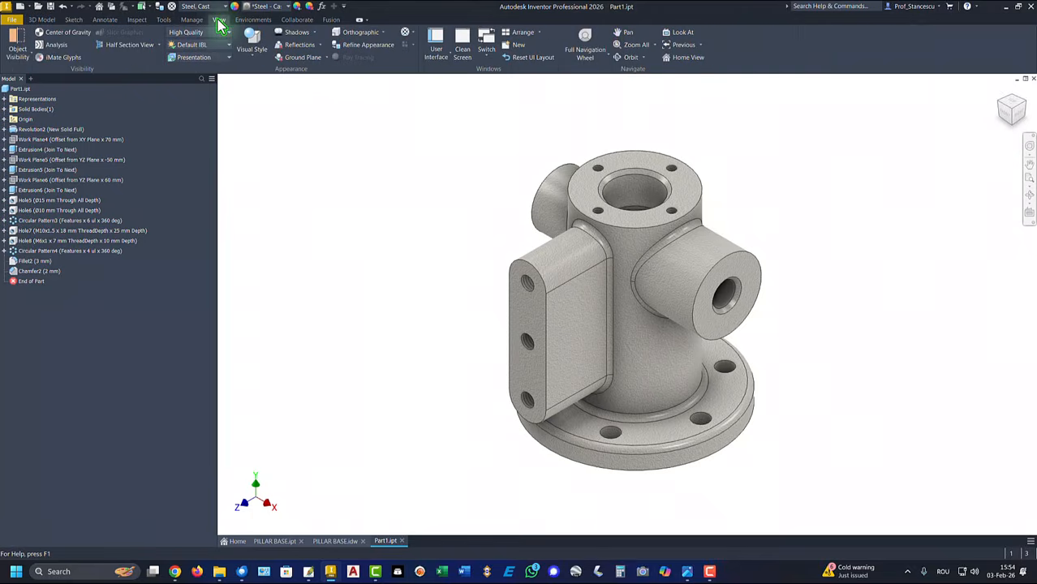
{"action": "left_click", "coordinate": [252, 60]}
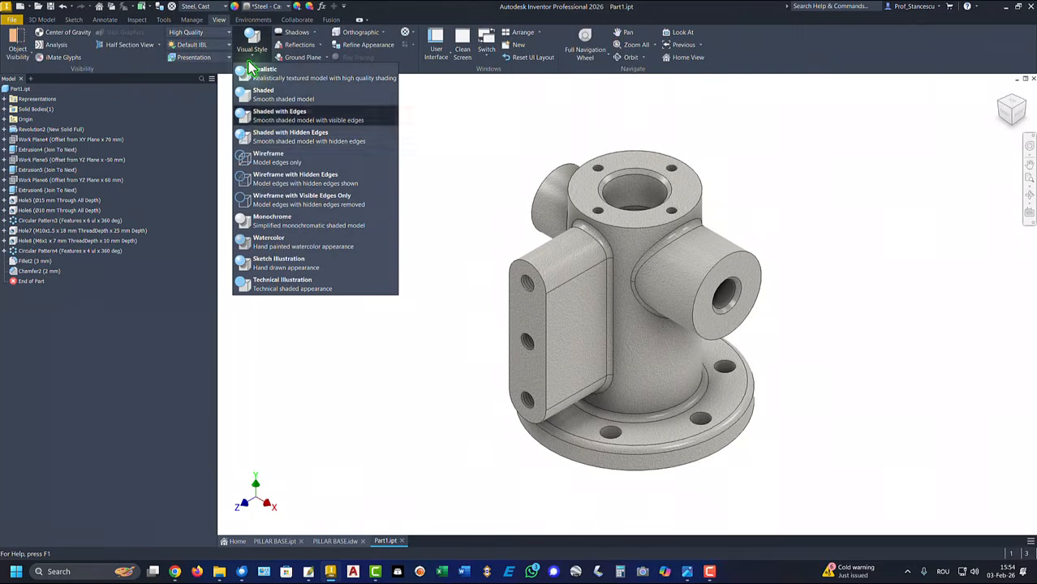
{"action": "left_click", "coordinate": [268, 100]}
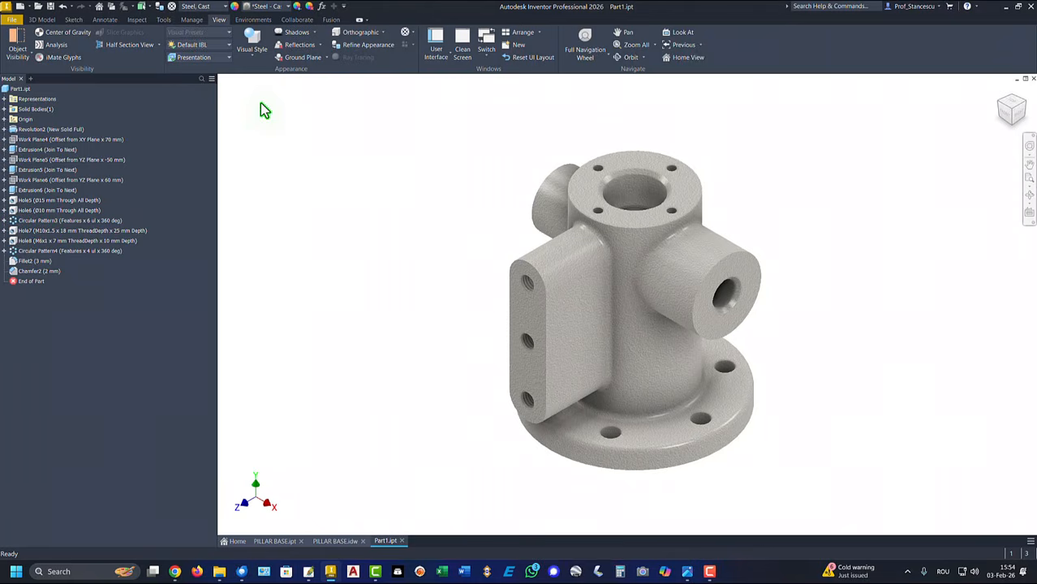
{"action": "left_click", "coordinate": [194, 47]}
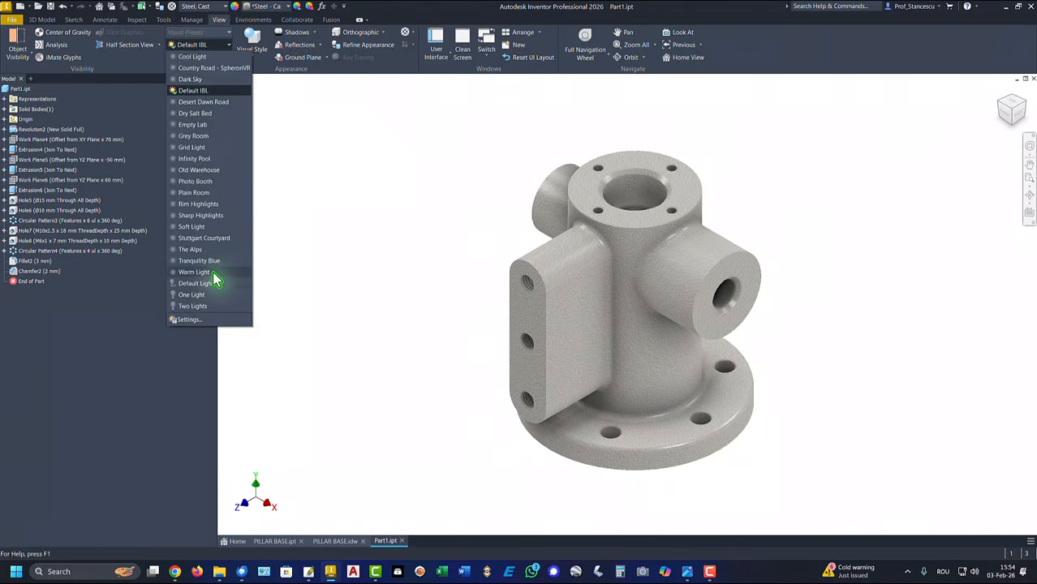
{"action": "left_click", "coordinate": [199, 284]}
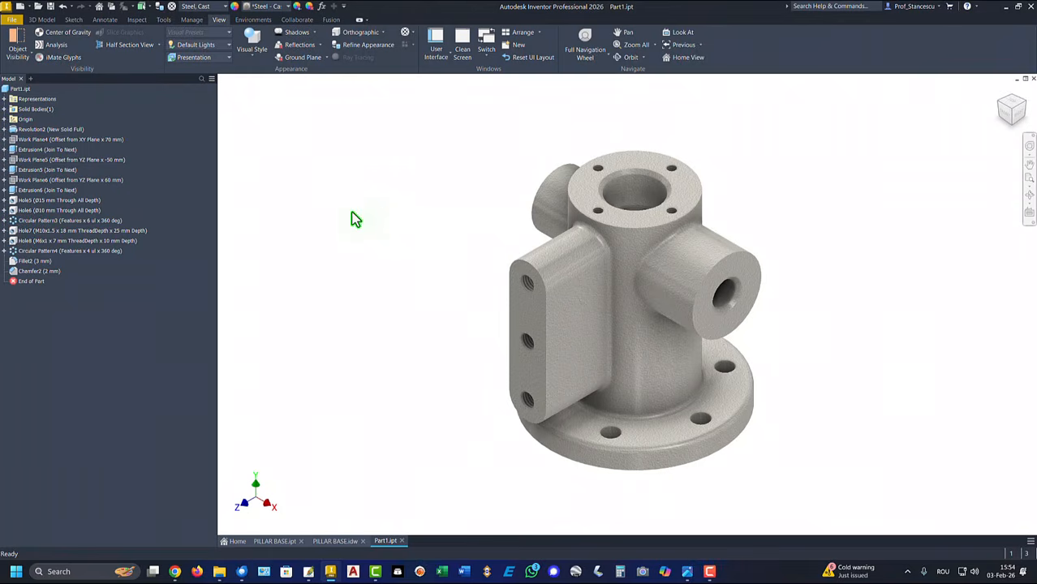
Apply Steel - Polished to both flange faces, the side pad and both boss end faces
{"action": "left_click", "coordinate": [585, 201]}
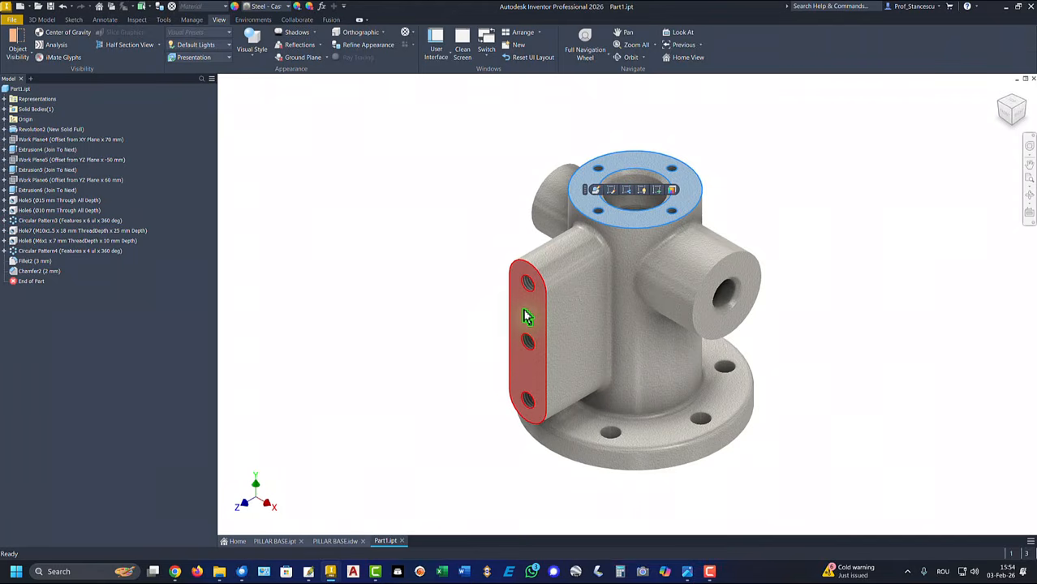
{"action": "left_click", "coordinate": [527, 317], "text": "ctrl"}
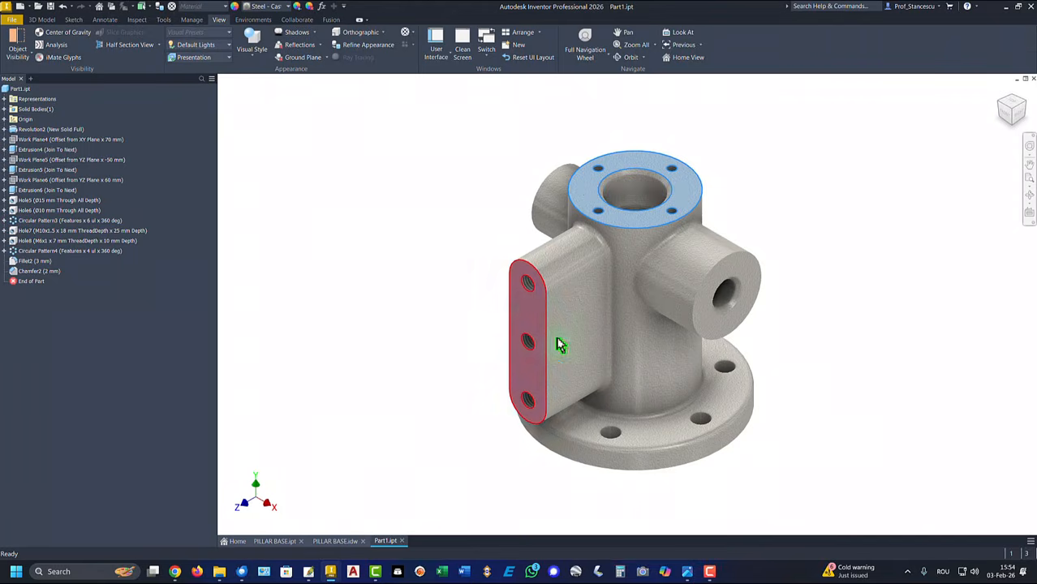
{"action": "left_click", "coordinate": [721, 334], "text": "ctrl"}
{"action": "middle_click_drag", "start_coordinate": [787, 201], "coordinate": [436, 441], "text": "shift"}
{"action": "left_click", "coordinate": [478, 297], "text": "ctrl"}
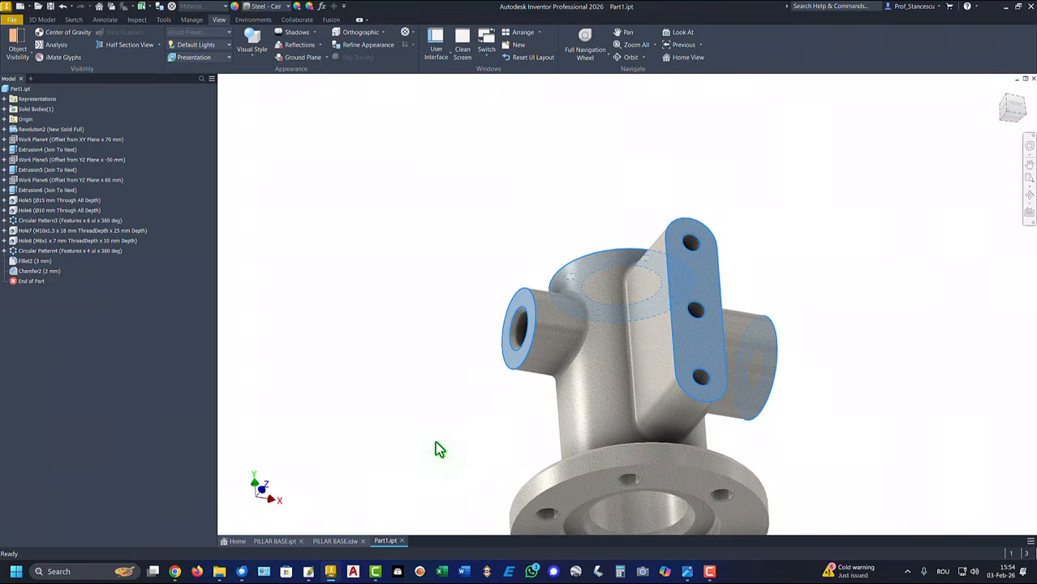
{"action": "left_click", "coordinate": [581, 498], "text": "ctrl"}
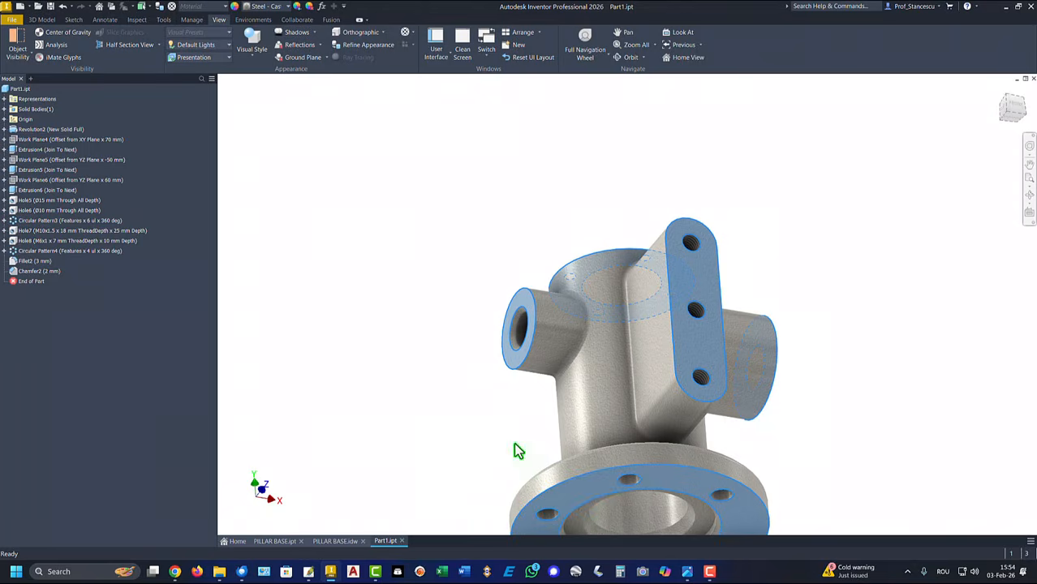
{"action": "left_click", "coordinate": [268, 6]}
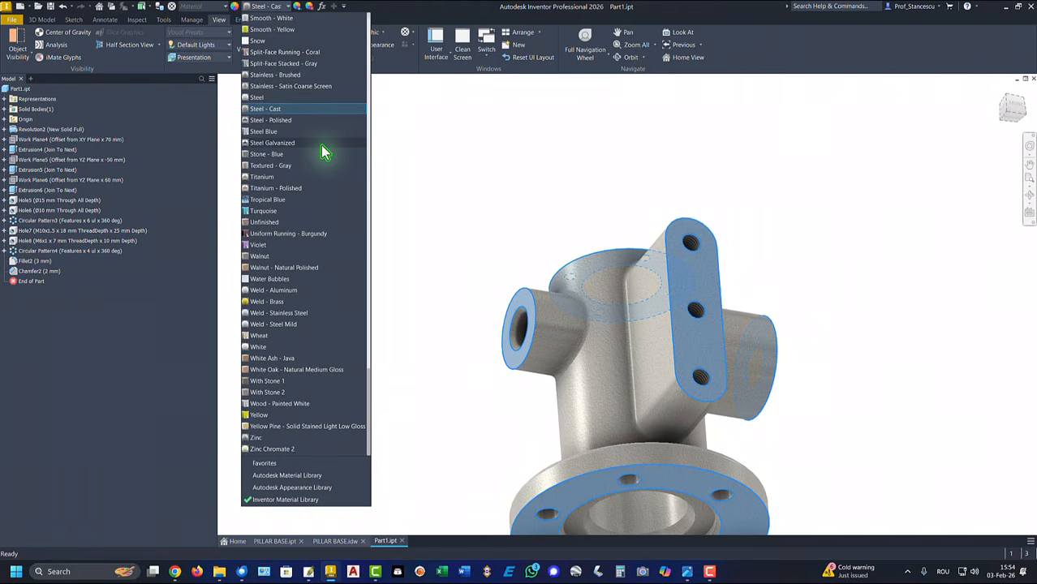
{"action": "left_click", "coordinate": [282, 120]}
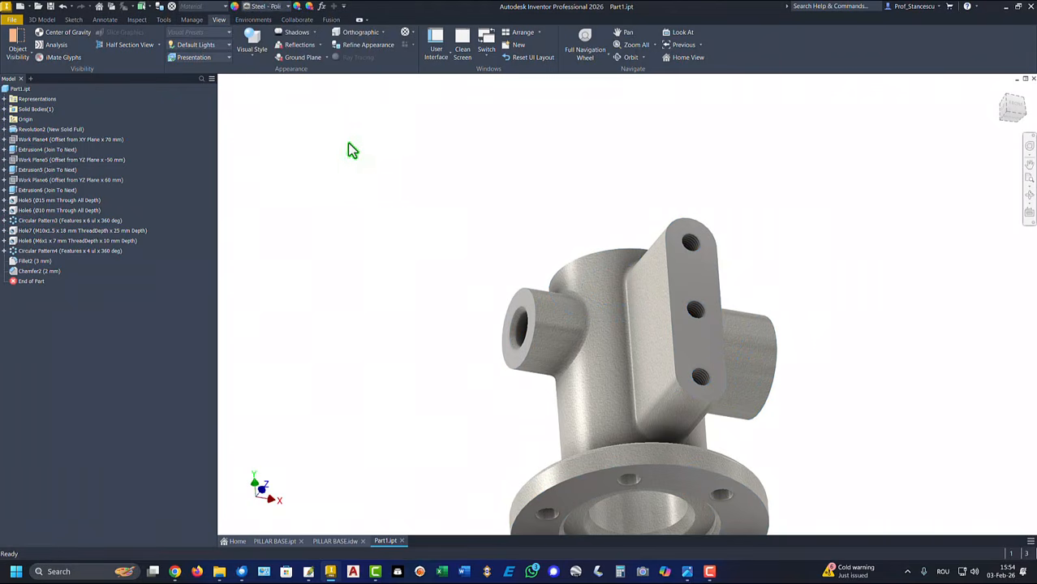
Return to the home view and compare with the PILLAR BASE tab before going back to Part1
{"action": "key", "text": "F6"}
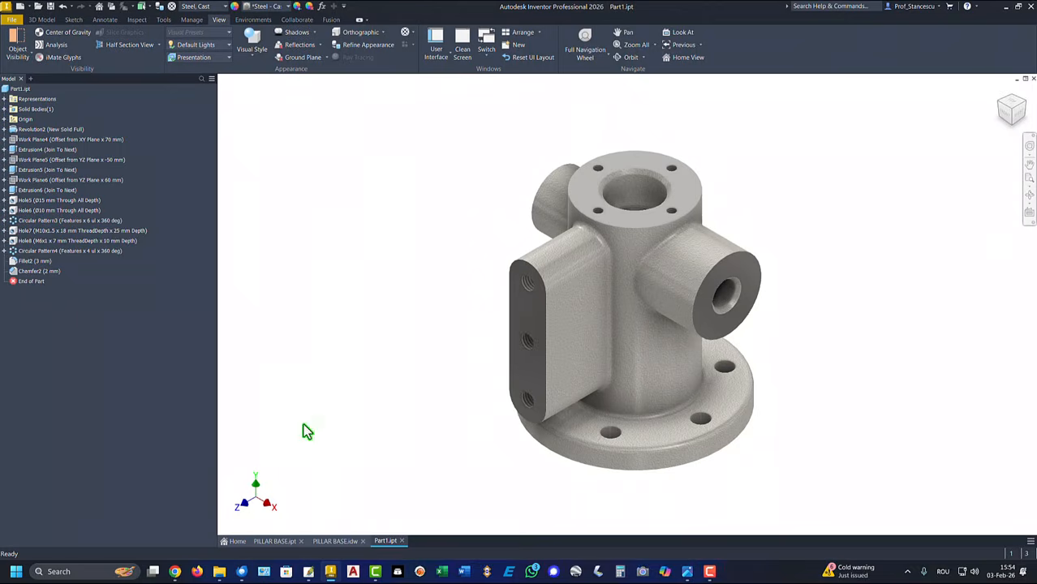
{"action": "left_click", "coordinate": [277, 543]}
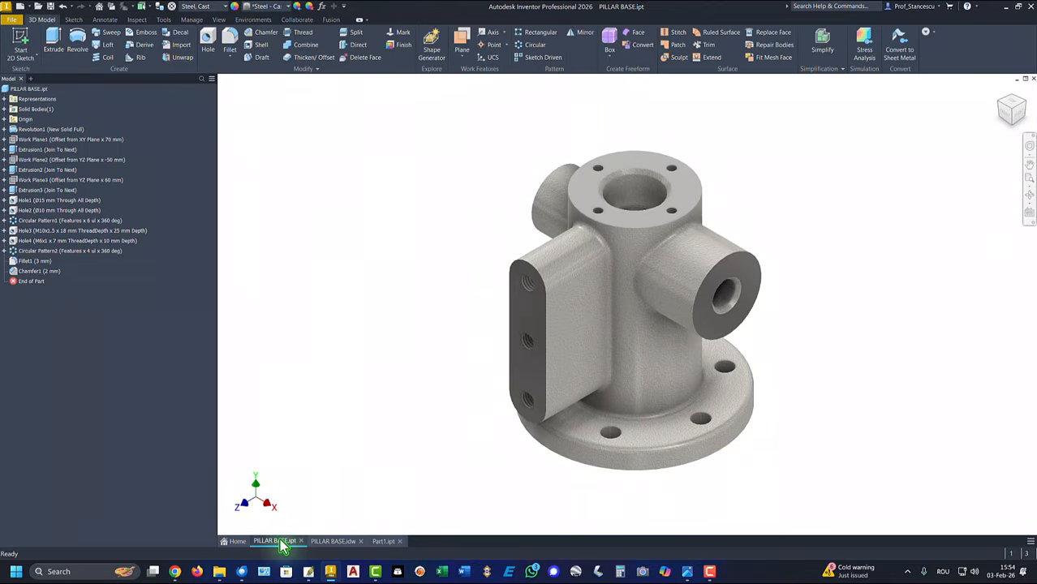
{"action": "left_click", "coordinate": [385, 542]}
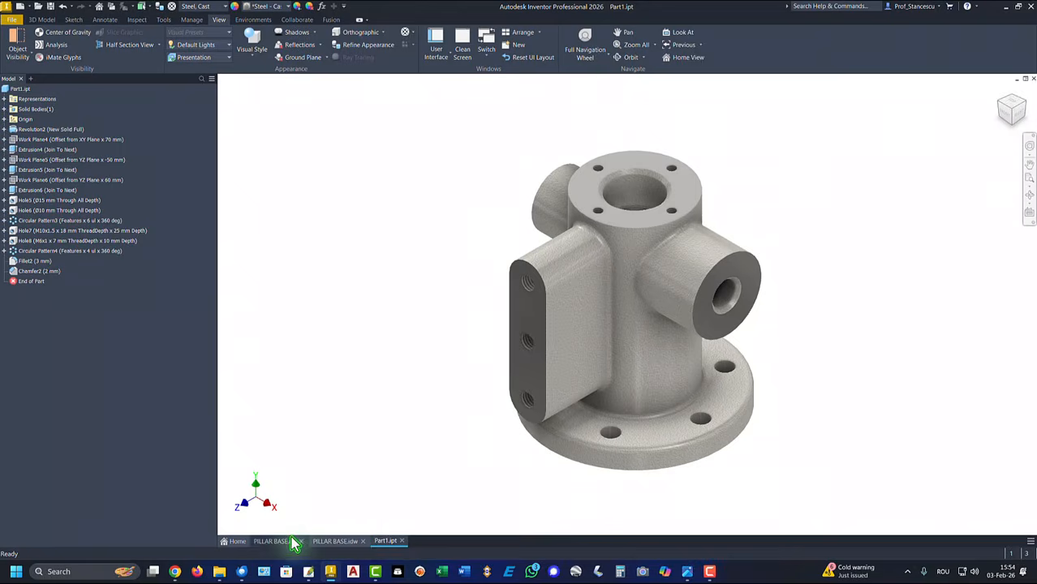